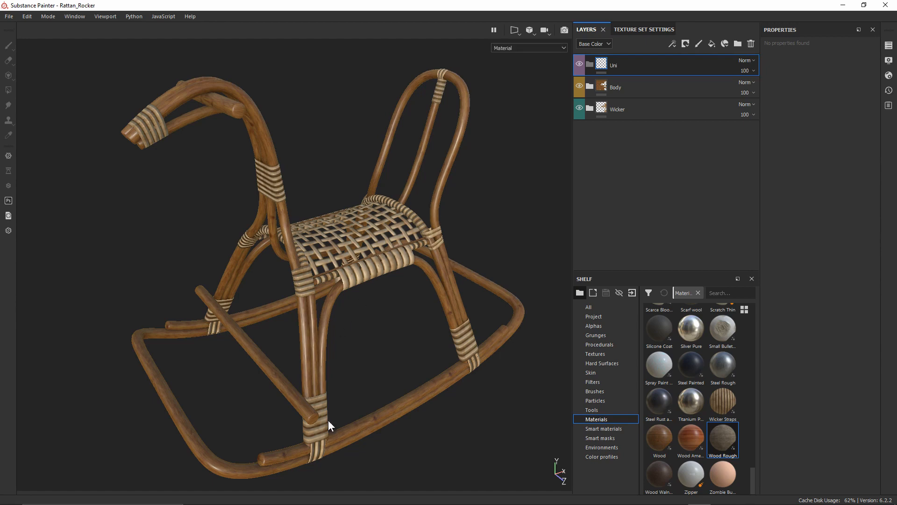
Orbit and zoom around the rocking horse to inspect the seat and armrest end
scroll(220, 89, up, 6)
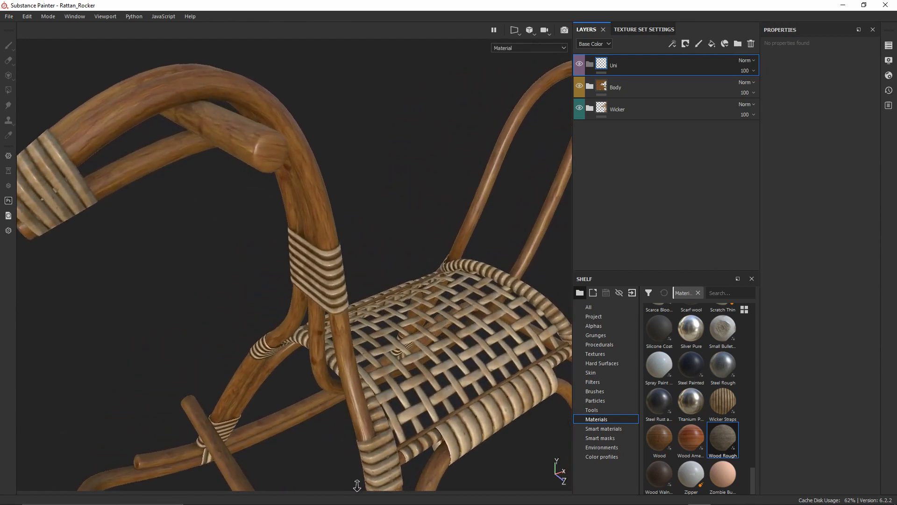
alt+right_drag(222, 105, 298, 315)
mouse_move(282, 158)
alt+mouse_down()
mouse_move(320, 204)
mouse_move(314, 252)
mouse_move(286, 156)
alt+mouse_up()
alt+right_drag(289, 164, 331, 296)
alt+drag(314, 175, 293, 166)
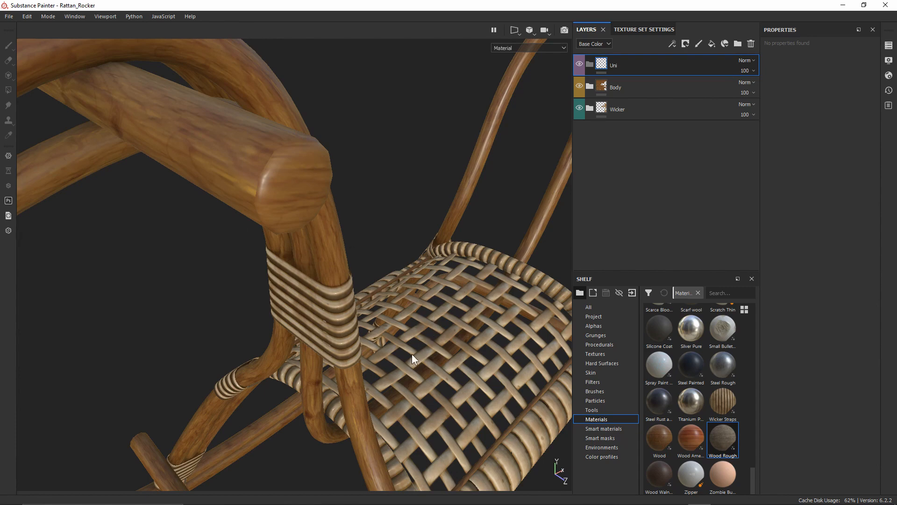
alt+right_drag(411, 354, 377, 105)
alt+middle_drag(427, 251, 382, 175)
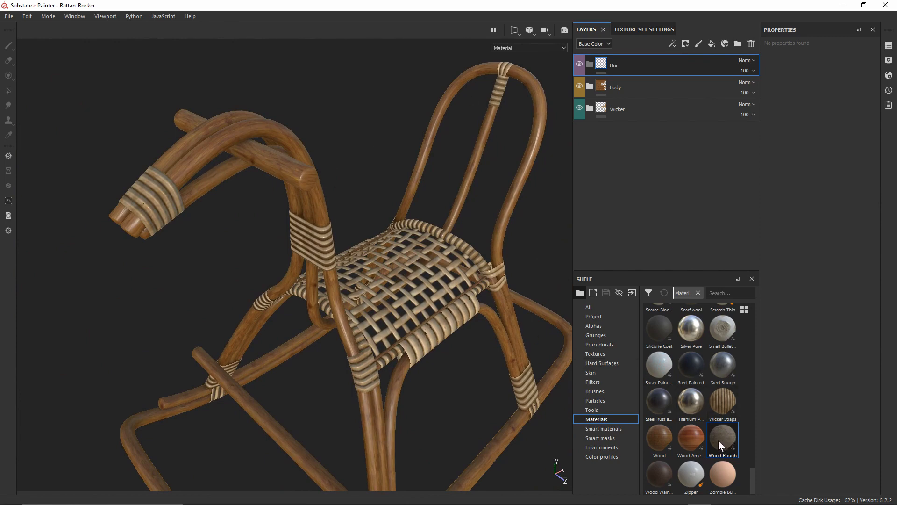
Drop Wood Rough from the Shelf into Uni, give it a black mask, and add a generator
mouse_move(719, 439)
mouse_down()
mouse_move(710, 199)
mouse_move(622, 59)
mouse_up()
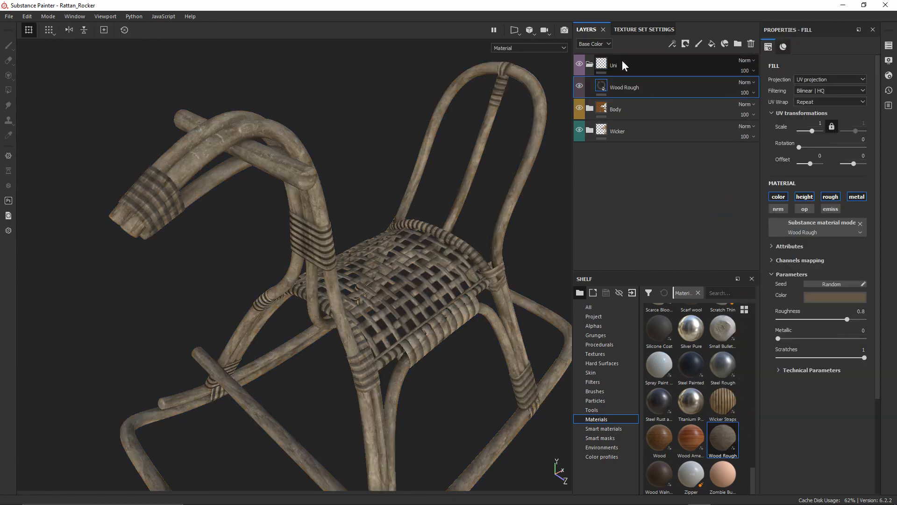
right_click(618, 86)
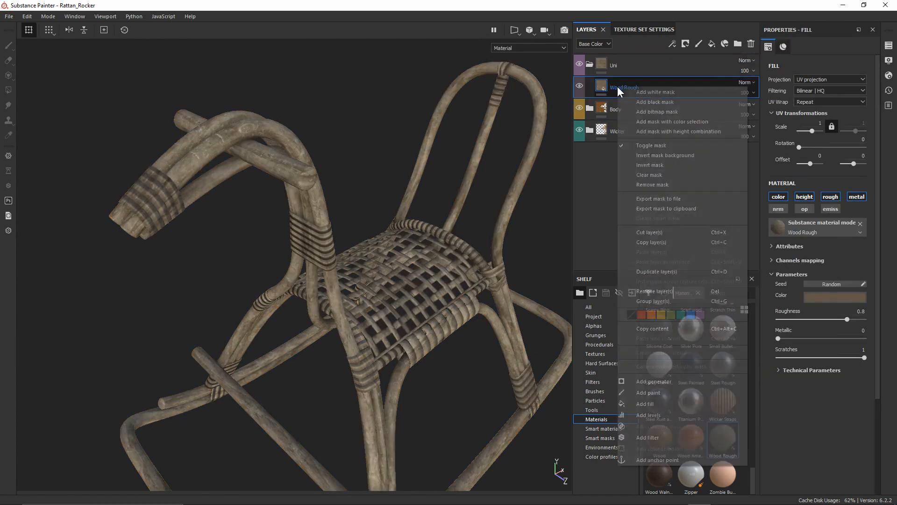
click(636, 99)
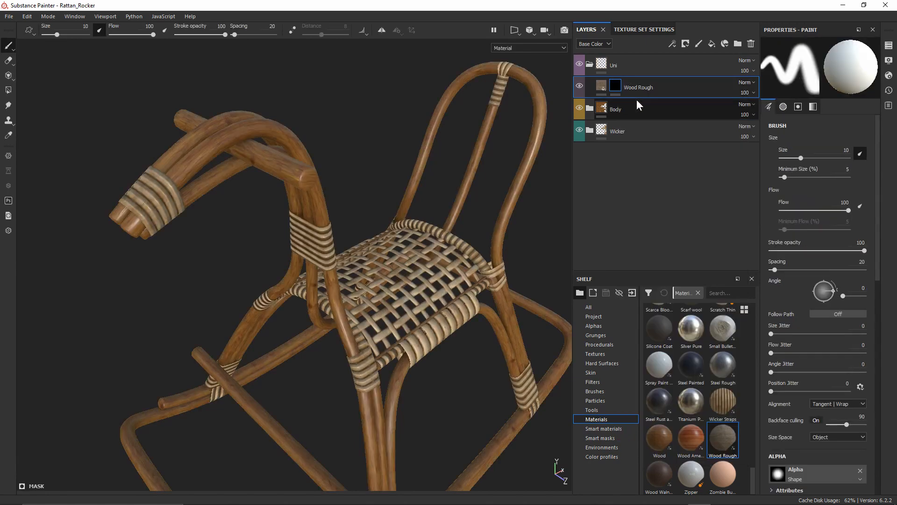
right_click(617, 85)
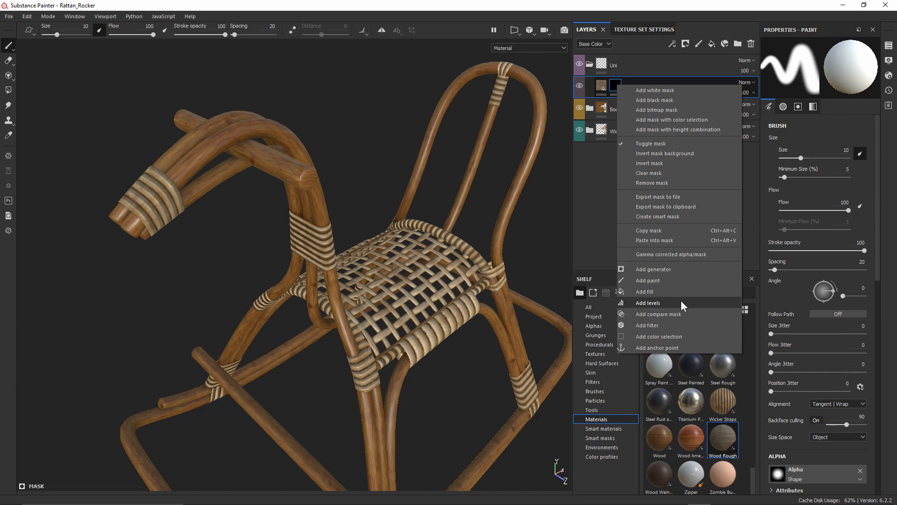
click(651, 271)
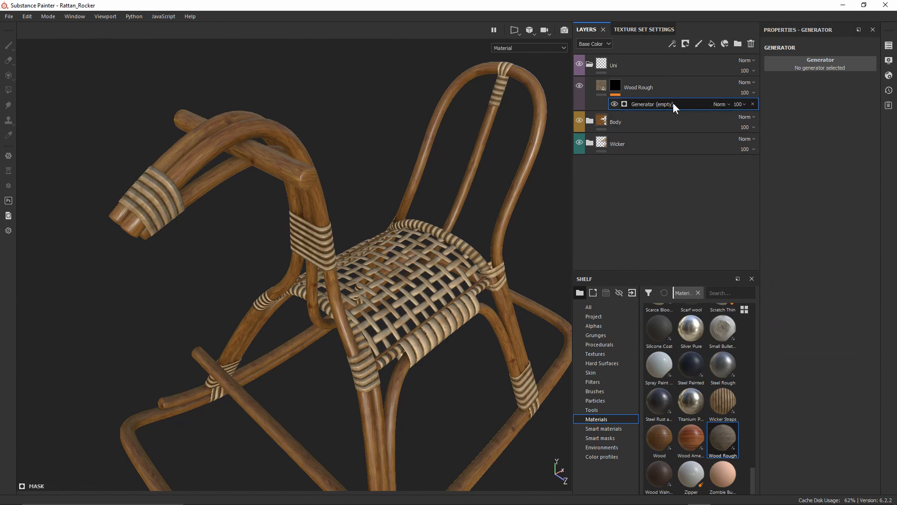
Make the mask generator a Mask Editor and raise Curvature Opacity to 1
click(813, 67)
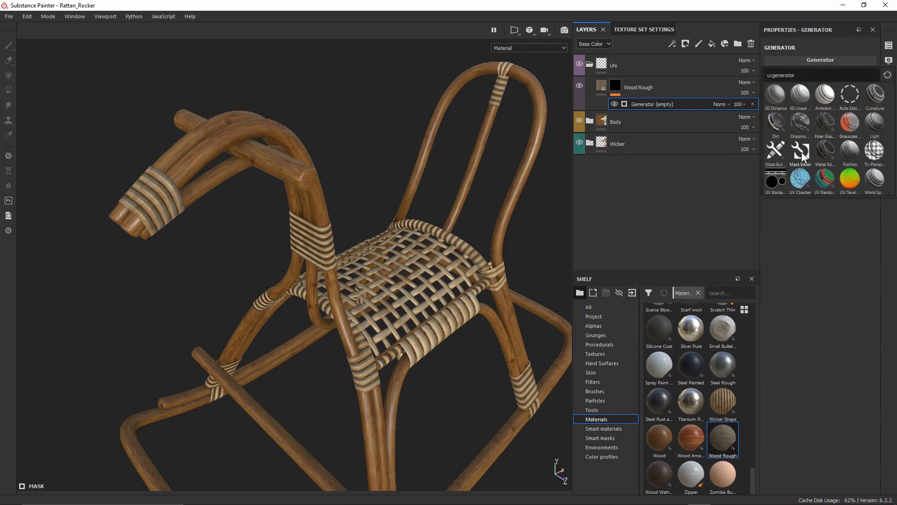
mouse_move(799, 151)
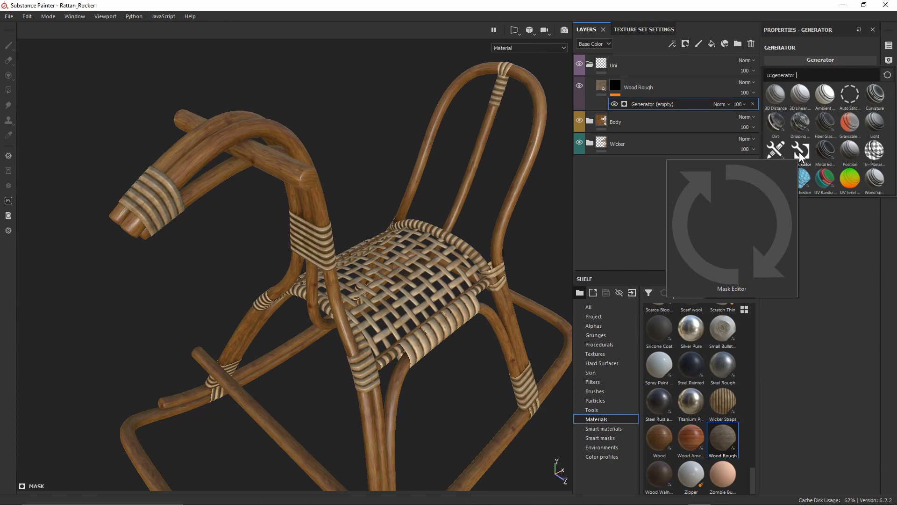
click(799, 151)
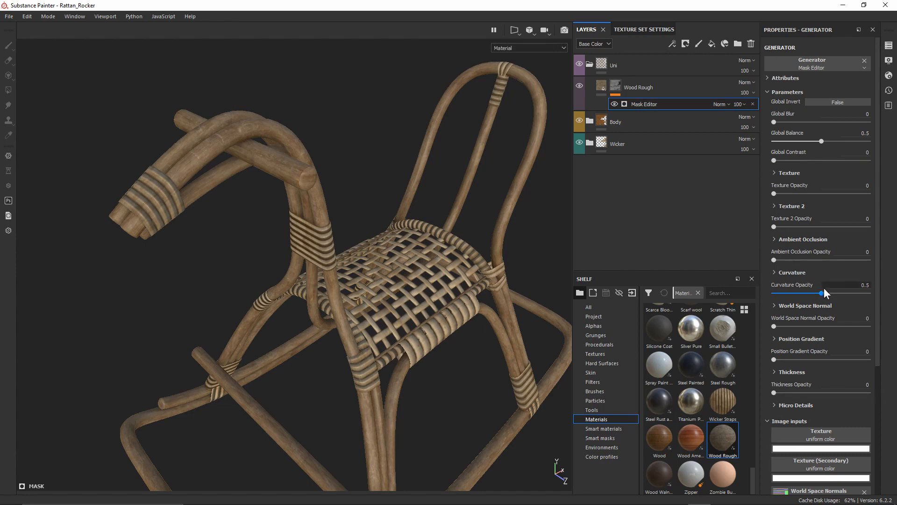
click(776, 272)
scroll(784, 350, down, 2)
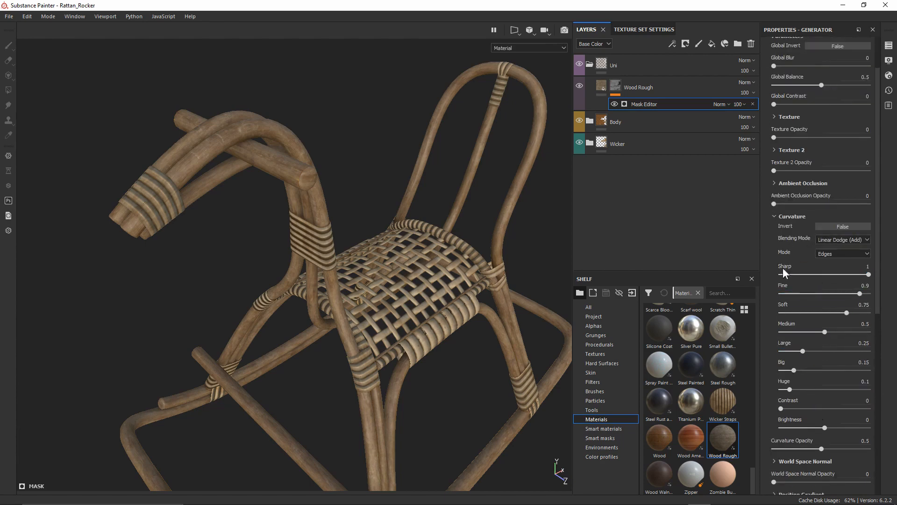
click(774, 216)
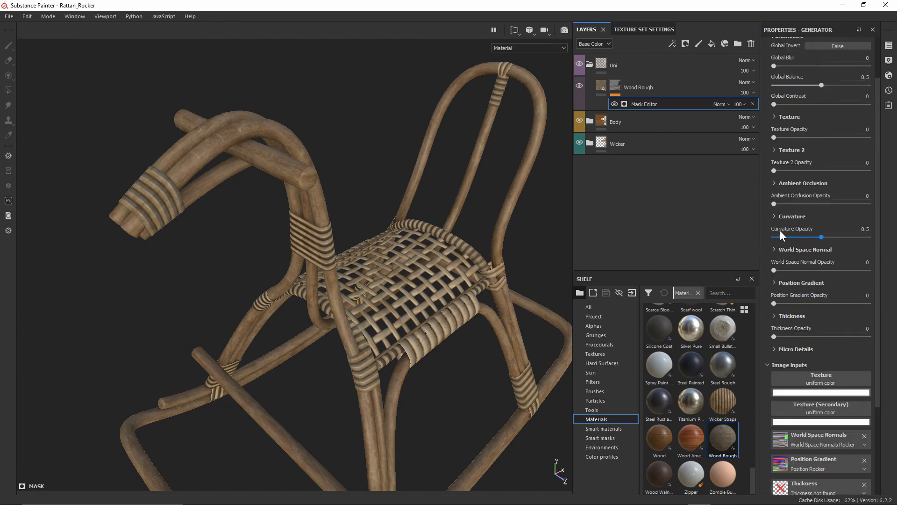
drag(821, 237, 896, 237)
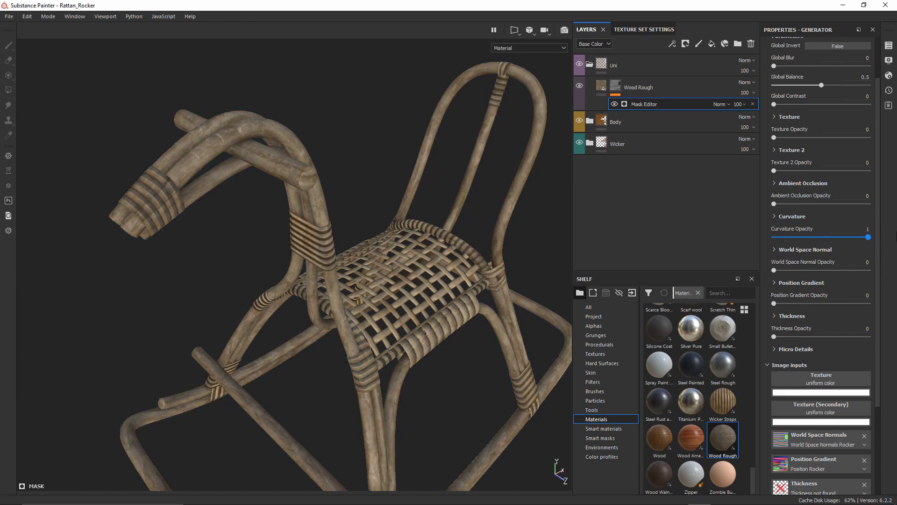
Set the Huge, Big, Large, Medium, Soft, Fine and Sharp curvature bands to 0
click(773, 216)
scroll(773, 215, down, 2)
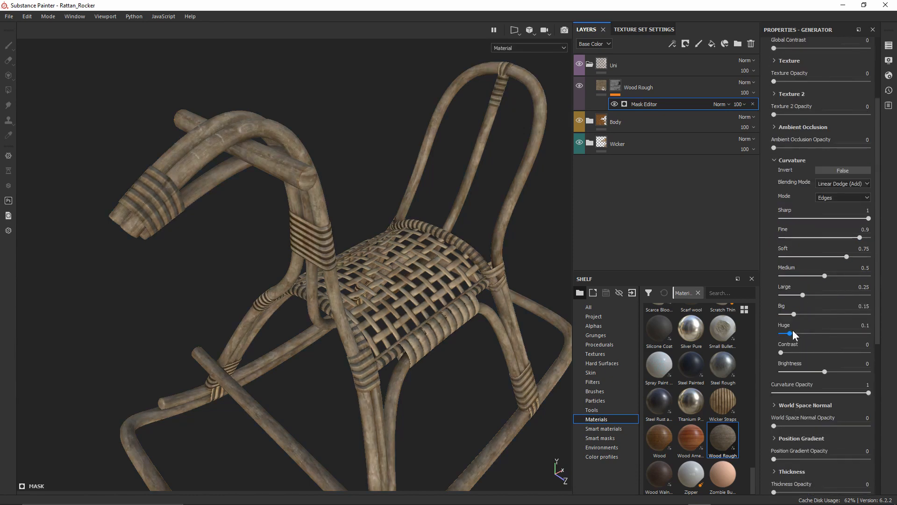
drag(790, 333, 781, 295)
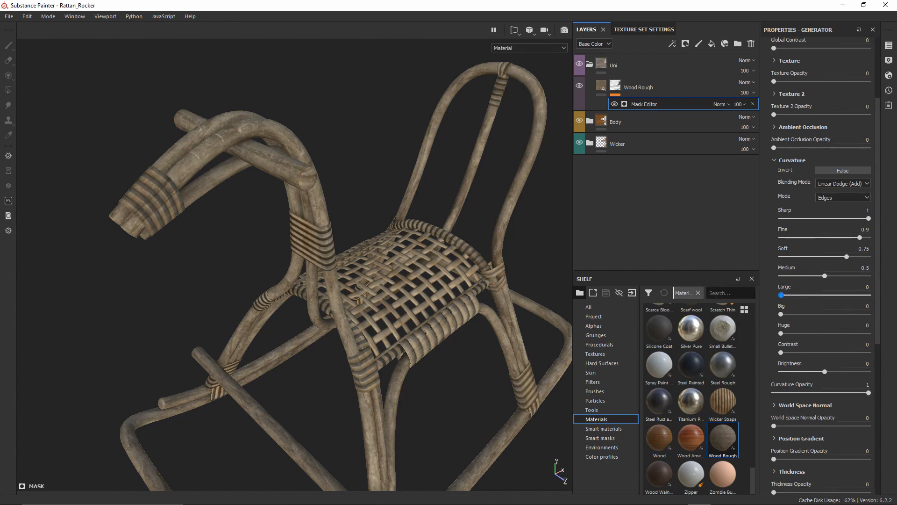
drag(824, 276, 778, 276)
drag(846, 256, 722, 262)
drag(860, 238, 783, 242)
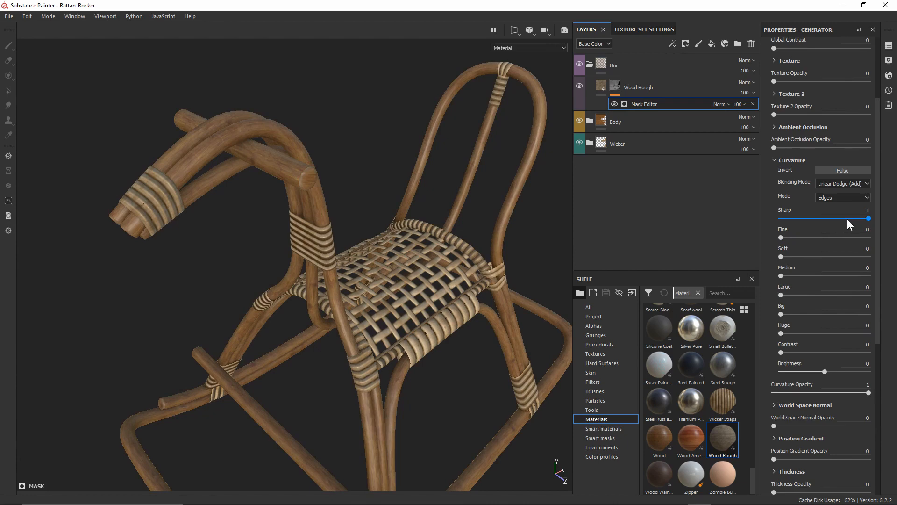
drag(847, 220, 766, 221)
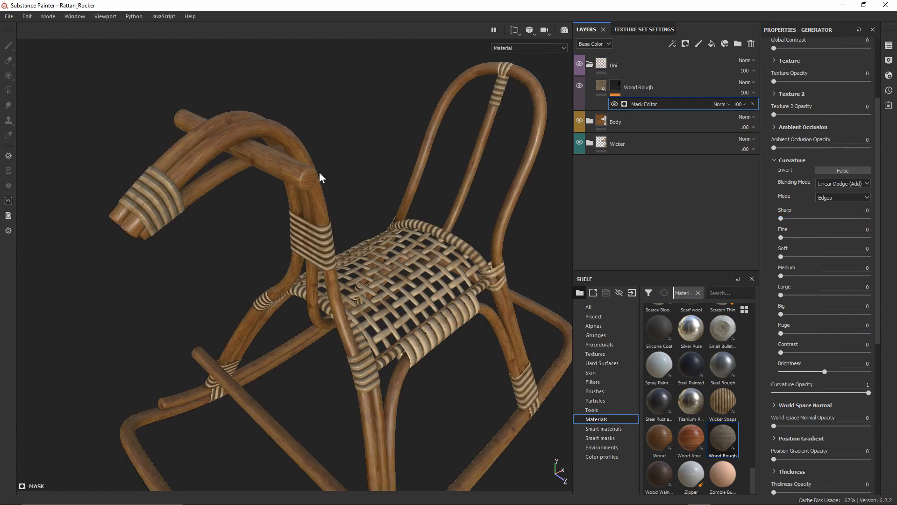
Frame the horse's head and display the Wood Rough mask alone in the viewport
scroll(285, 127, up, 5)
alt+middle_drag(285, 121, 381, 215)
click(616, 87)
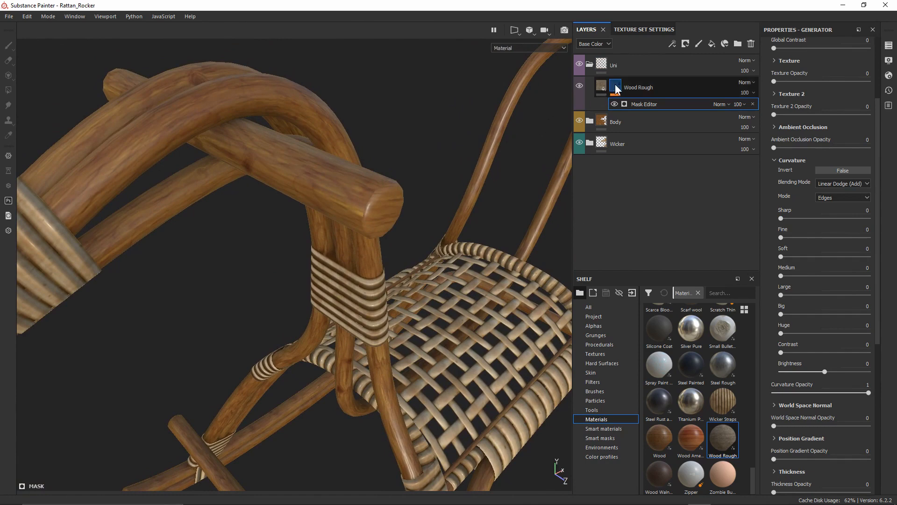
alt+click(616, 86)
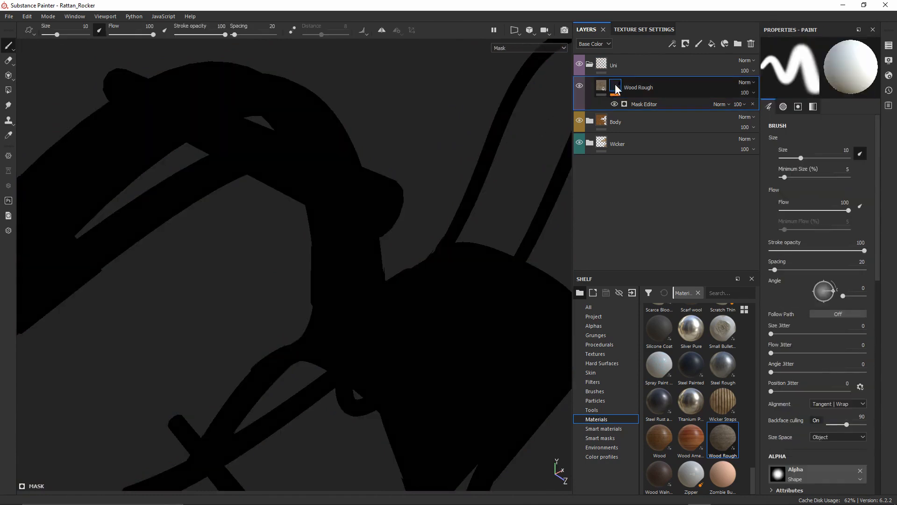
Set curvature Sharp to 0.35, Fine and Soft to 0.32, then show Texture Set Mesh Maps
click(647, 104)
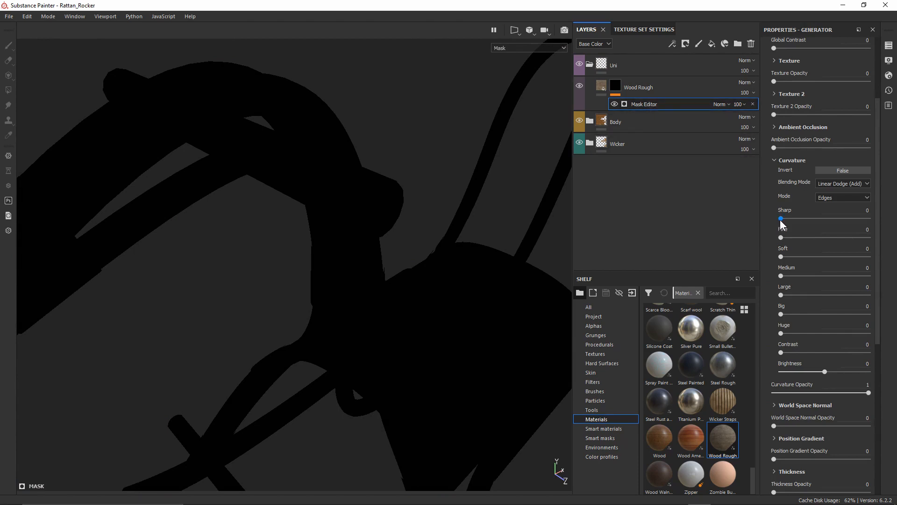
drag(781, 219, 777, 276)
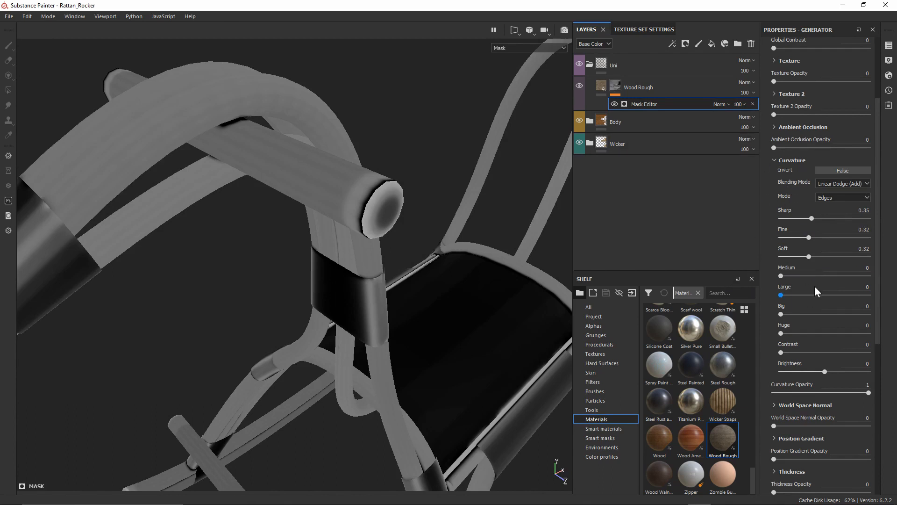
click(661, 29)
scroll(667, 187, down, 5)
scroll(666, 204, down, 3)
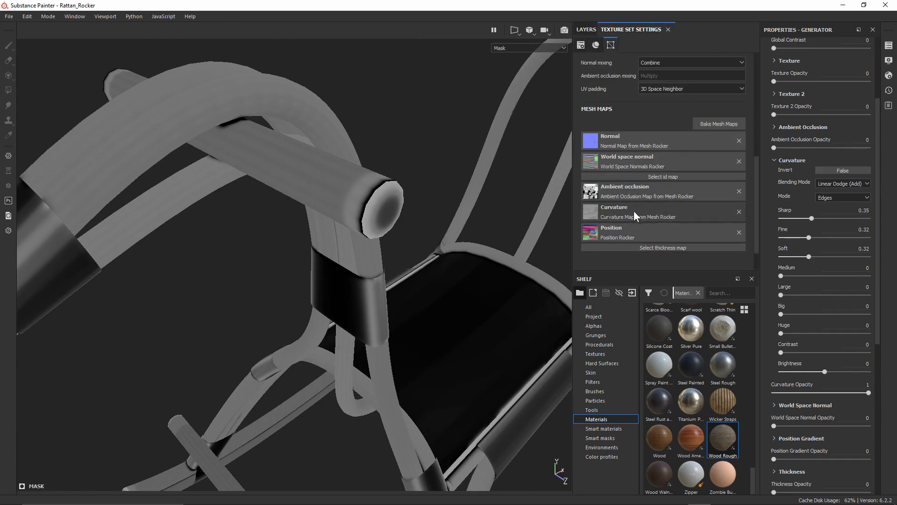
Set the Mask Editor's curvature Contrast to 0.8 and Soft to 0.15
click(586, 30)
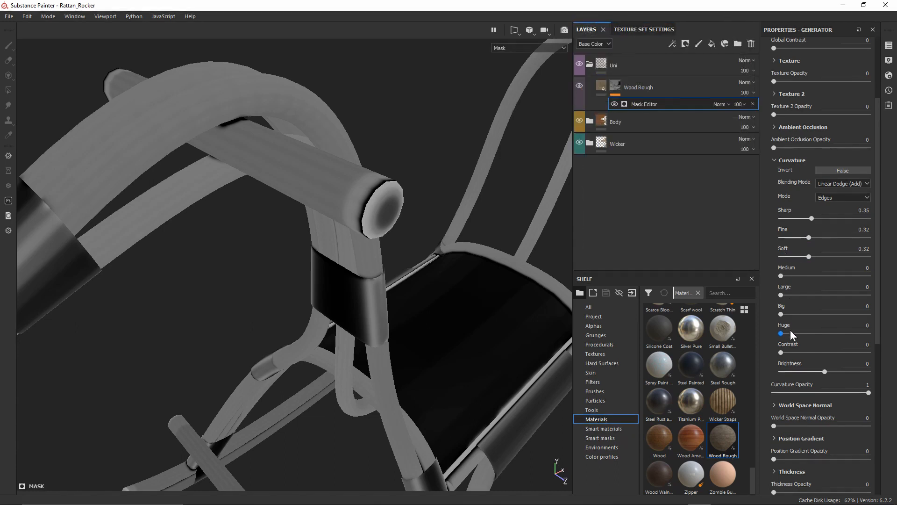
drag(785, 348, 861, 342)
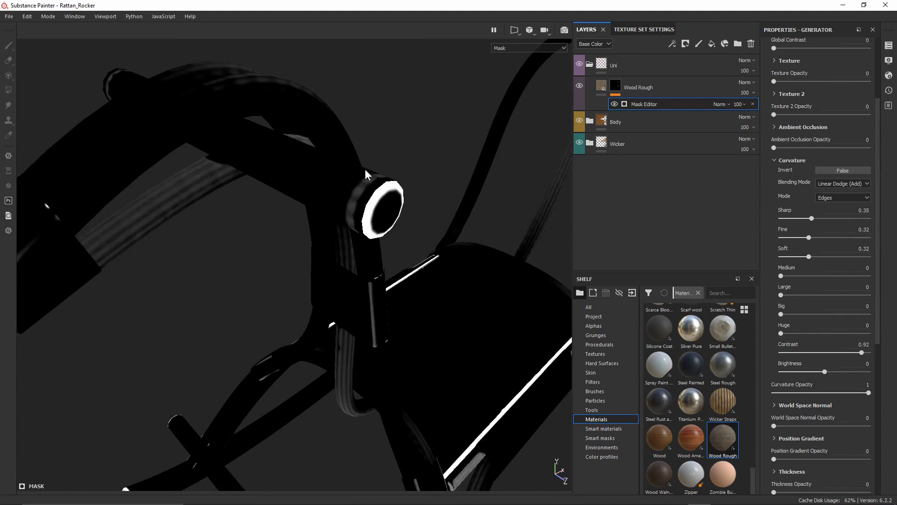
drag(809, 254, 802, 252)
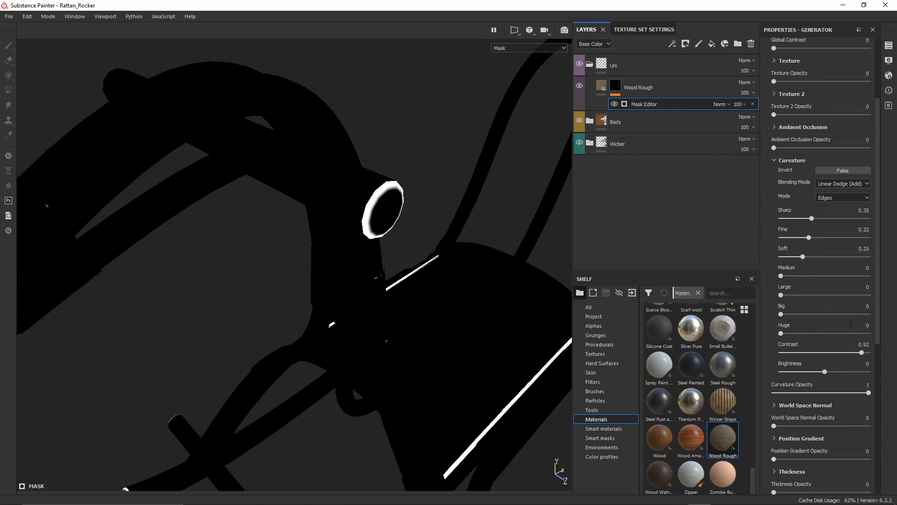
mouse_move(854, 351)
mouse_down()
mouse_move(842, 351)
mouse_move(852, 346)
mouse_up()
mouse_move(803, 256)
mouse_down()
mouse_move(785, 258)
mouse_move(794, 257)
mouse_up()
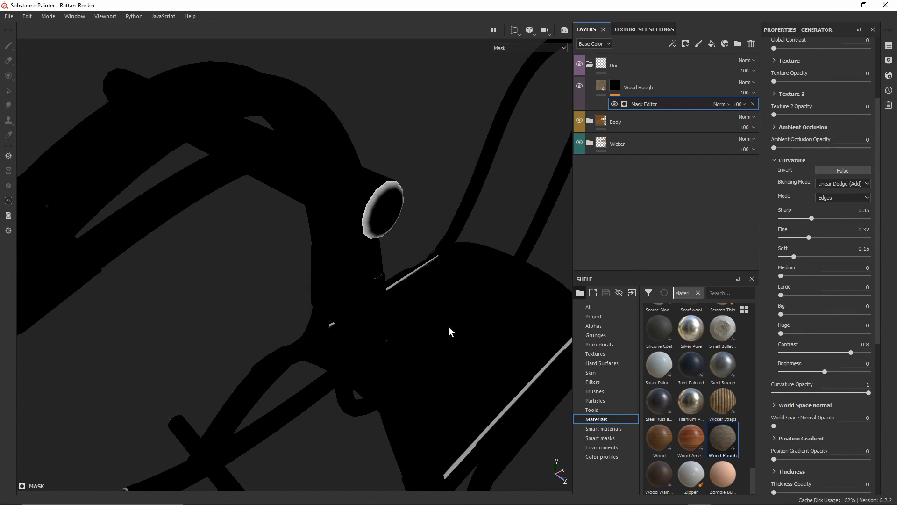
Orbit and zoom to inspect the mask on the handlebar's tube ends
alt+middle_drag(444, 344, 419, 297)
alt+right_drag(418, 297, 392, 375)
alt+middle_drag(391, 375, 395, 299)
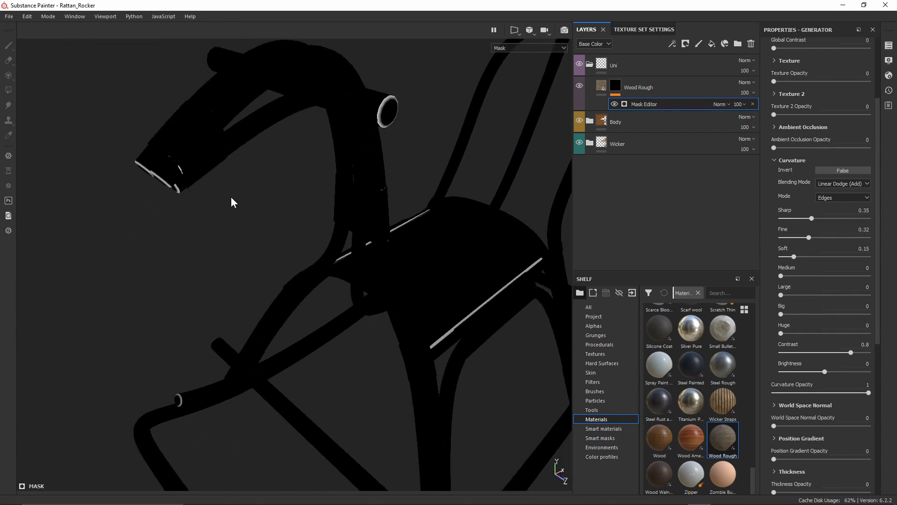
alt+drag(233, 203, 229, 140)
alt+middle_drag(230, 140, 290, 154)
alt+right_drag(246, 160, 318, 313)
alt+drag(288, 238, 208, 214)
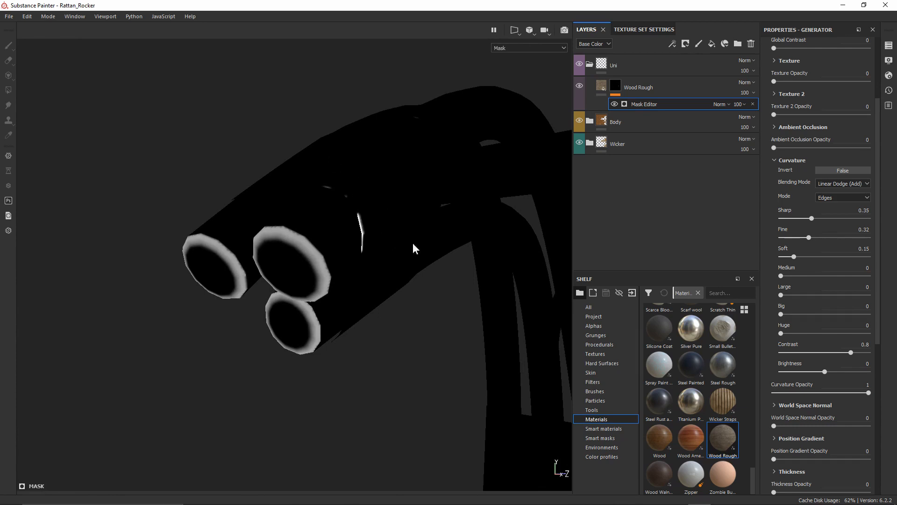
Orbit and zoom across the rocker's lower frame to check the rod-end mask
alt+right_drag(363, 319, 358, 154)
alt+middle_drag(522, 397, 416, 203)
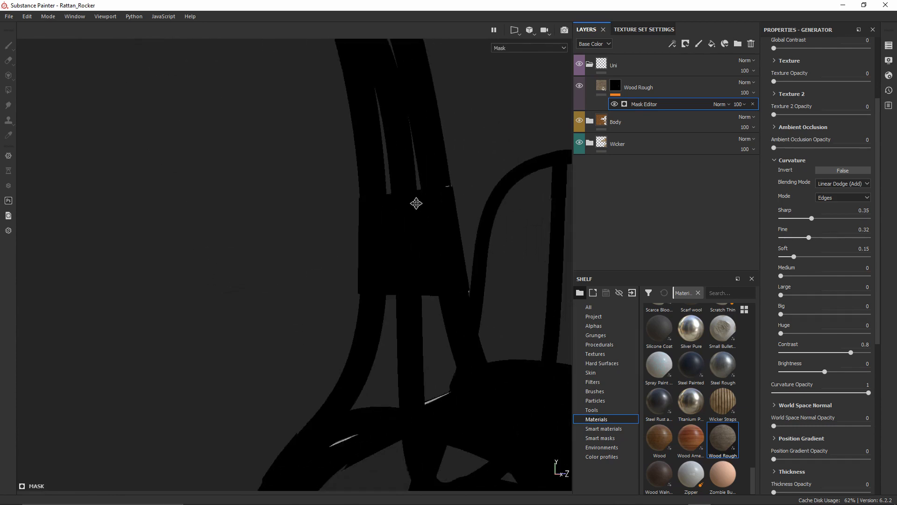
alt+right_drag(416, 202, 411, 136)
alt+drag(410, 136, 444, 285)
alt+right_drag(445, 285, 444, 191)
alt+drag(443, 192, 481, 324)
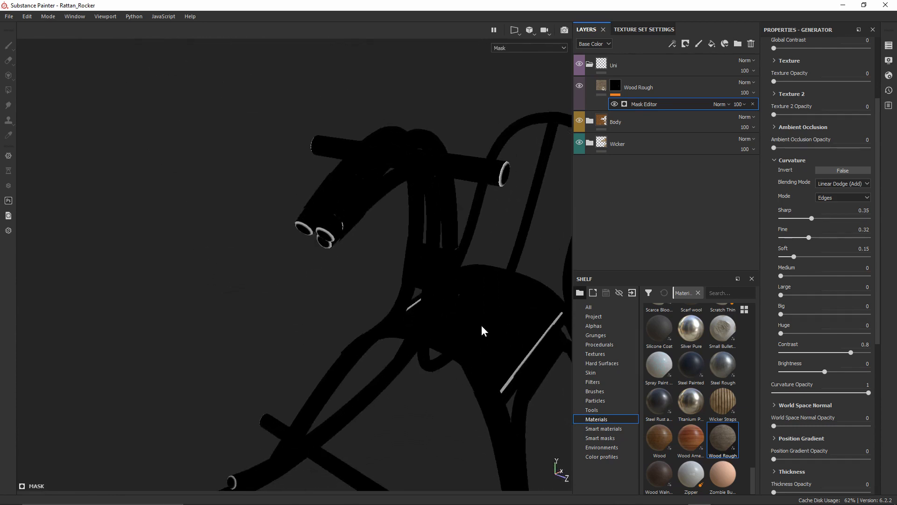
alt+middle_drag(481, 324, 374, 60)
alt+right_drag(417, 266, 412, 338)
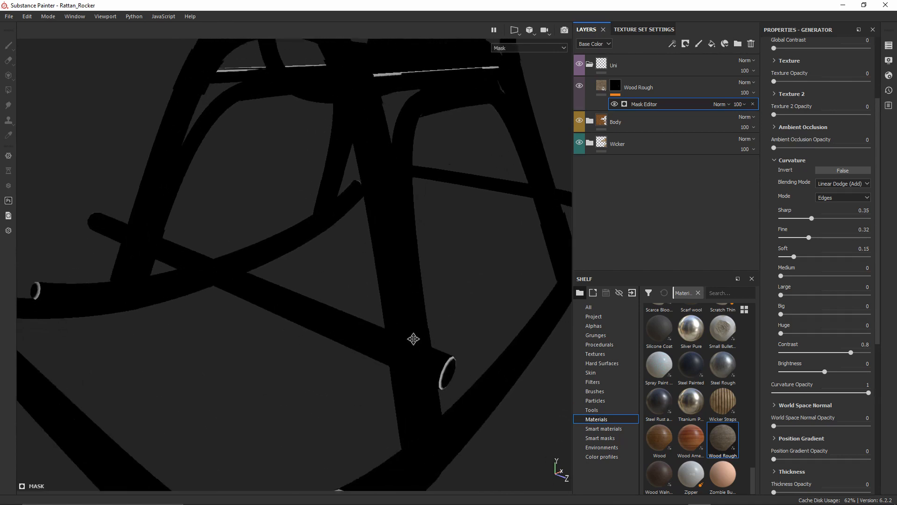
alt+middle_drag(413, 338, 398, 191)
alt+right_drag(397, 192, 325, 344)
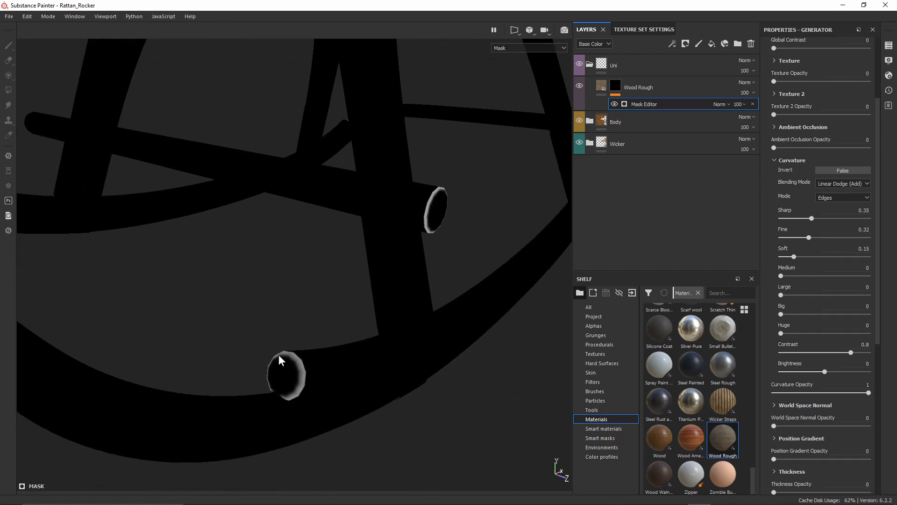
alt+drag(414, 244, 404, 270)
alt+middle_drag(422, 135, 432, 193)
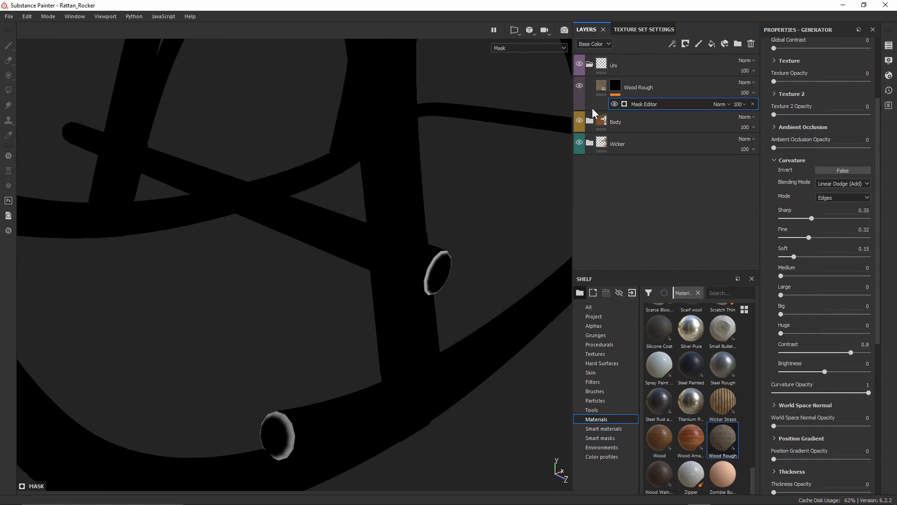
Add a paint effect to the Wood Rough mask with Polygon Fill and black colour 0
right_click(615, 88)
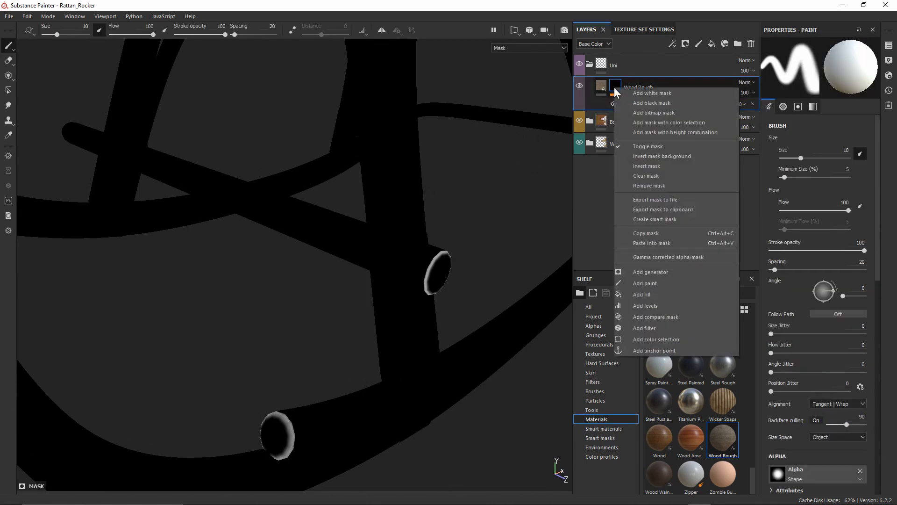
click(656, 281)
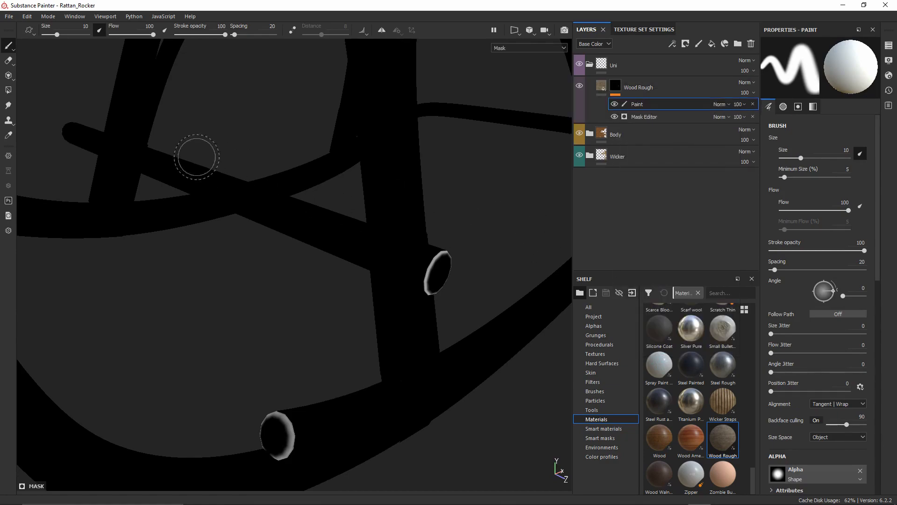
click(9, 90)
alt+drag(303, 348, 474, 362)
alt+middle_drag(475, 361, 470, 389)
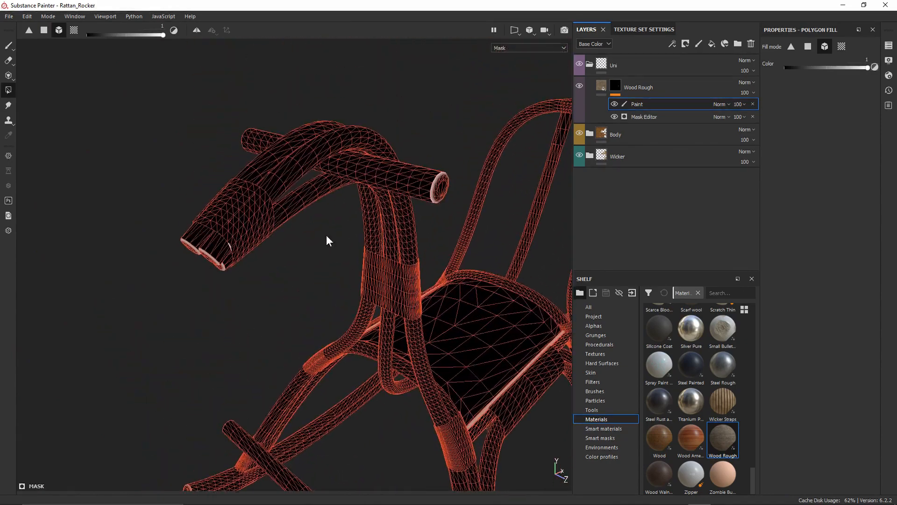
alt+right_drag(326, 182, 416, 293)
drag(858, 70, 784, 66)
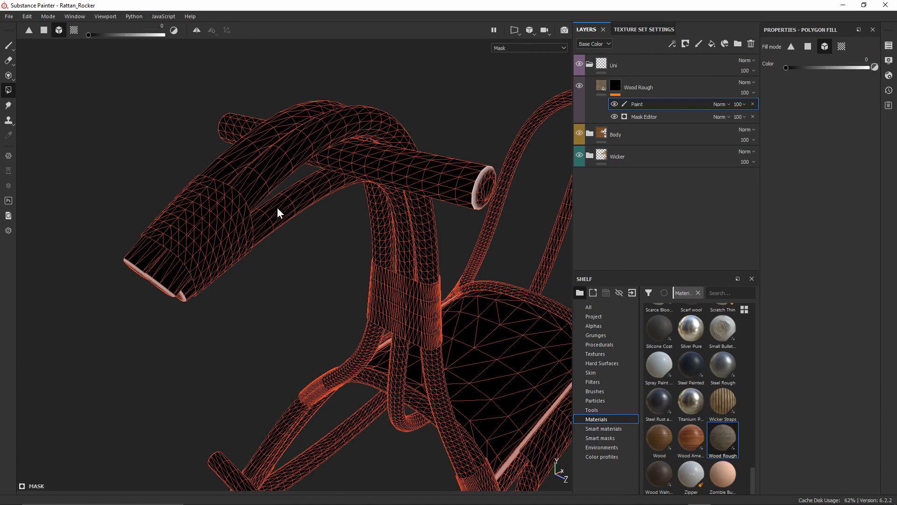
Look over the wrapped collar, seat and legs, then return to the Wood Rough material view
alt+middle_drag(455, 235, 386, 120)
alt+drag(387, 120, 373, 149)
alt+right_drag(373, 149, 399, 303)
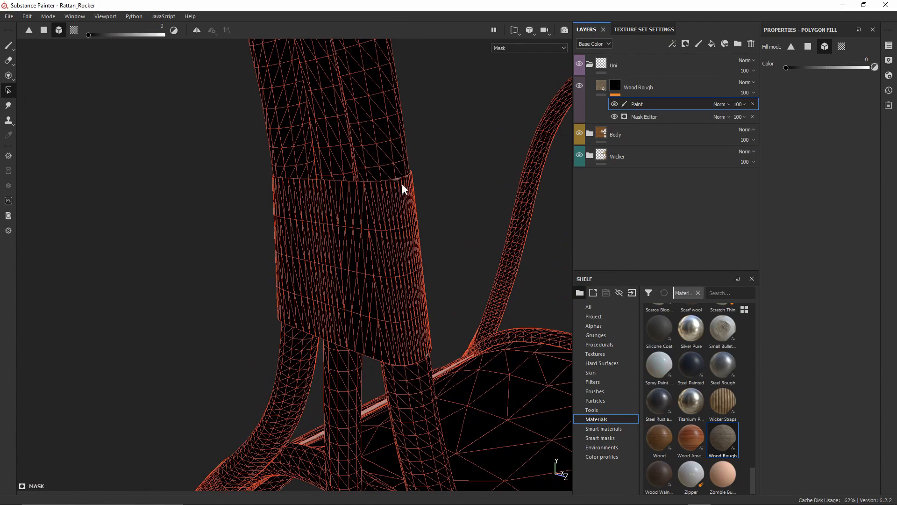
scroll(421, 278, down, 5)
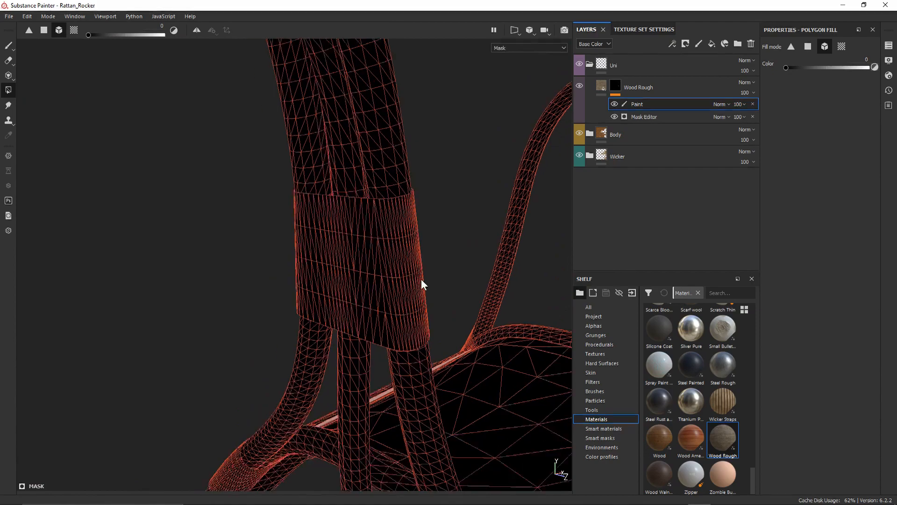
alt+middle_drag(411, 293, 308, 86)
scroll(376, 299, up, 4)
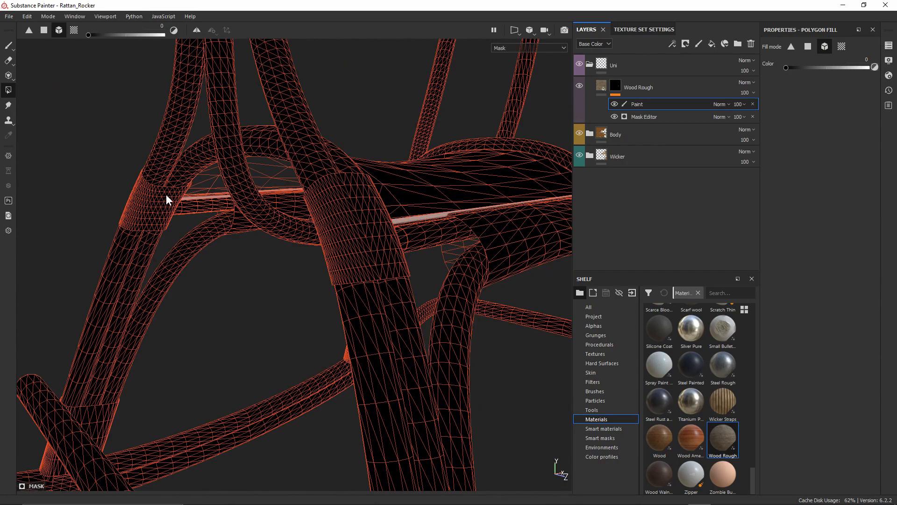
alt+drag(428, 206, 314, 258)
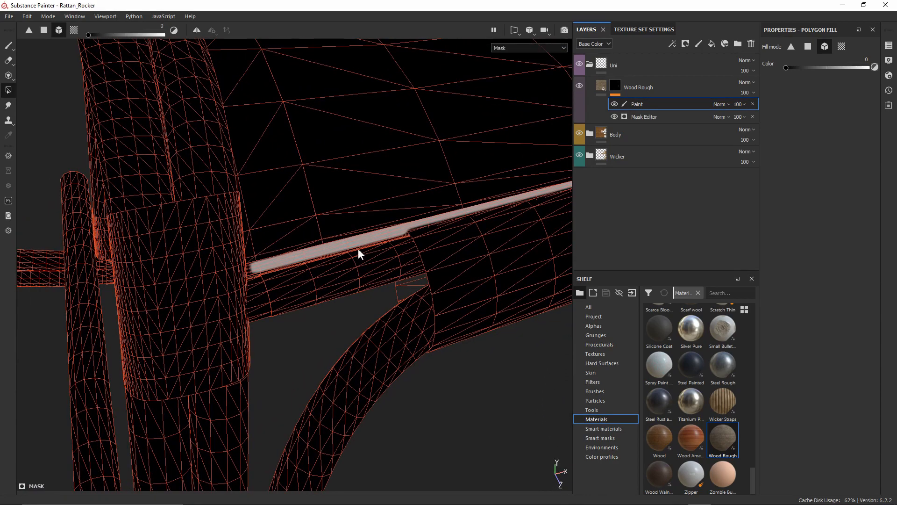
click(603, 85)
alt+drag(462, 234, 342, 252)
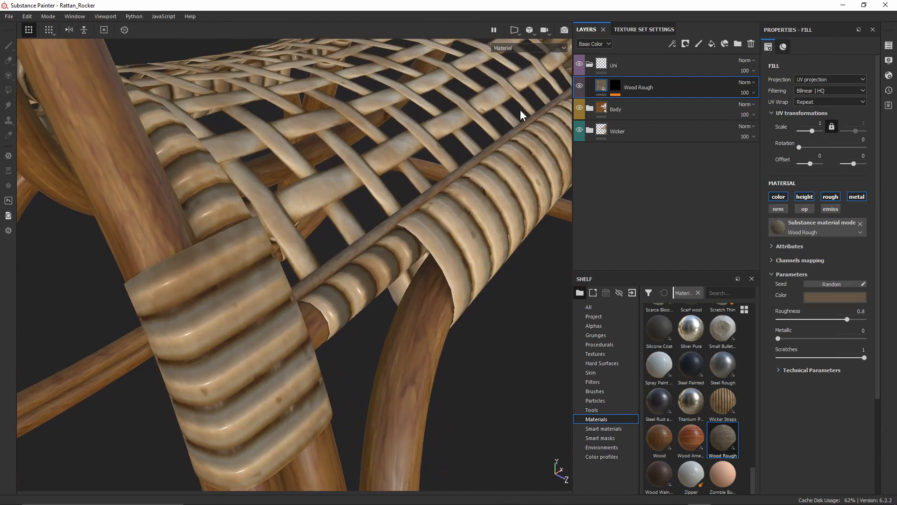
Select the mask's paint layer and orbit along the wicker seat rail
alt+drag(417, 224, 455, 208)
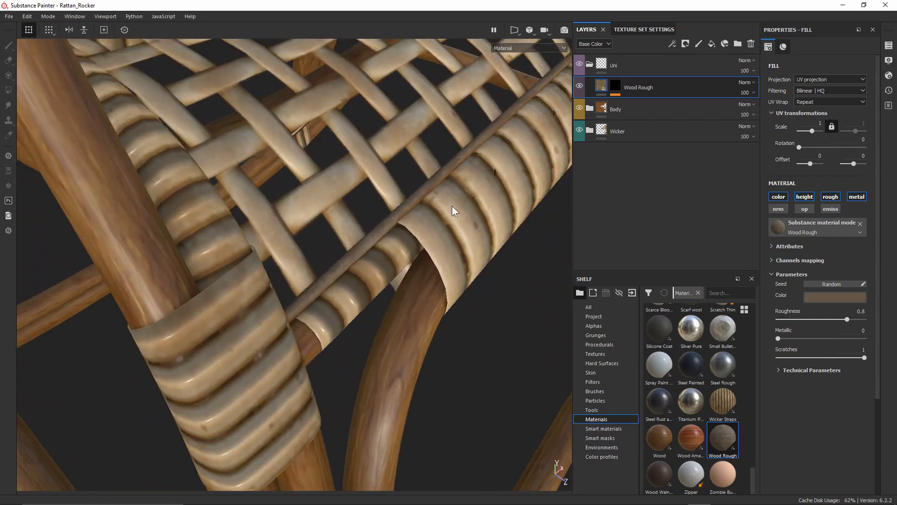
click(614, 85)
click(648, 104)
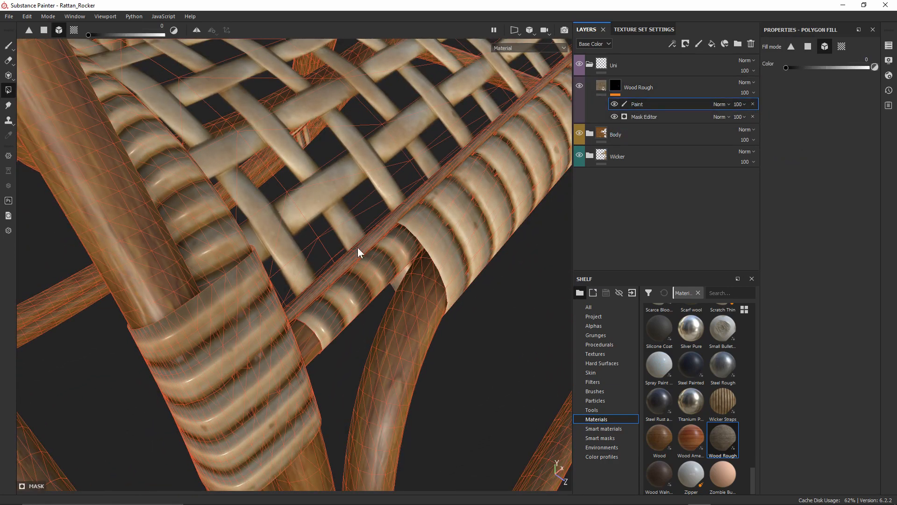
alt+right_drag(295, 124, 205, 147)
alt+middle_drag(205, 148, 434, 250)
alt+drag(435, 251, 346, 228)
alt+right_drag(345, 228, 339, 284)
alt+drag(340, 285, 358, 262)
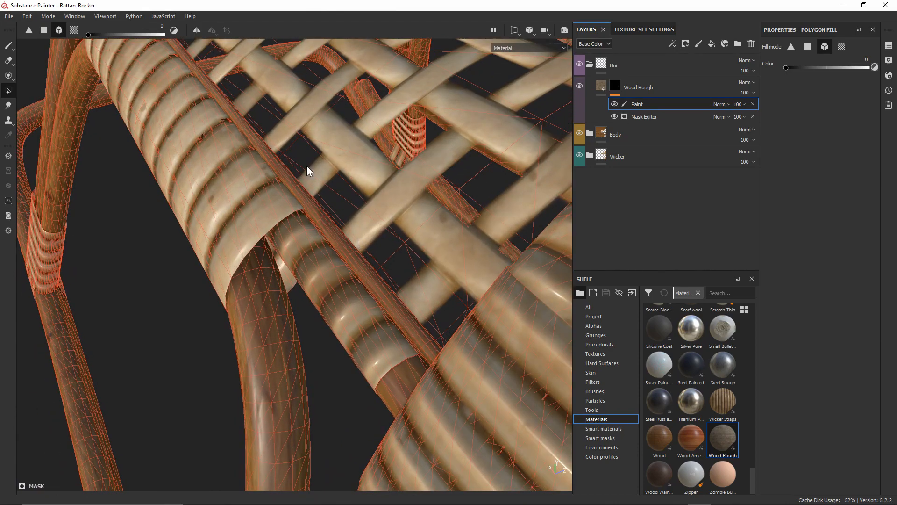
alt+right_drag(365, 254, 361, 104)
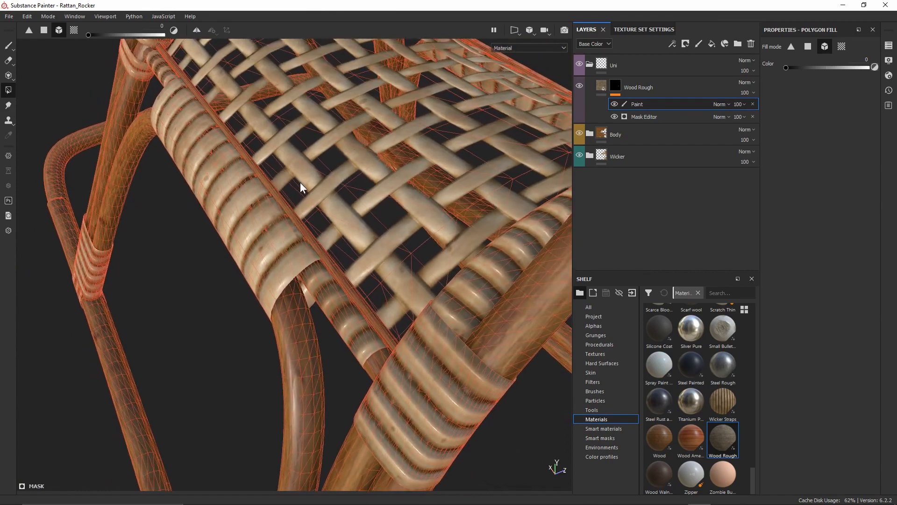
alt+drag(252, 234, 302, 224)
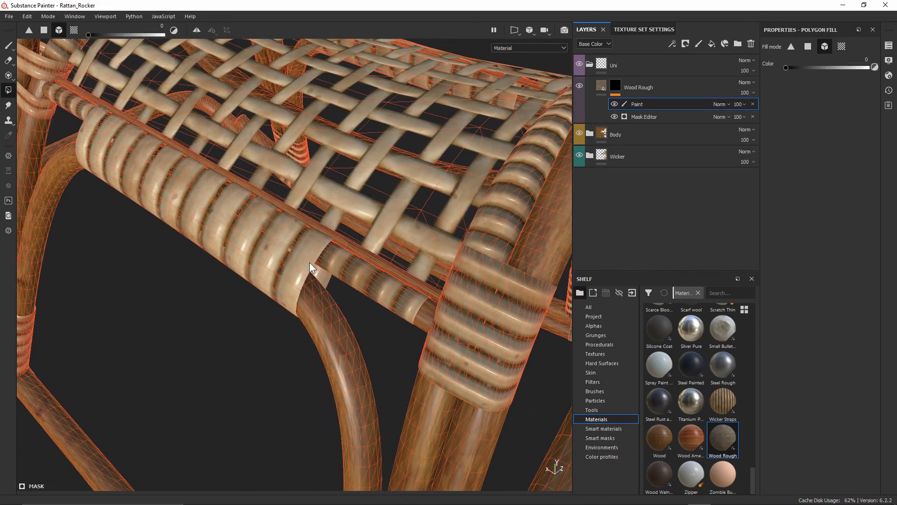
Switch the viewport to the mask with the paint layer active, viewing the post and bottom rails
alt+click(613, 84)
click(634, 104)
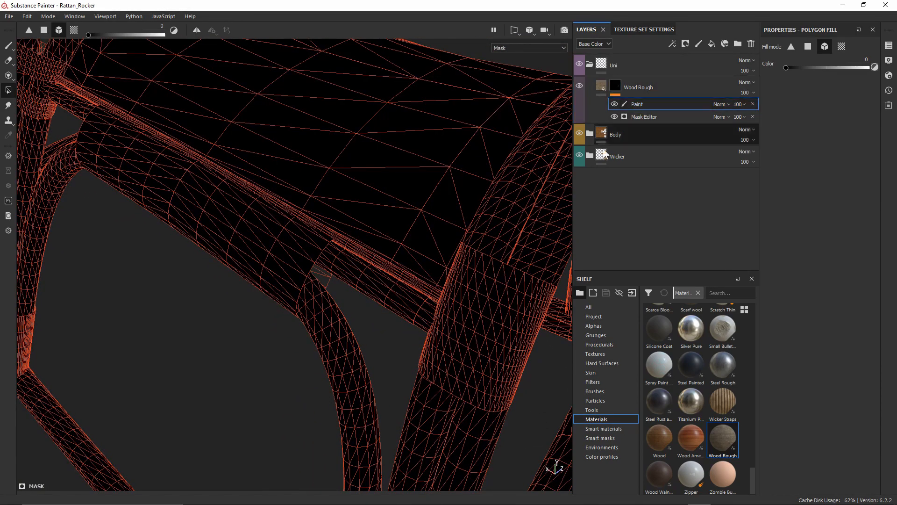
alt+drag(307, 262, 415, 210)
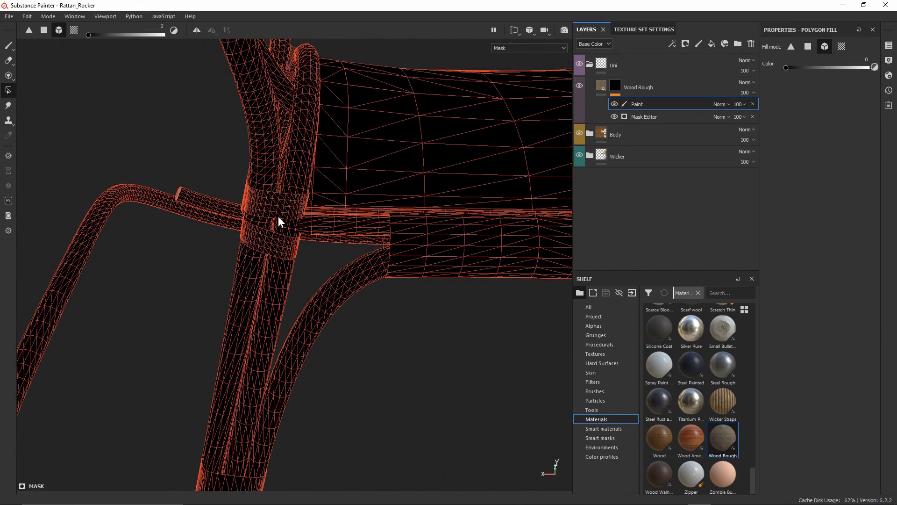
alt+drag(271, 258, 269, 338)
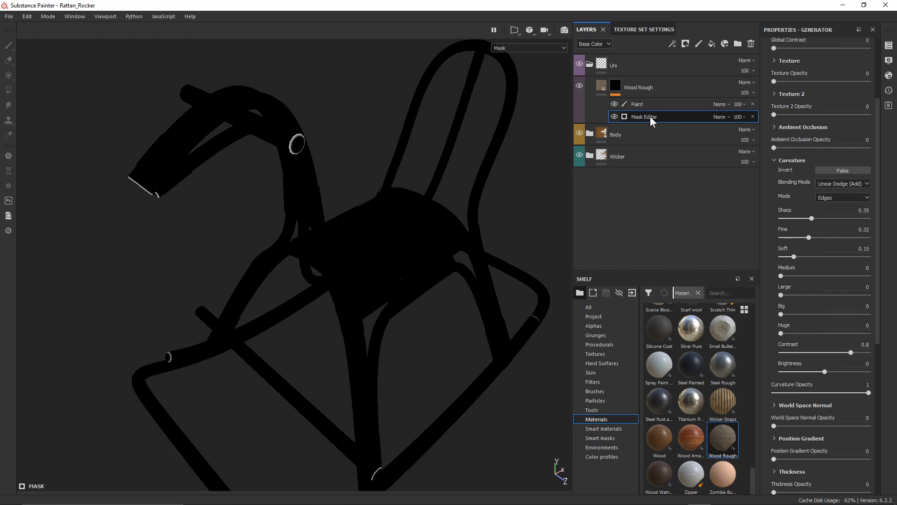
click(615, 104)
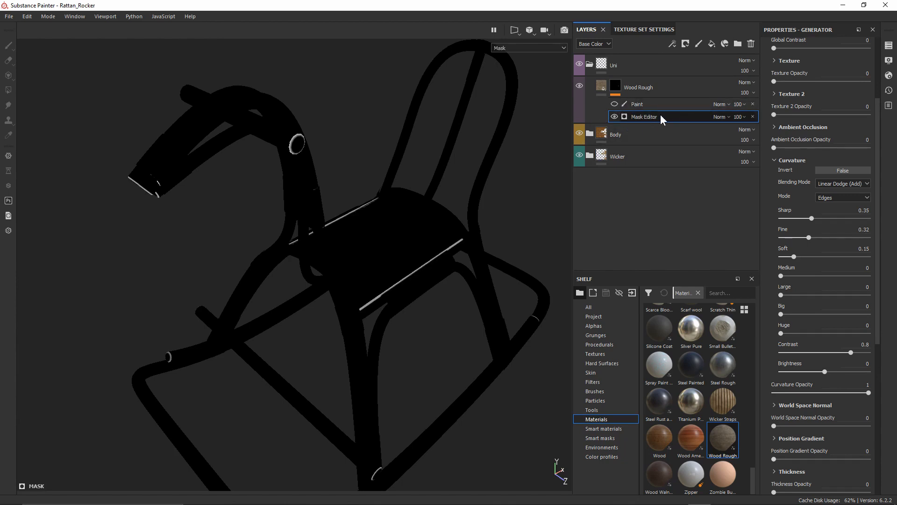
click(615, 104)
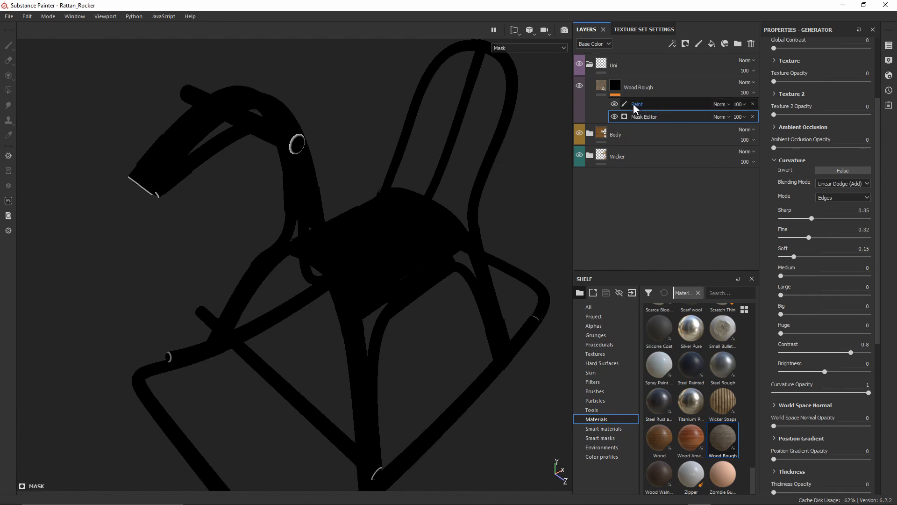
click(615, 103)
click(615, 103)
click(615, 103)
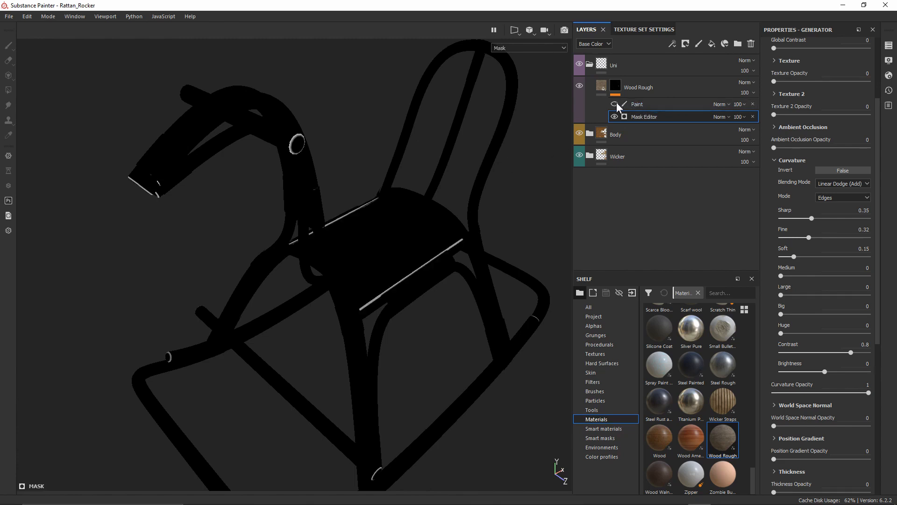
click(615, 102)
click(729, 103)
click(739, 104)
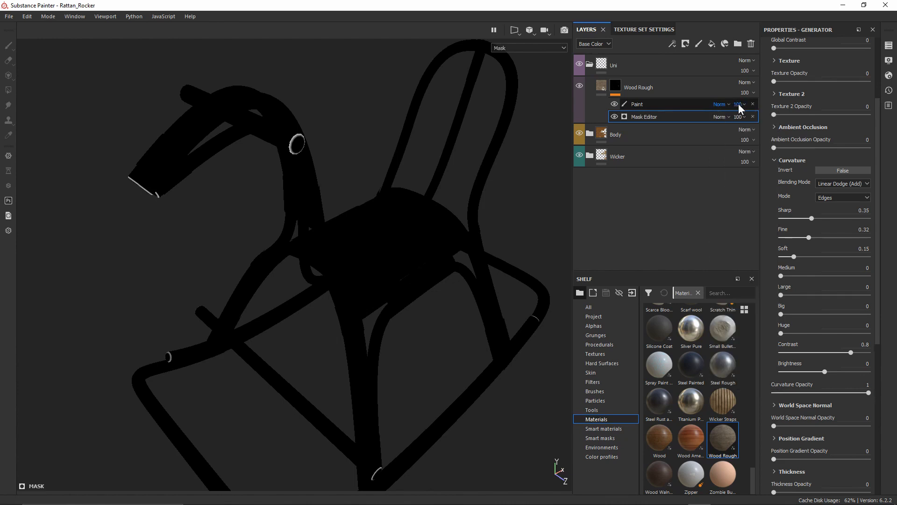
click(745, 103)
mouse_move(747, 121)
mouse_down()
mouse_move(739, 122)
mouse_move(800, 121)
mouse_up()
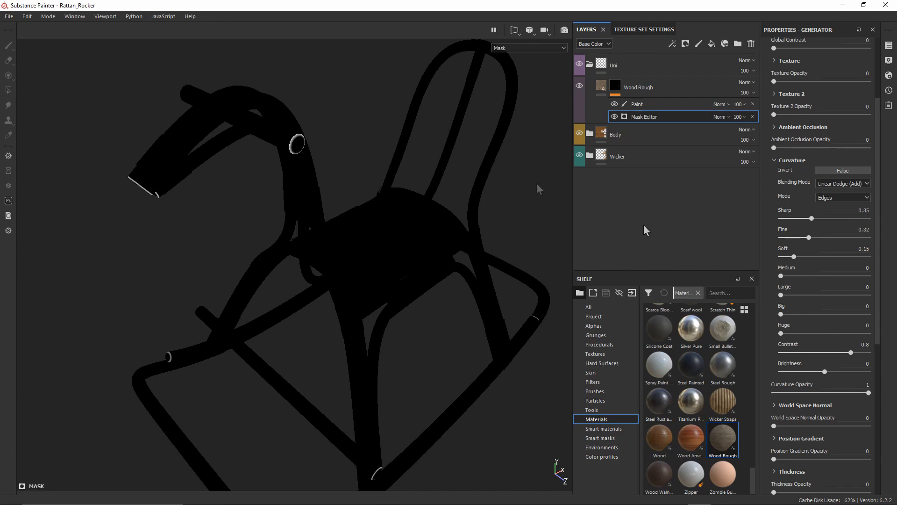
click(616, 88)
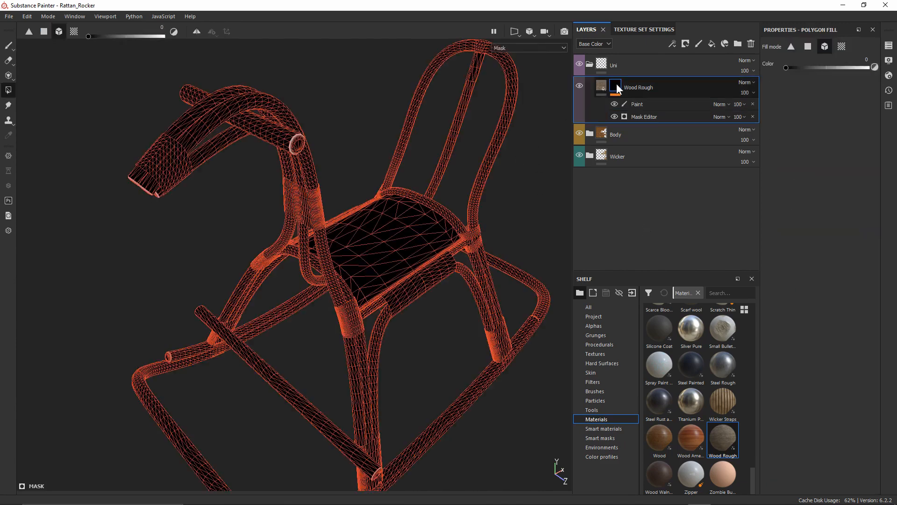
click(602, 85)
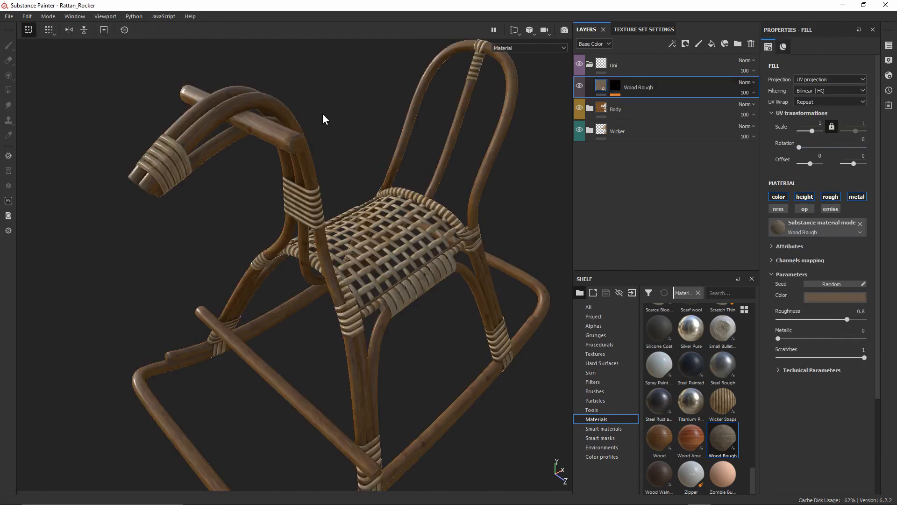
shift+right_drag(349, 285, 360, 329)
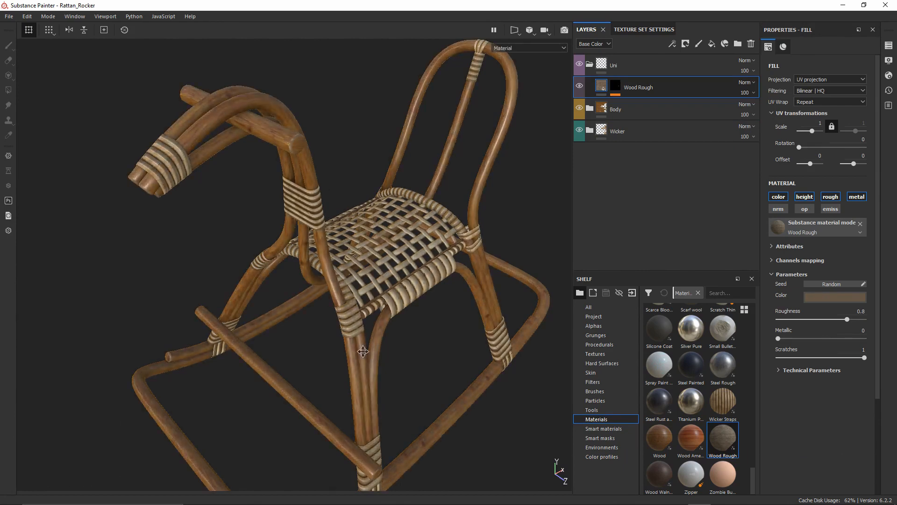
alt+middle_drag(360, 346, 345, 124)
alt+right_drag(345, 129, 374, 413)
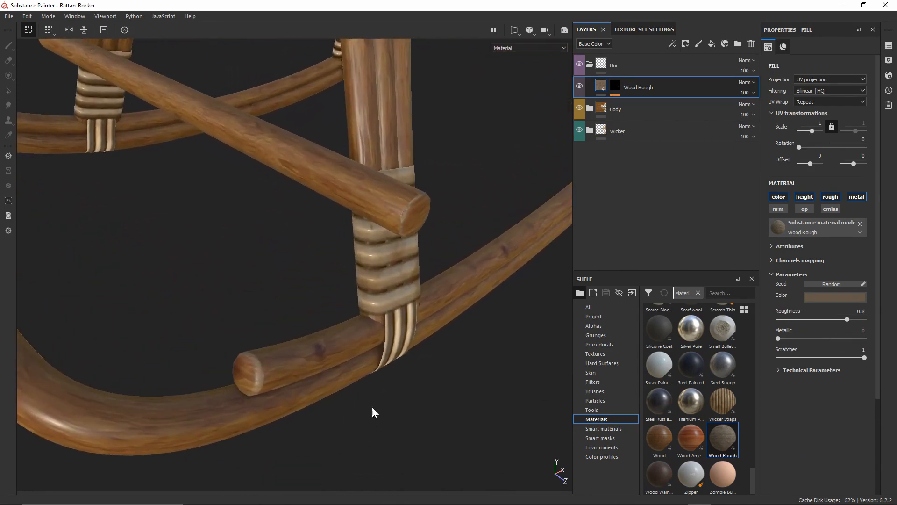
alt+drag(360, 324, 368, 257)
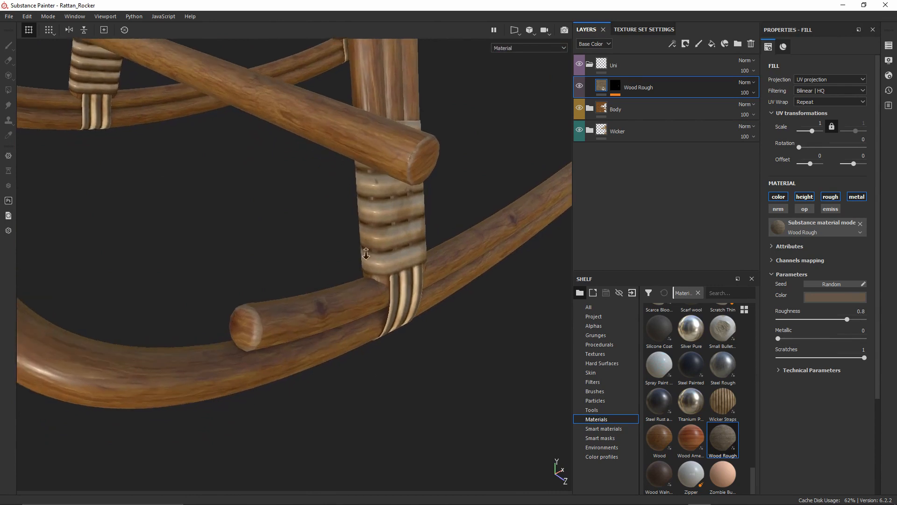
alt+right_drag(367, 257, 370, 303)
alt+drag(372, 282, 373, 284)
mouse_move(373, 283)
shift+right_down()
mouse_move(391, 279)
mouse_move(372, 262)
mouse_move(372, 272)
shift+right_up()
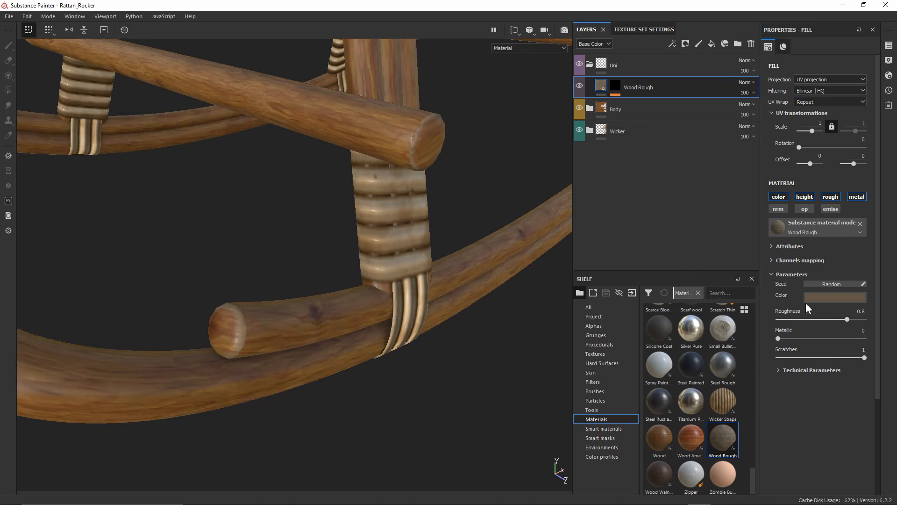
Change the Wood Rough fill colour to a warmer, more saturated orange-brown
click(829, 297)
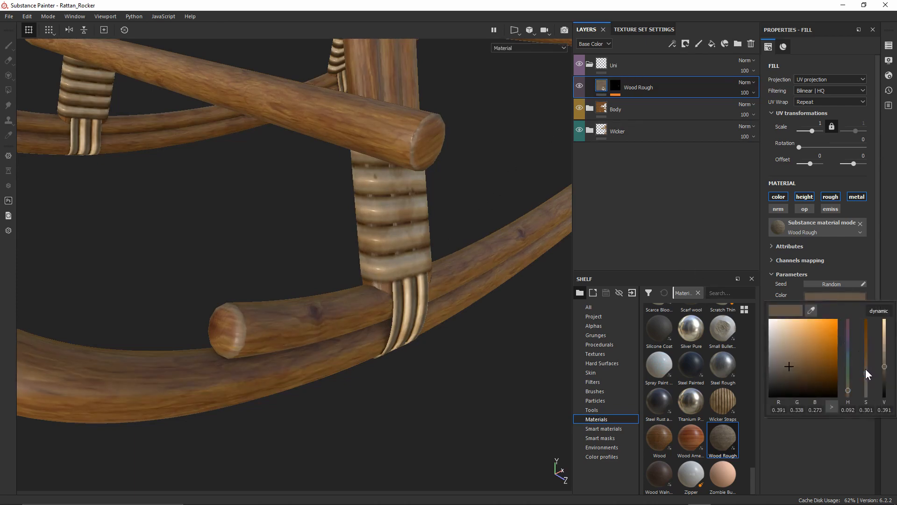
drag(866, 368, 868, 350)
alt+drag(466, 359, 423, 295)
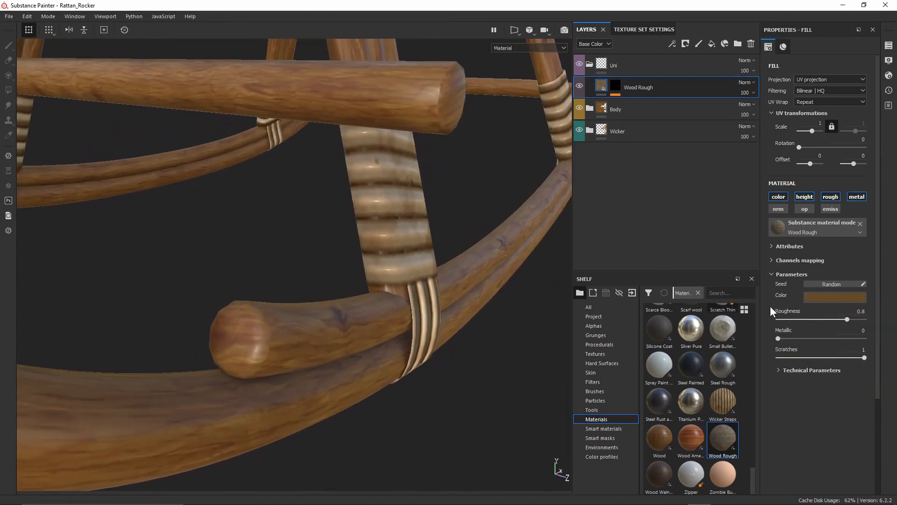
click(814, 297)
mouse_move(885, 355)
mouse_down()
mouse_move(889, 362)
mouse_move(871, 349)
mouse_up()
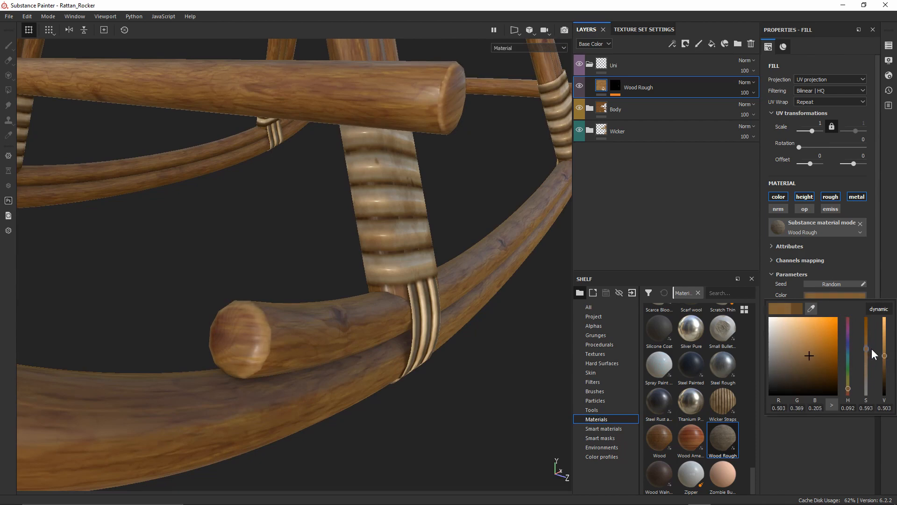
click(455, 240)
alt+drag(456, 240, 432, 246)
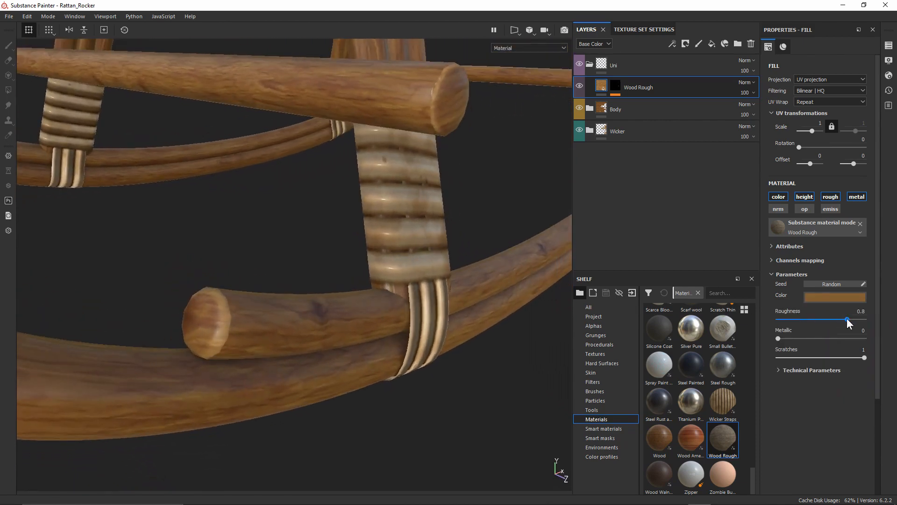
Set the wood fill's Roughness to 0.95
mouse_move(847, 319)
mouse_down()
mouse_move(775, 320)
mouse_move(862, 317)
mouse_up()
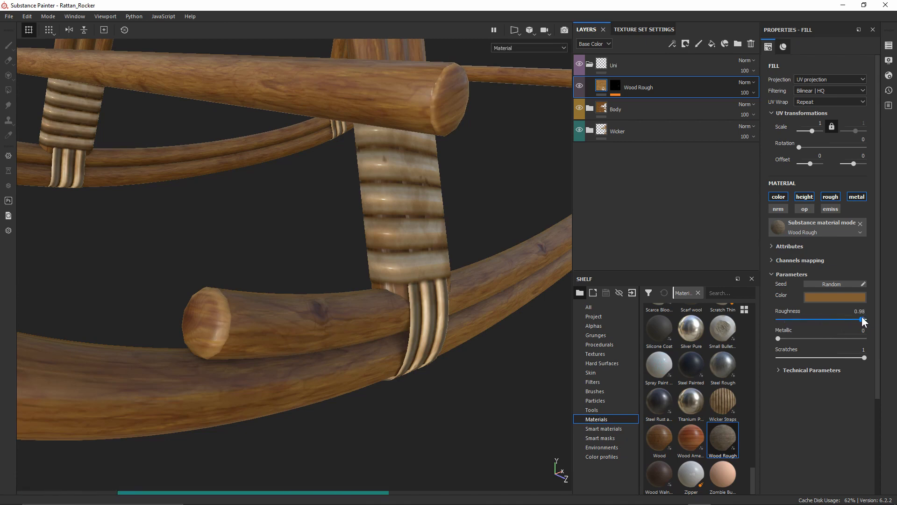
click(862, 311)
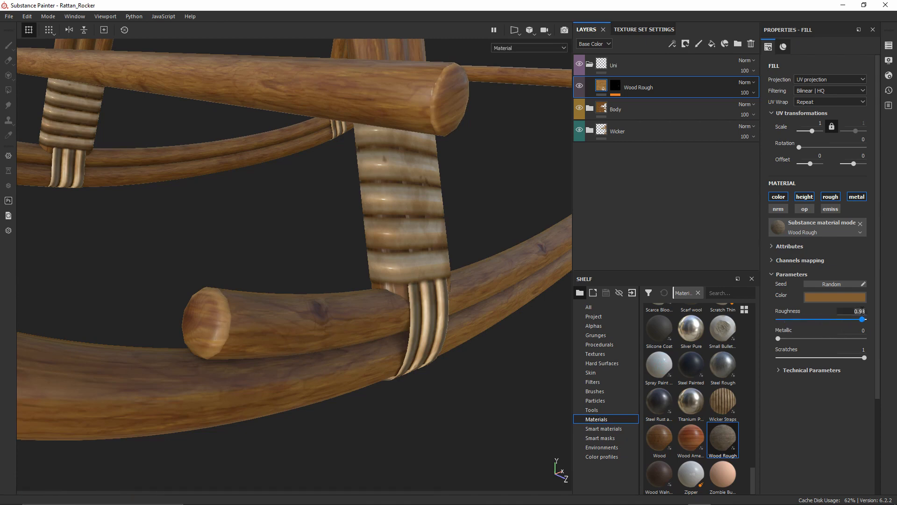
key(BackSpace)
key(BackSpace)
key(BackSpace)
key(BackSpace)
text(.95)
key(Return)
Orbit, zoom and relight the view to inspect the wood on the rod end
shift+right_drag(428, 332, 427, 295)
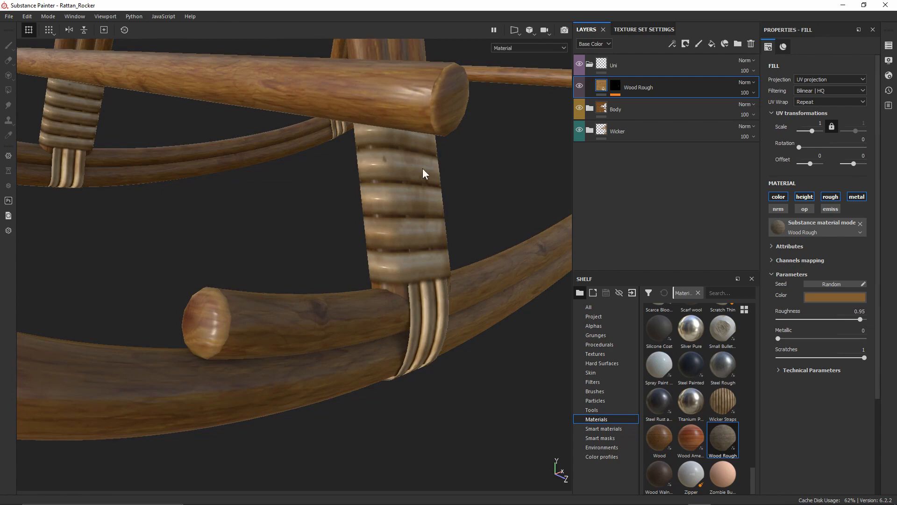
alt+drag(348, 284, 221, 327)
alt+middle_drag(232, 308, 302, 249)
alt+right_drag(302, 254, 316, 419)
shift+right_drag(276, 286, 304, 250)
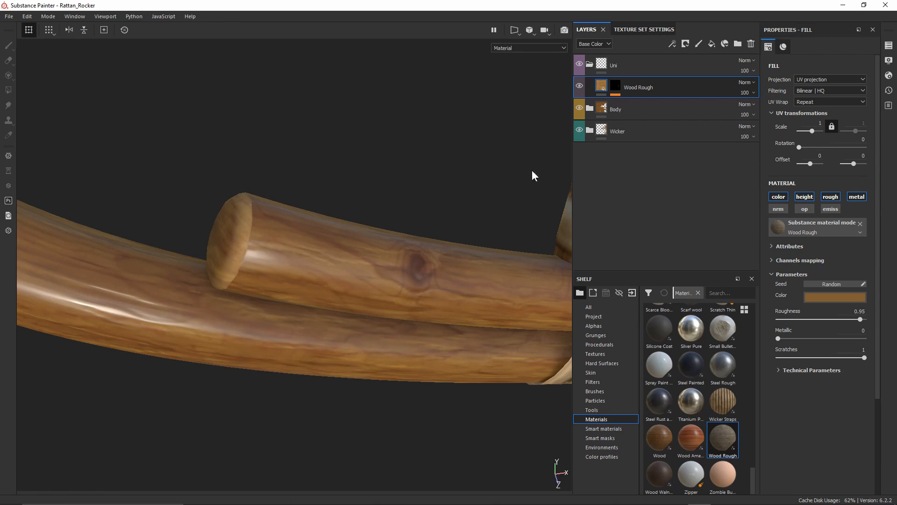
Add a second paint effect to the Wood Rough mask and name the two effects Remove and Add
click(615, 86)
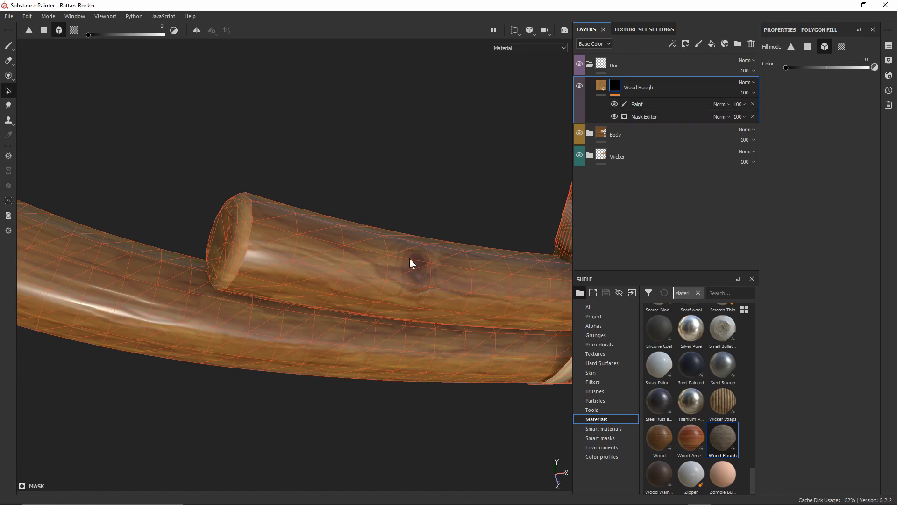
right_click(614, 86)
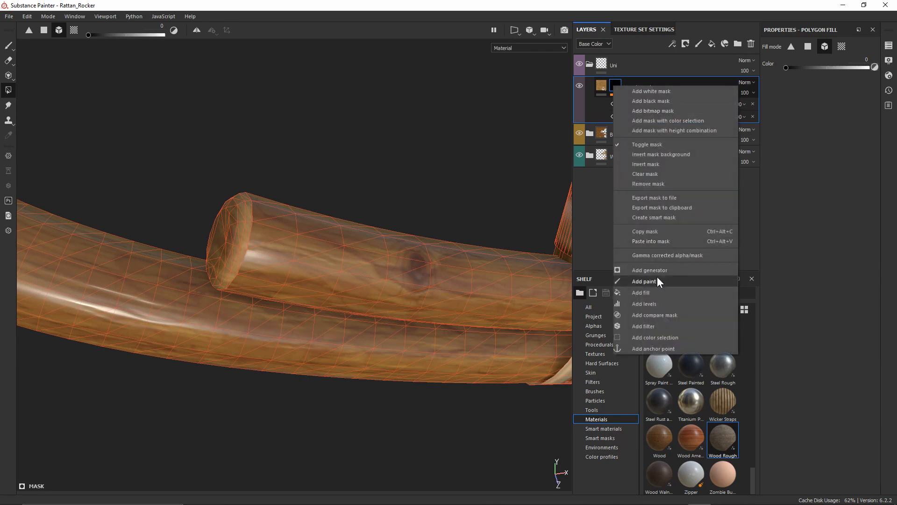
click(645, 281)
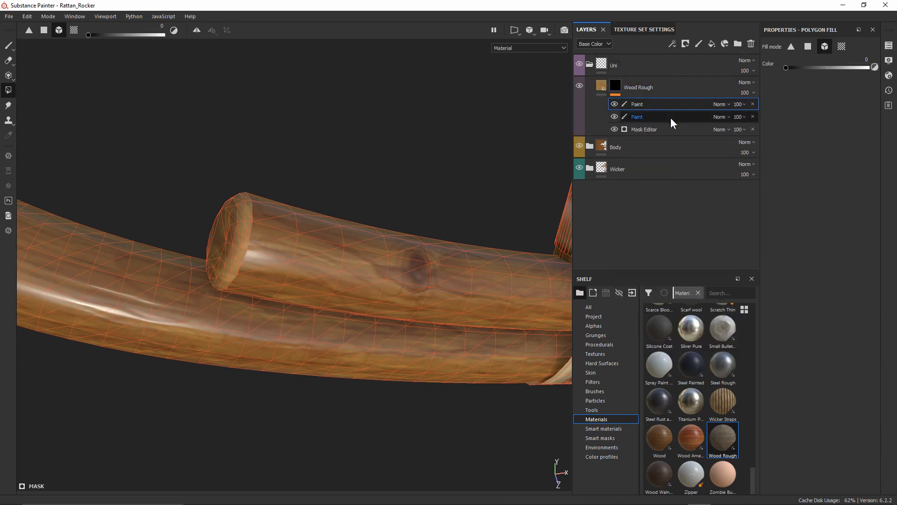
double_click(640, 116)
text(Remove)
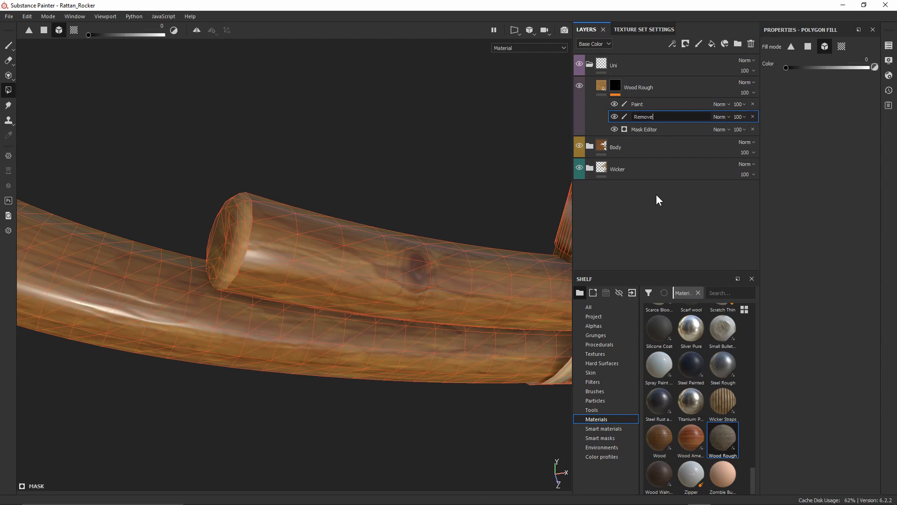
key(Return)
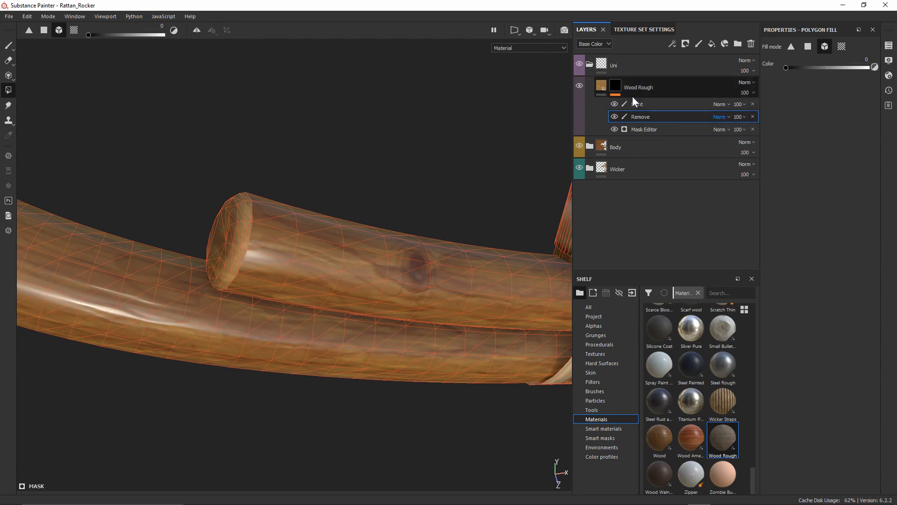
click(640, 107)
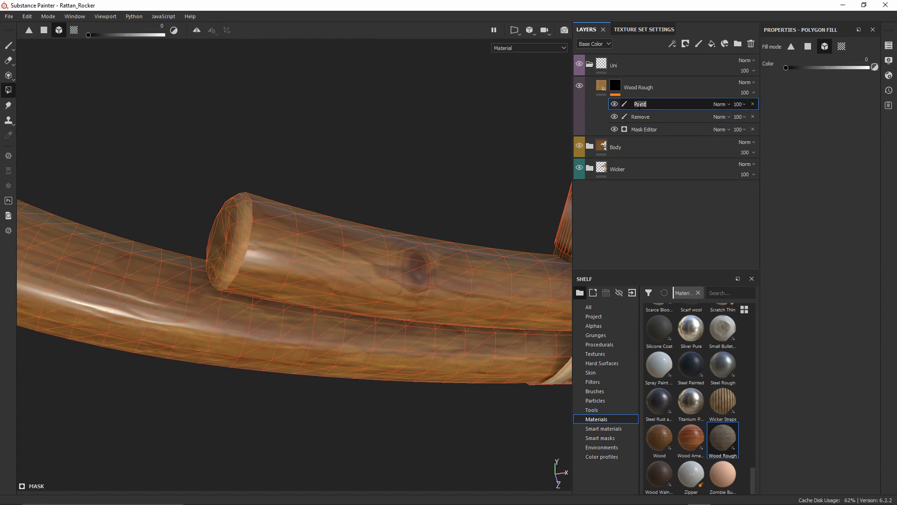
text(Add)
key(Return)
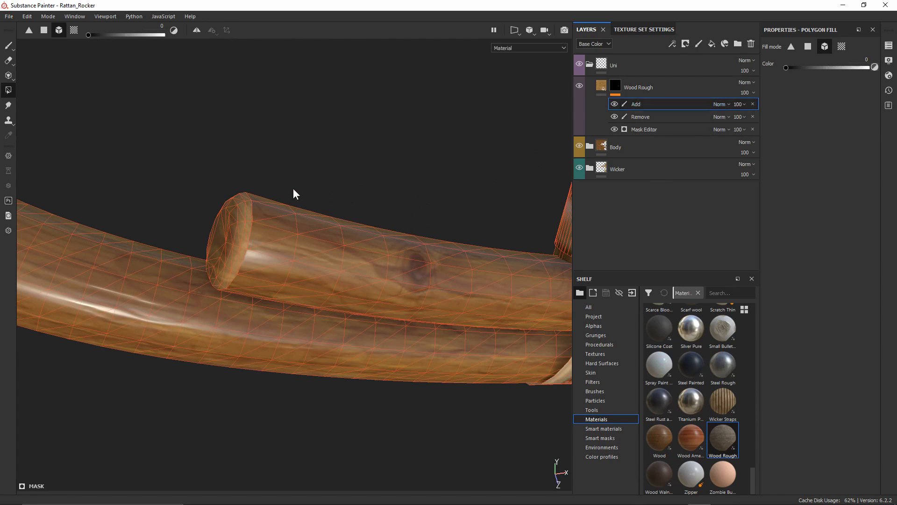
Set up a Paint brush with size 1.75 and hardness 1, then undo a test dab
click(8, 45)
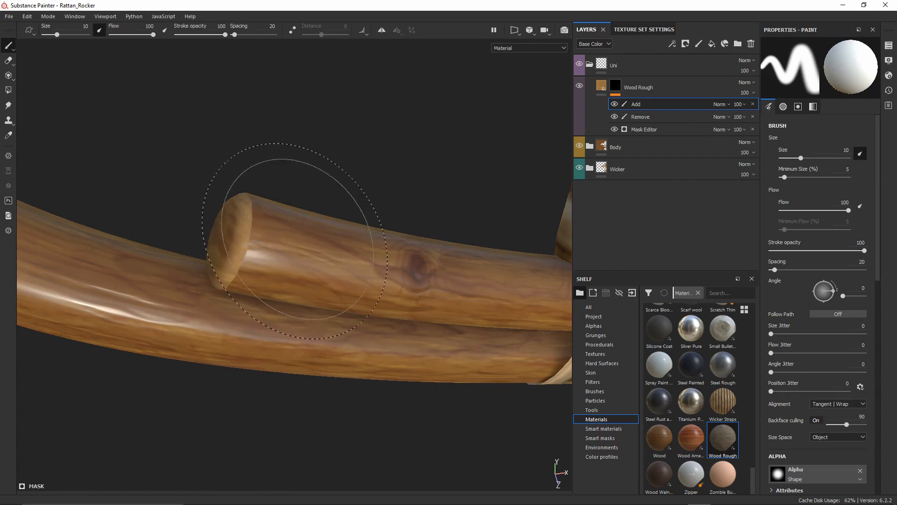
ctrl+right_drag(300, 236, 289, 235)
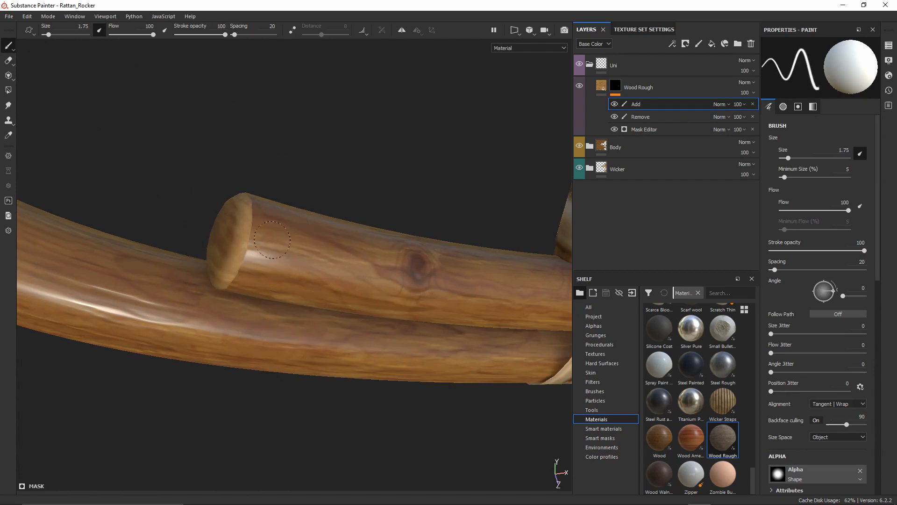
scroll(827, 360, down, 10)
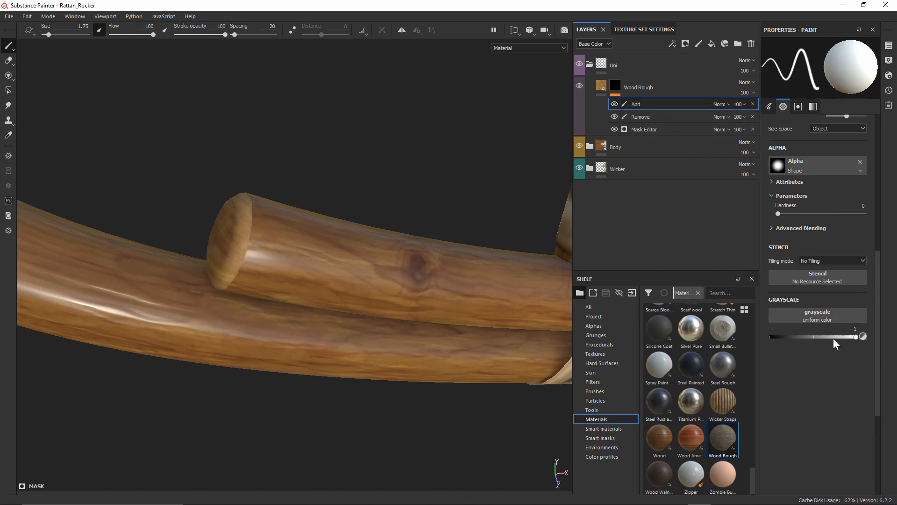
drag(778, 213, 865, 213)
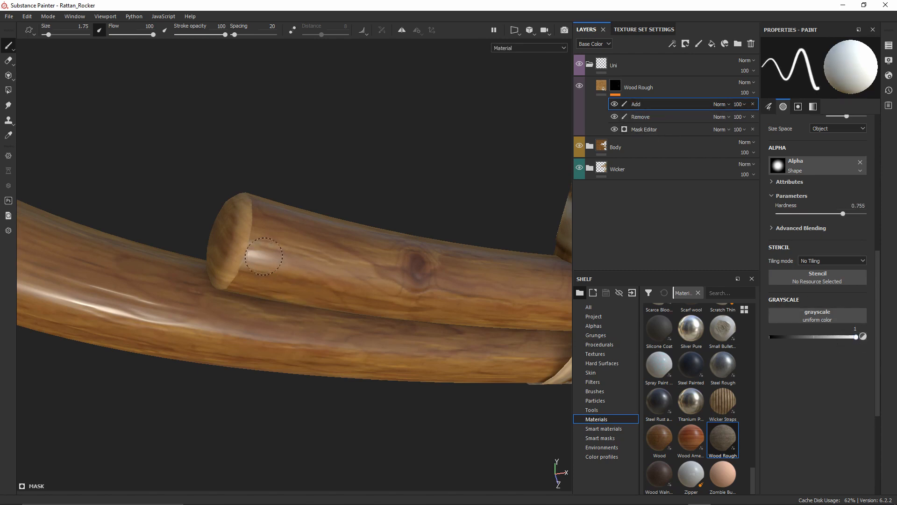
mouse_move(154, 291)
mouse_down()
mouse_move(140, 289)
mouse_move(176, 271)
mouse_move(112, 317)
mouse_move(46, 290)
mouse_move(87, 263)
mouse_move(274, 305)
mouse_move(250, 263)
mouse_up()
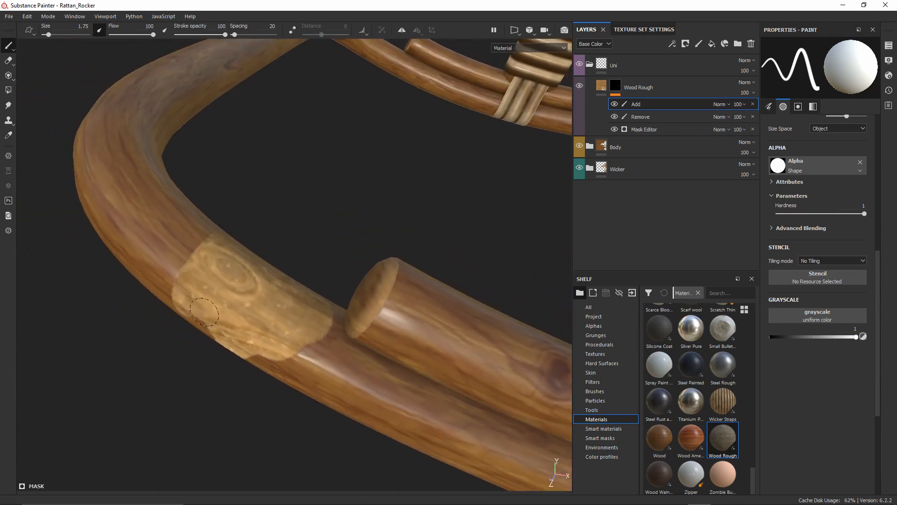
alt+drag(206, 237, 204, 255)
mouse_move(250, 255)
alt+mouse_down()
mouse_move(334, 342)
mouse_move(315, 293)
mouse_move(333, 231)
mouse_move(310, 398)
mouse_move(297, 290)
mouse_move(257, 258)
alt+mouse_up()
key(ctrl+z)
key(ctrl+z)
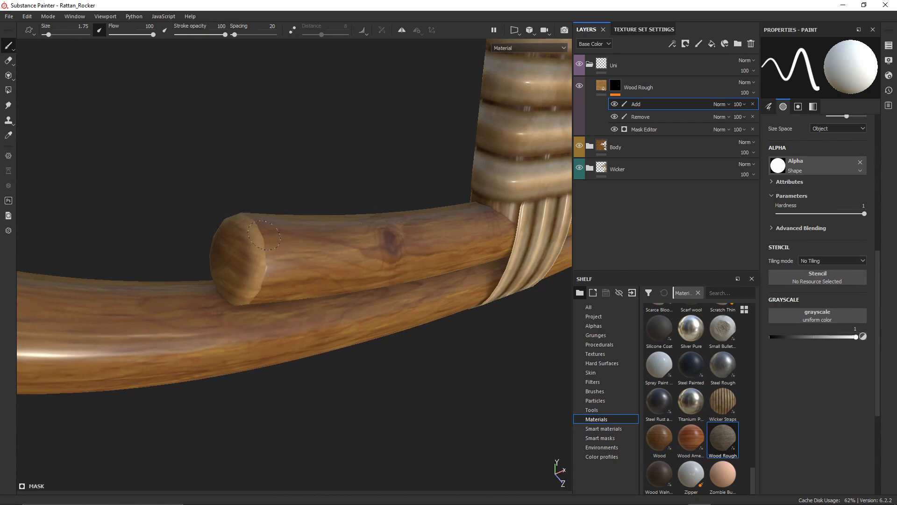
Zoom in on the opposite rod end, paint a test patch beside its rim, then undo it
alt+drag(249, 228, 127, 126)
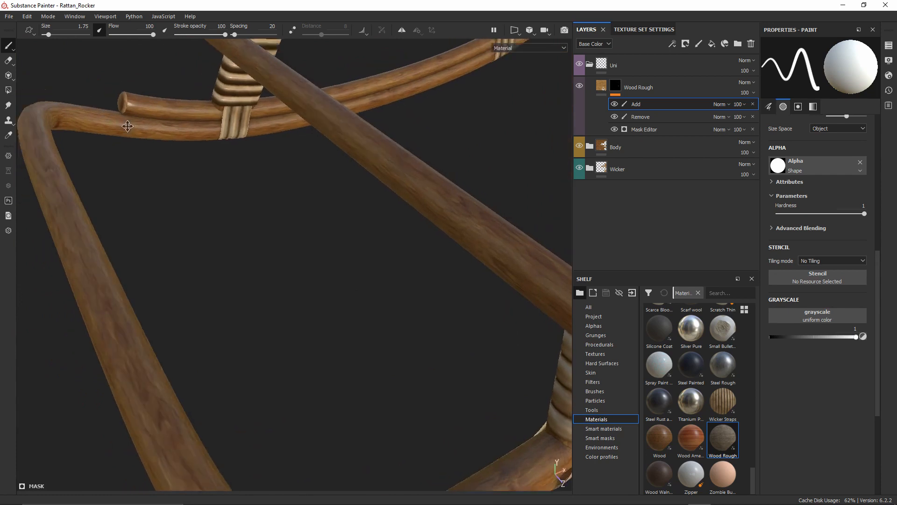
alt+middle_drag(127, 126, 248, 181)
alt+drag(249, 180, 512, 191)
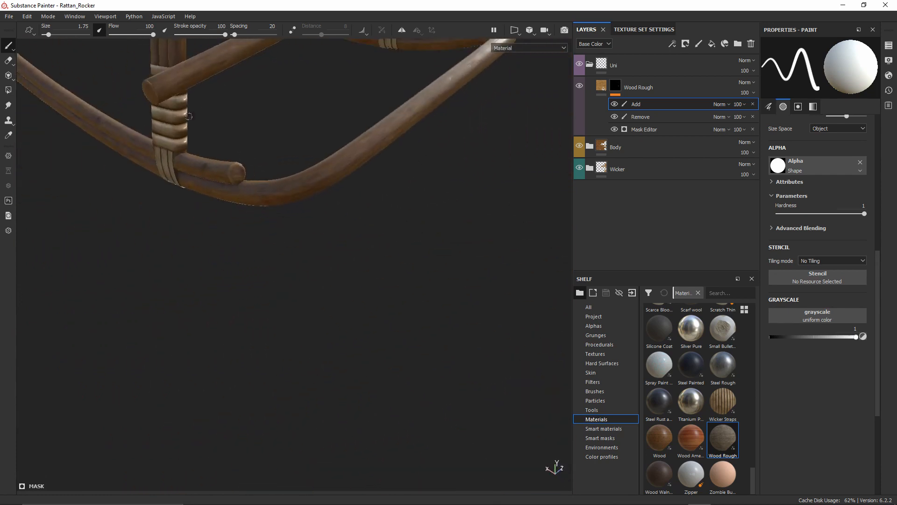
alt+right_drag(200, 186, 234, 326)
alt+middle_drag(187, 127, 270, 174)
mouse_move(270, 174)
shift+right_down()
mouse_move(293, 174)
mouse_move(278, 172)
shift+right_up()
alt+middle_drag(261, 152, 287, 181)
alt+right_drag(287, 181, 327, 284)
alt+drag(327, 285, 360, 293)
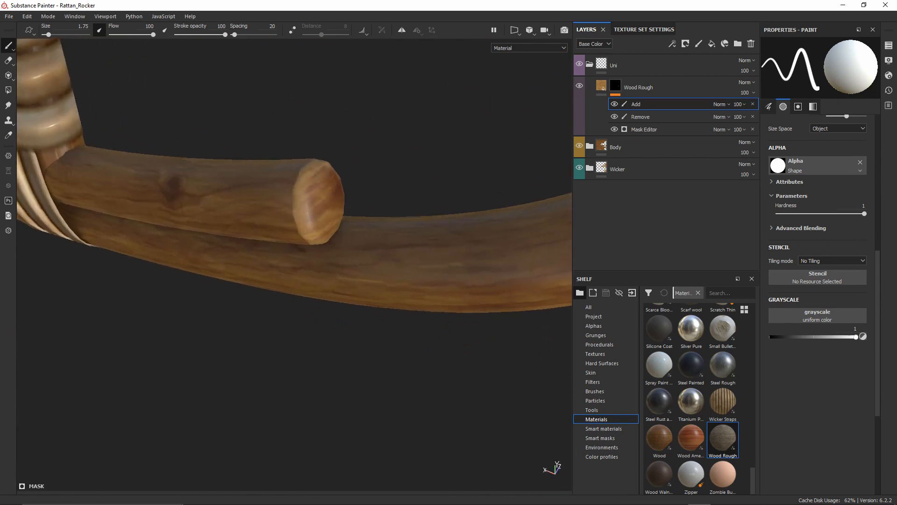
mouse_move(295, 186)
mouse_down()
mouse_move(289, 209)
mouse_move(287, 198)
mouse_move(236, 174)
mouse_move(228, 192)
mouse_up()
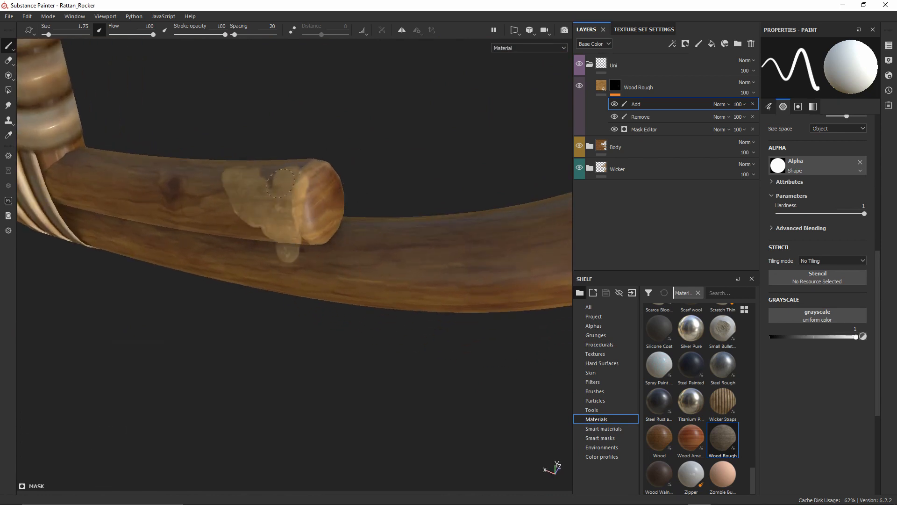
key(ctrl+z)
Paint another test patch by the rod-end rim and undo it, leaving the rods unpainted
mouse_move(283, 196)
mouse_down()
mouse_move(259, 205)
mouse_move(268, 203)
mouse_up()
mouse_move(322, 210)
alt+mouse_down()
mouse_move(423, 239)
mouse_move(486, 224)
mouse_move(462, 228)
alt+mouse_up()
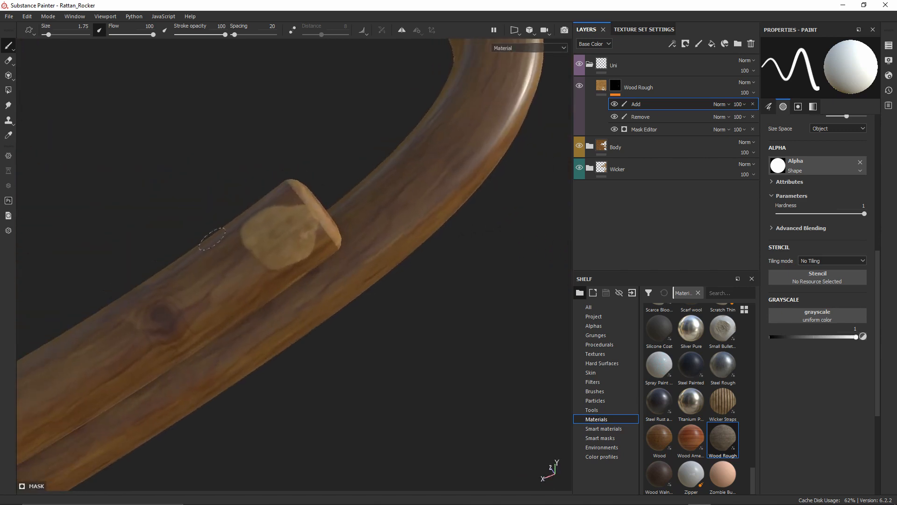
alt+drag(320, 210, 233, 217)
alt+middle_drag(295, 211, 312, 203)
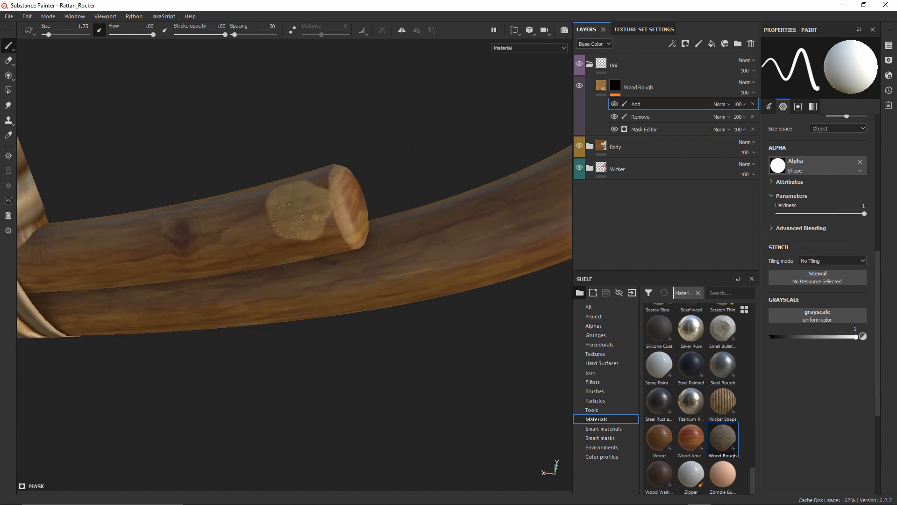
key(ctrl+z)
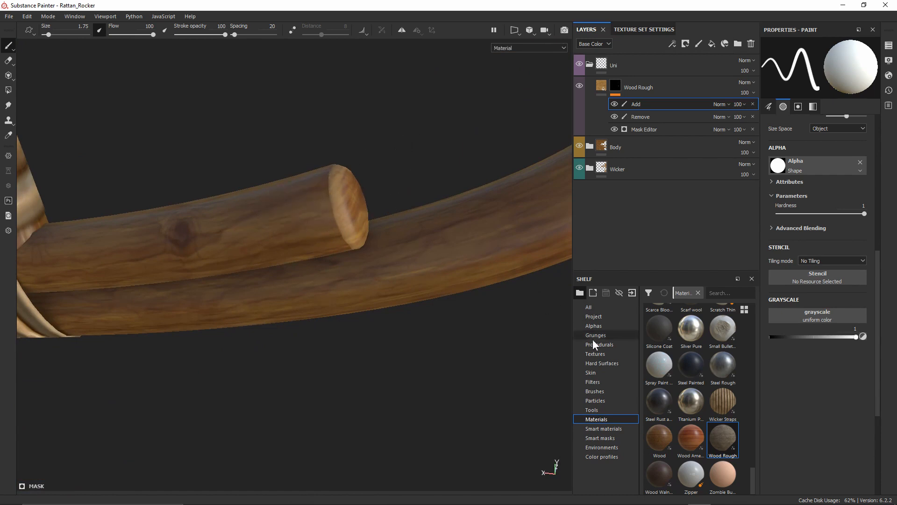
Choose the Artistic Heavy Sponge brush from the brush library
click(596, 391)
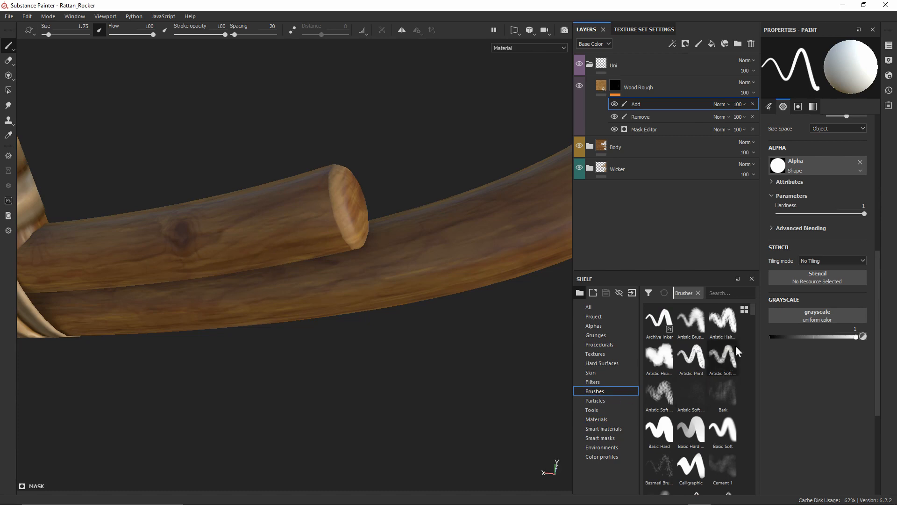
mouse_move(753, 317)
mouse_down()
mouse_move(756, 360)
mouse_move(755, 316)
mouse_up()
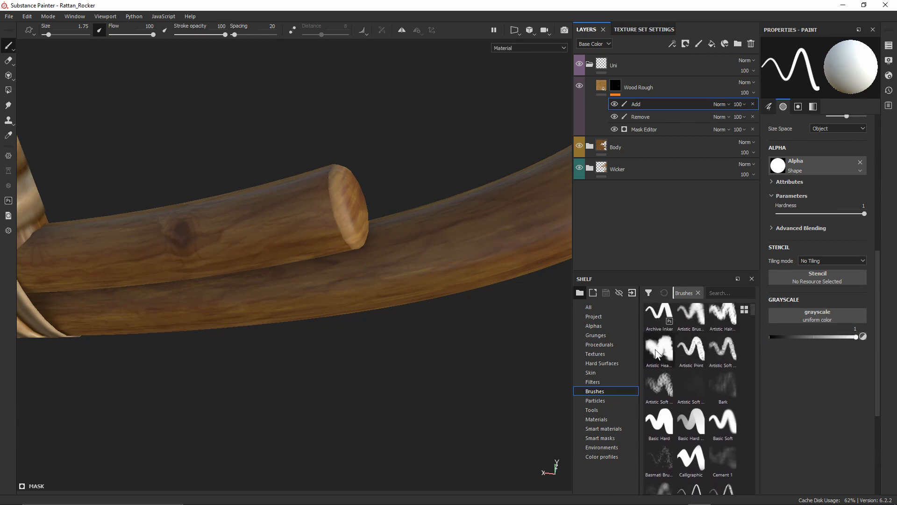
mouse_move(658, 354)
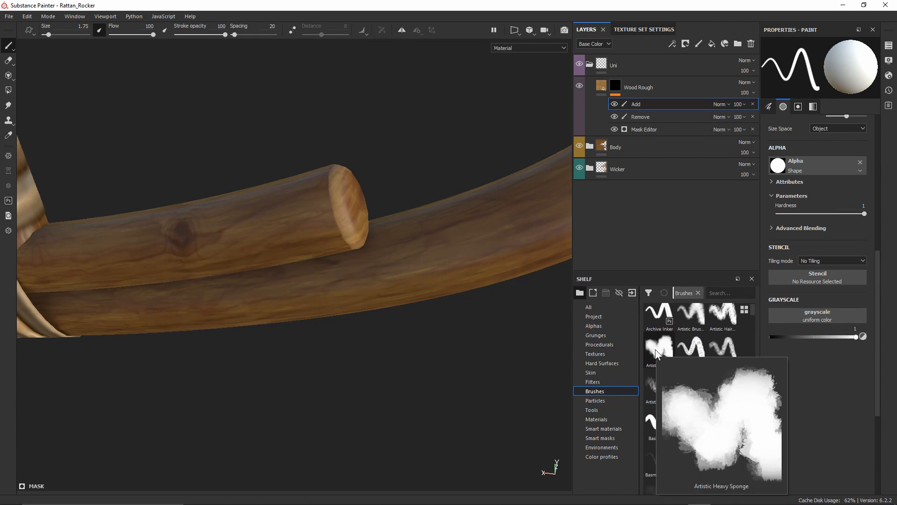
click(657, 352)
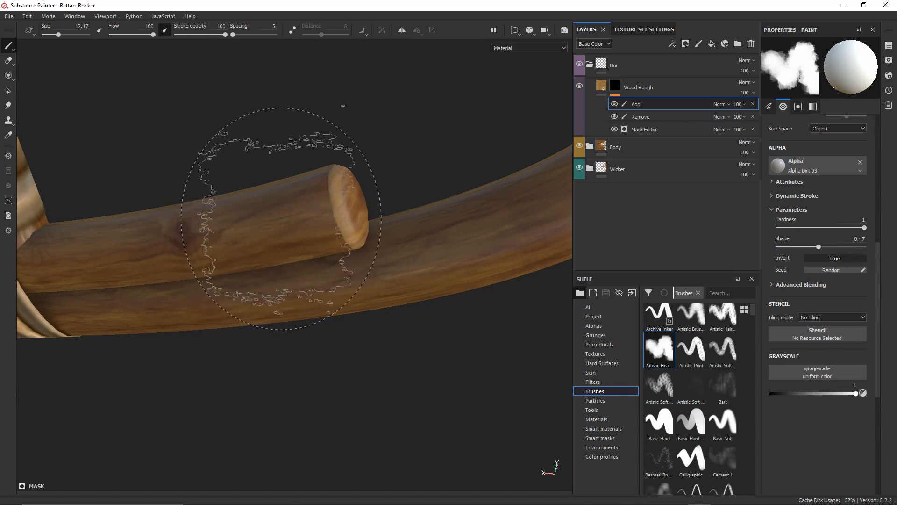
Undo a trial wear dab, then soften hardness to about 0.7 and shrink the brush to 1.64
mouse_move(275, 220)
ctrl+right_down()
mouse_move(252, 220)
mouse_move(274, 214)
ctrl+right_up()
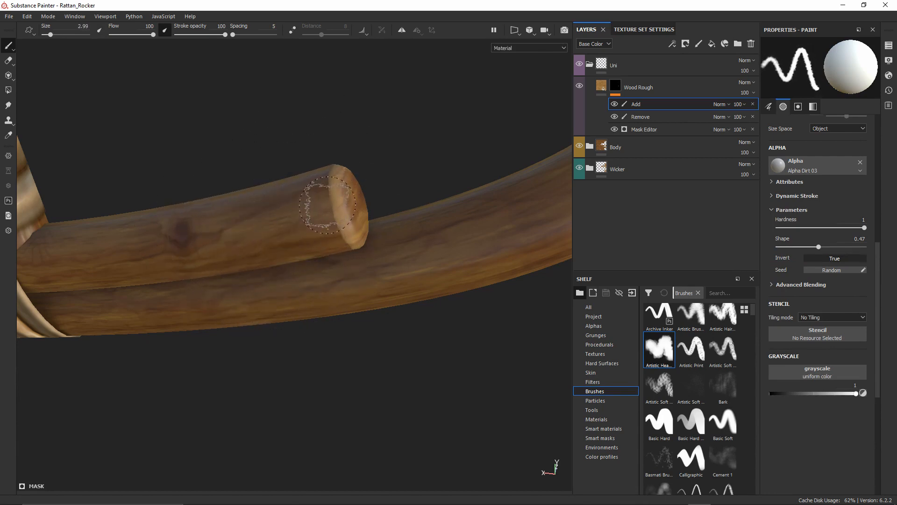
mouse_move(331, 217)
mouse_down()
mouse_move(330, 195)
mouse_move(401, 287)
mouse_move(244, 280)
mouse_move(220, 267)
mouse_move(206, 304)
mouse_move(268, 212)
mouse_move(341, 220)
mouse_up()
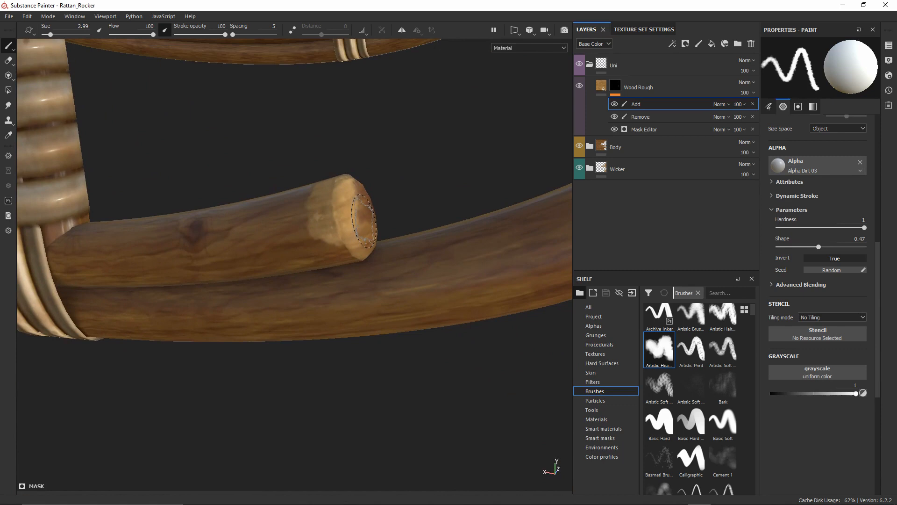
key(ctrl+z)
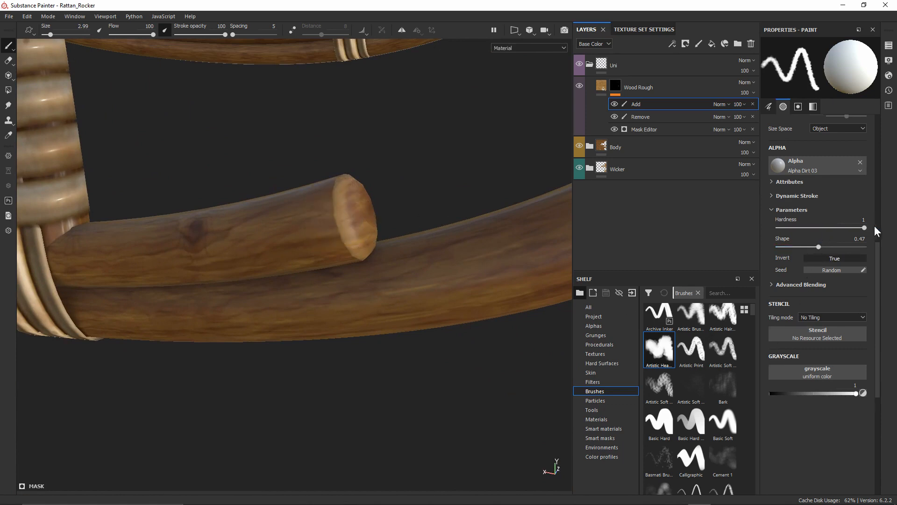
drag(864, 228, 838, 228)
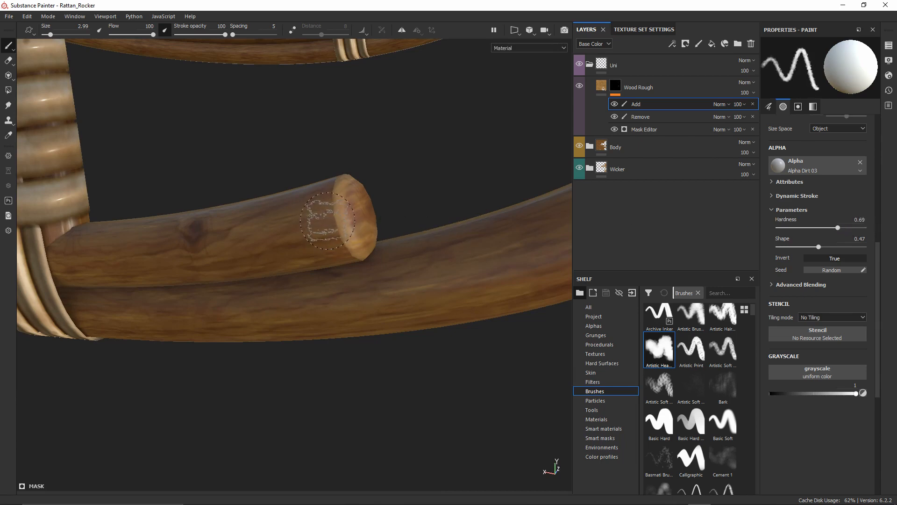
mouse_move(327, 221)
ctrl+right_down()
mouse_move(308, 221)
mouse_move(343, 220)
mouse_move(336, 208)
mouse_move(330, 216)
mouse_move(335, 195)
mouse_move(325, 216)
mouse_move(332, 208)
ctrl+right_up()
key(ctrl)
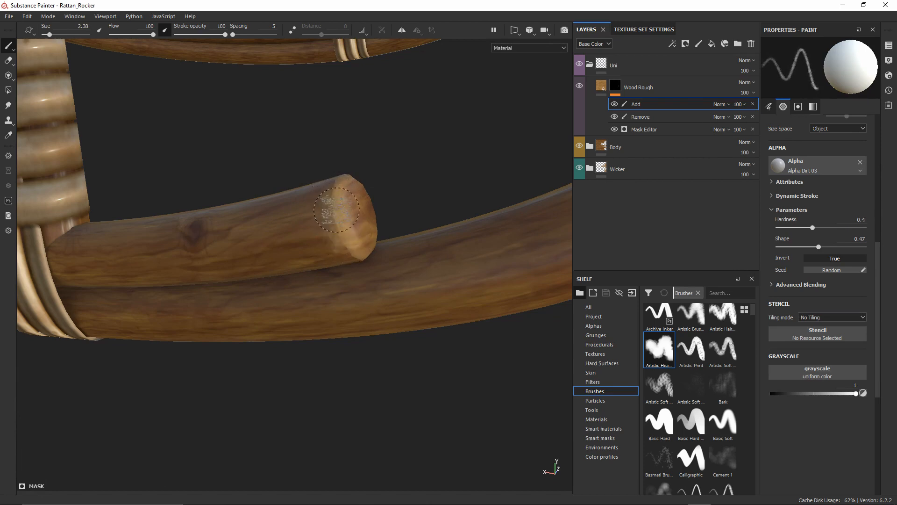
alt+drag(368, 242, 369, 264)
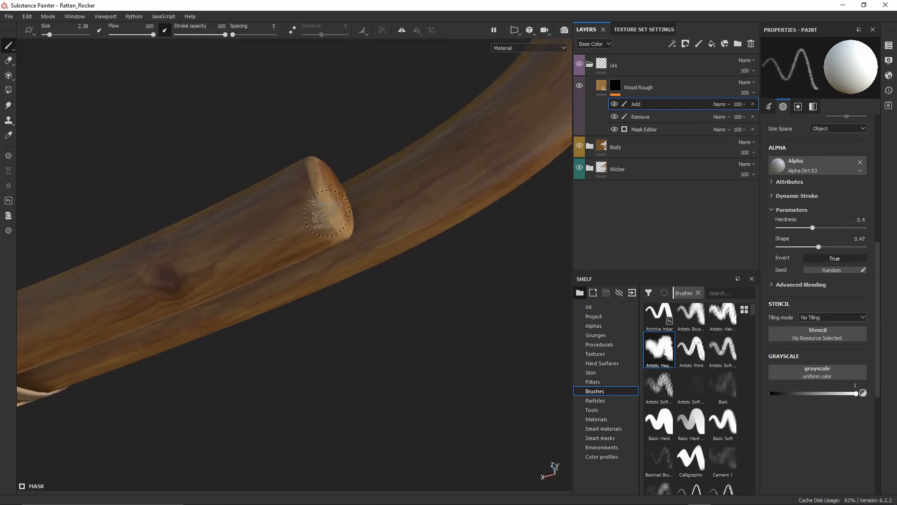
ctrl+right_drag(327, 213, 320, 210)
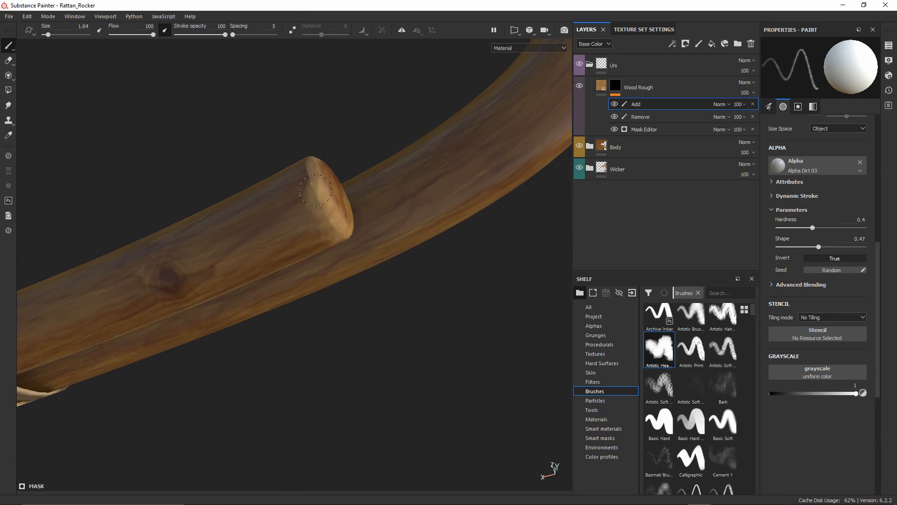
Frame the rod end up close and paint lighter rough wear along the upper rod
alt+drag(384, 260, 321, 192)
mouse_move(323, 194)
alt+right_down()
mouse_move(342, 217)
mouse_move(343, 299)
alt+right_up()
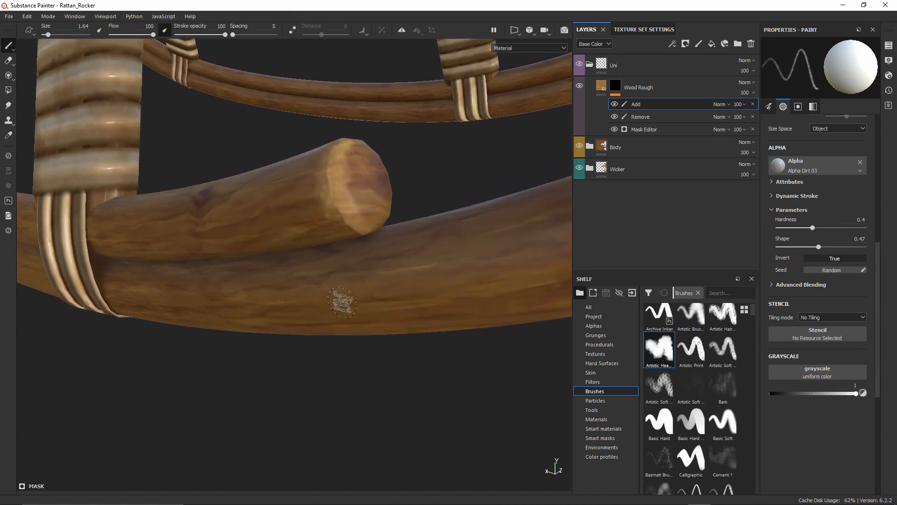
alt+drag(343, 302, 316, 255)
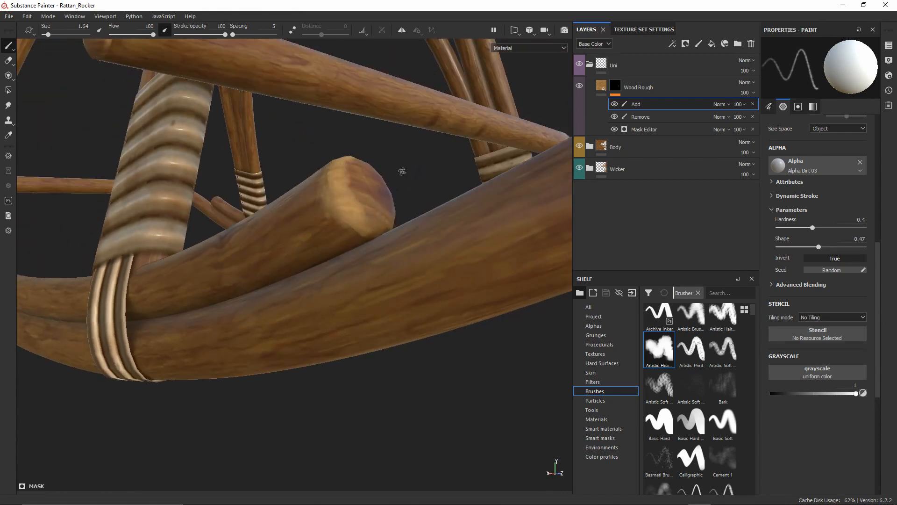
alt+drag(402, 171, 370, 266)
alt+right_drag(370, 266, 379, 105)
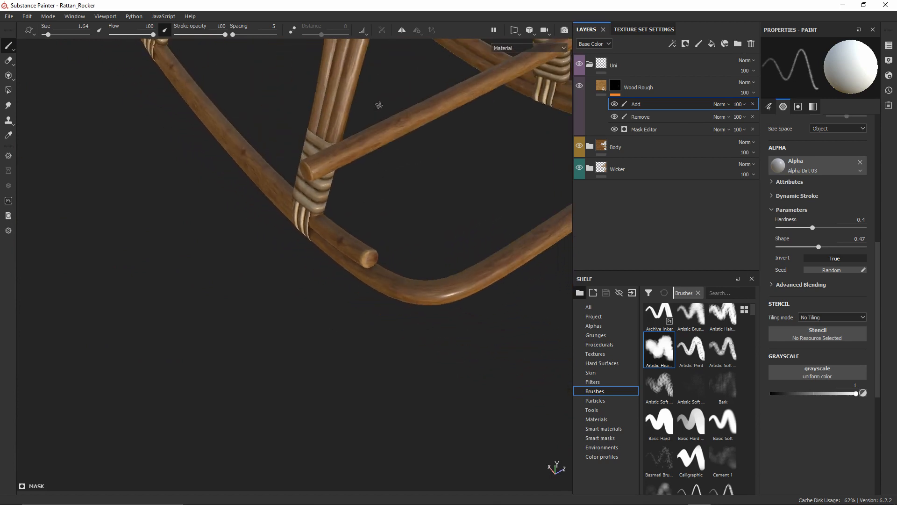
alt+drag(379, 105, 359, 255)
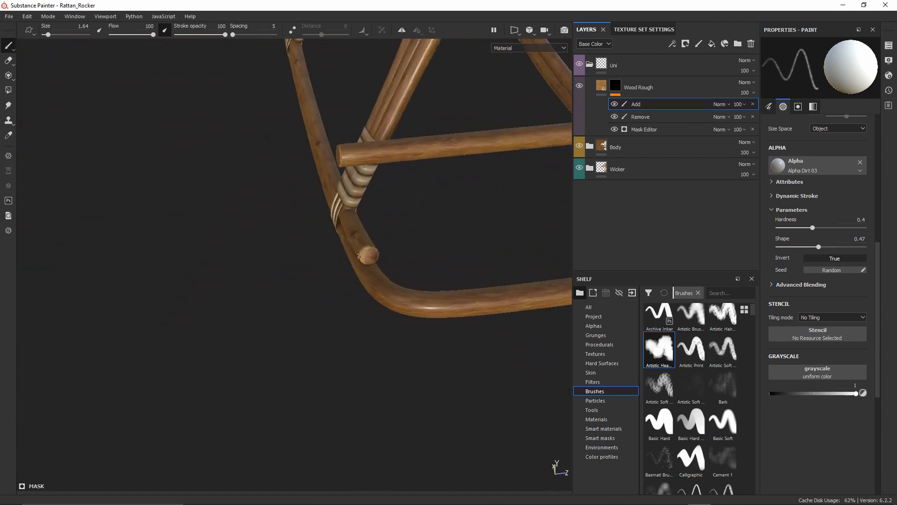
alt+right_drag(362, 252, 388, 373)
alt+right_drag(374, 208, 354, 391)
alt+drag(362, 222, 263, 275)
alt+middle_drag(397, 253, 357, 250)
alt+right_drag(365, 205, 370, 289)
shift+right_drag(364, 247, 305, 225)
alt+drag(332, 229, 302, 235)
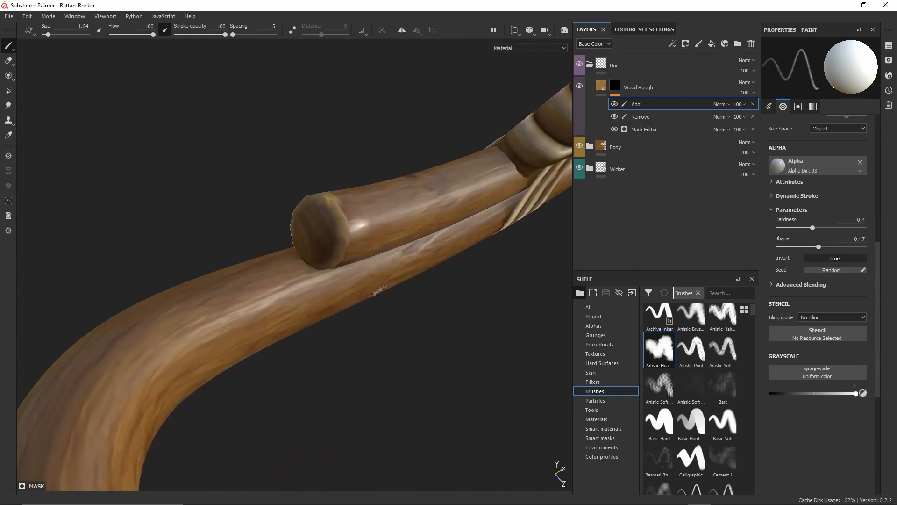
alt+right_drag(374, 283, 349, 326)
alt+drag(344, 274, 330, 236)
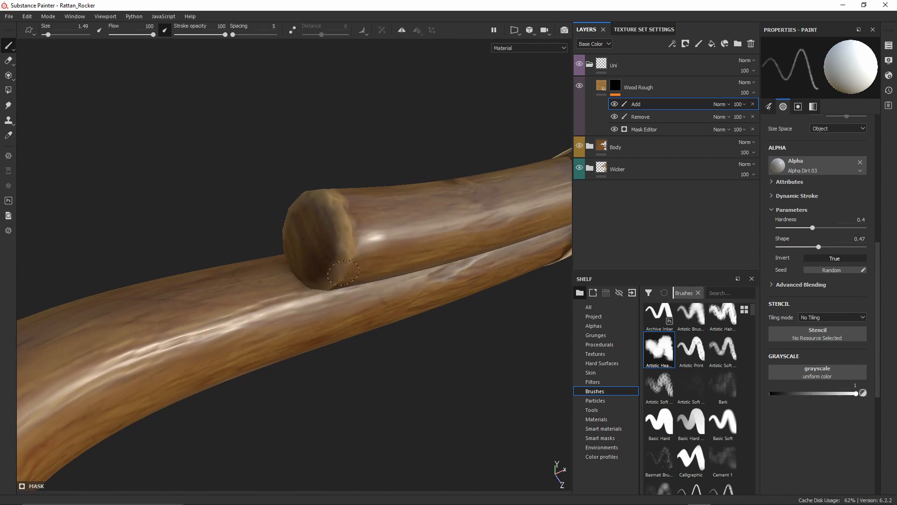
mouse_move(347, 273)
mouse_down()
mouse_move(452, 232)
mouse_move(444, 240)
mouse_move(416, 227)
mouse_move(372, 225)
mouse_move(489, 240)
mouse_move(295, 195)
mouse_move(394, 220)
mouse_move(369, 215)
mouse_move(377, 223)
mouse_up()
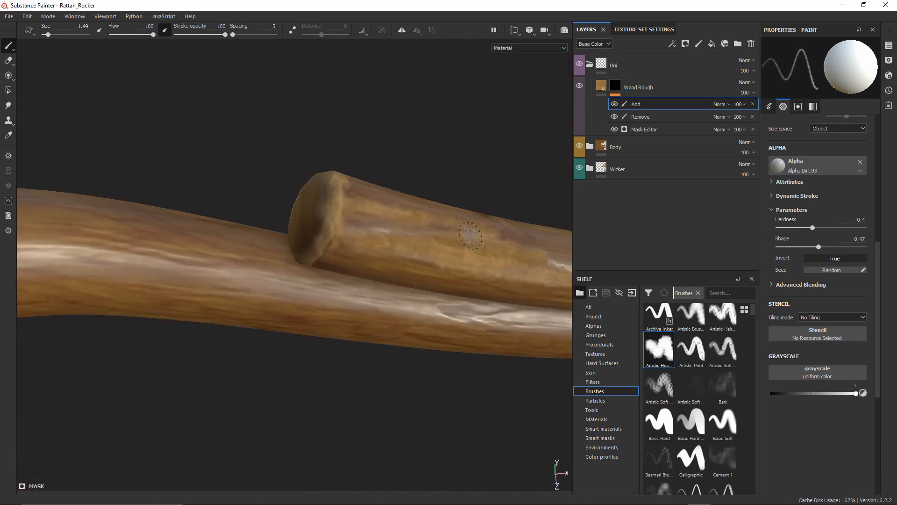
View the rods from below, pull back to the curved runner, then reframe the rod end
mouse_move(470, 235)
alt+mouse_down()
mouse_move(402, 220)
mouse_move(377, 230)
mouse_move(446, 237)
mouse_move(421, 224)
mouse_move(266, 276)
alt+mouse_up()
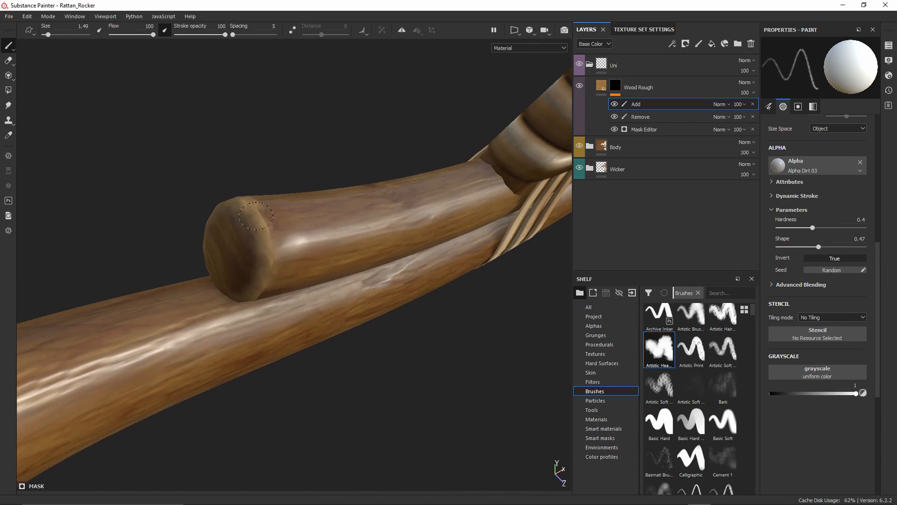
alt+drag(279, 295, 447, 255)
shift+right_drag(448, 255, 420, 257)
alt+drag(286, 280, 367, 239)
alt+middle_drag(300, 280, 342, 221)
mouse_move(343, 247)
alt+right_down()
mouse_move(350, 339)
mouse_move(375, 392)
alt+right_up()
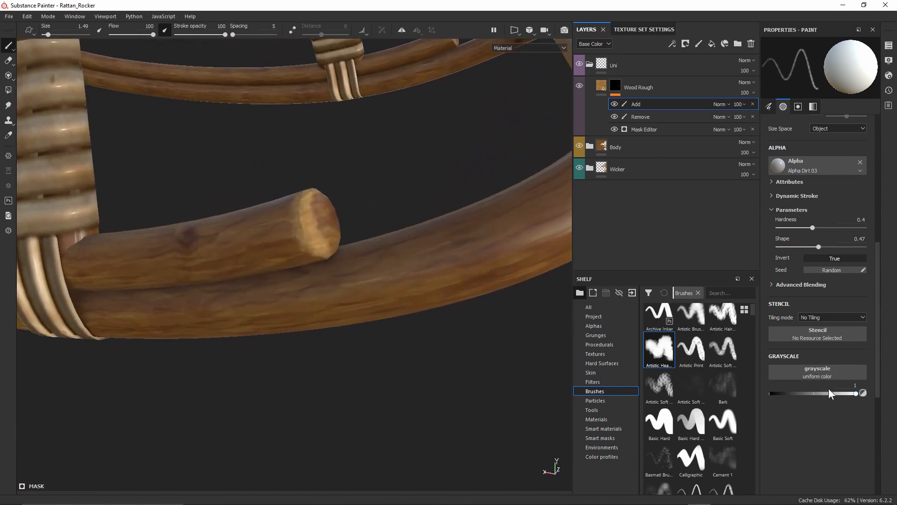
Set Grayscale to 0 and paint black over the rod end to remove some wear
drag(843, 394, 741, 391)
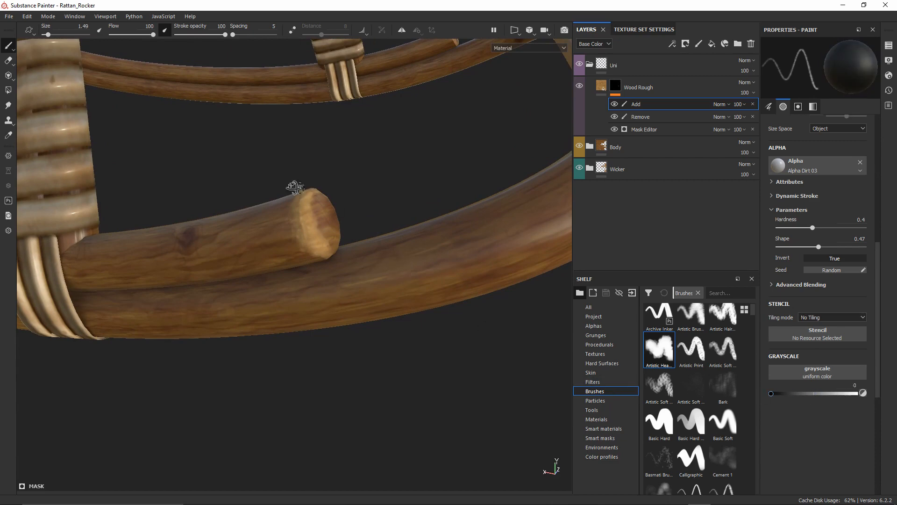
alt+drag(262, 224, 276, 268)
alt+right_drag(276, 268, 301, 327)
alt+middle_drag(301, 167, 310, 194)
mouse_move(310, 193)
mouse_down()
mouse_move(300, 219)
mouse_move(310, 207)
mouse_move(300, 194)
mouse_up()
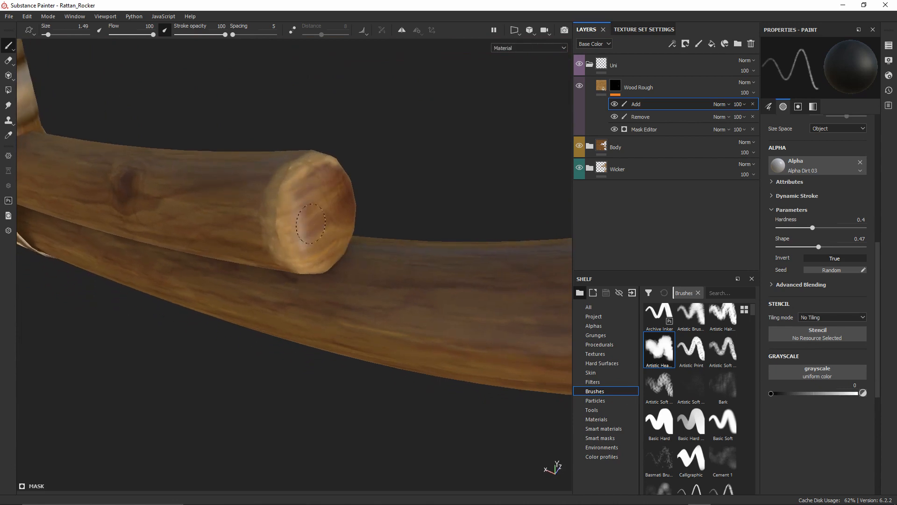
Inspect the rod end and wicker binding, then set Grayscale back to 1
mouse_move(327, 243)
alt+mouse_down()
mouse_move(249, 217)
mouse_move(296, 315)
mouse_move(290, 220)
mouse_move(286, 250)
mouse_move(275, 238)
mouse_move(295, 174)
alt+mouse_up()
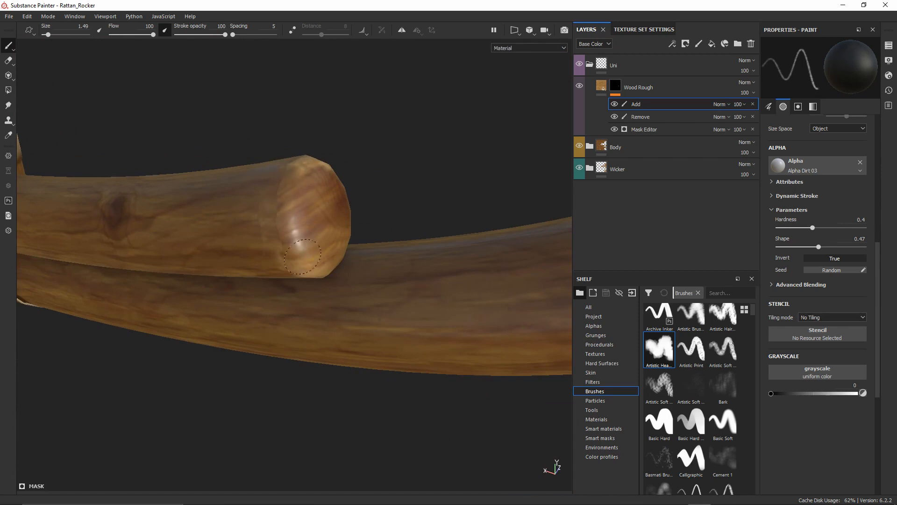
alt+drag(318, 217, 356, 214)
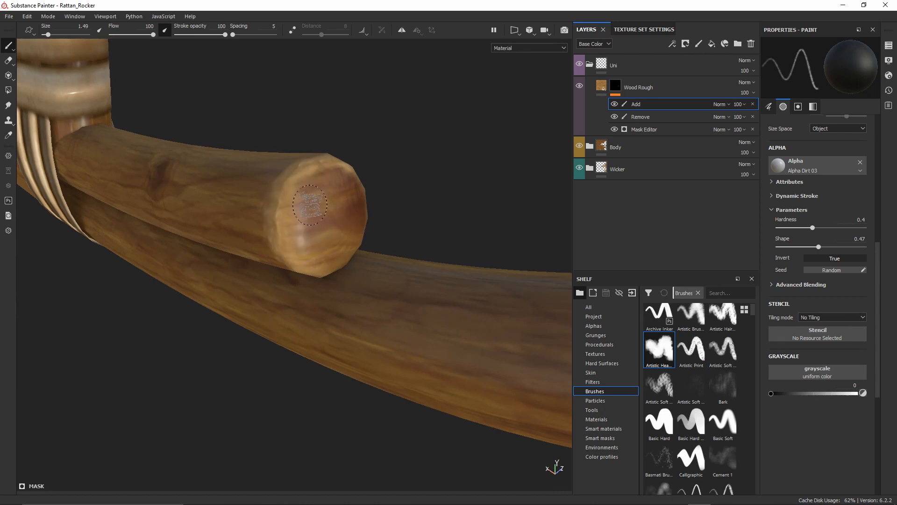
mouse_move(327, 212)
alt+mouse_down()
mouse_move(308, 209)
mouse_move(327, 167)
alt+mouse_up()
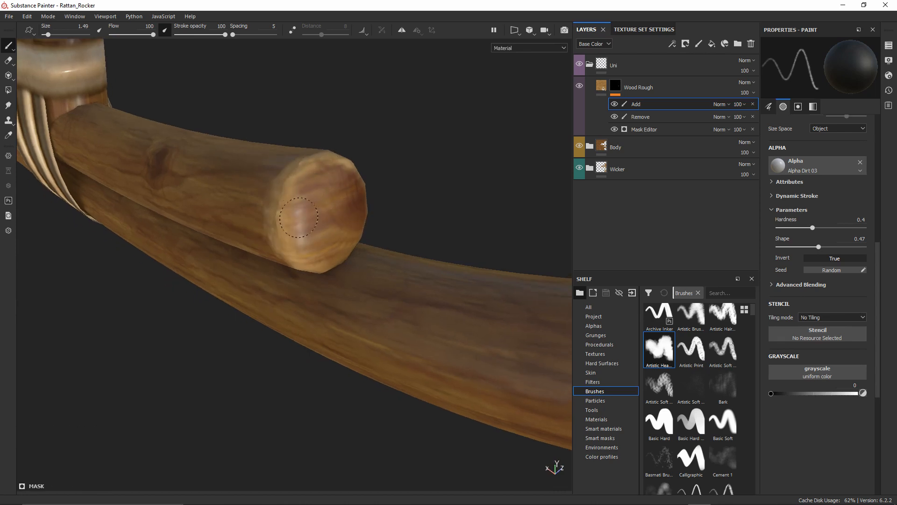
alt+drag(319, 247, 333, 195)
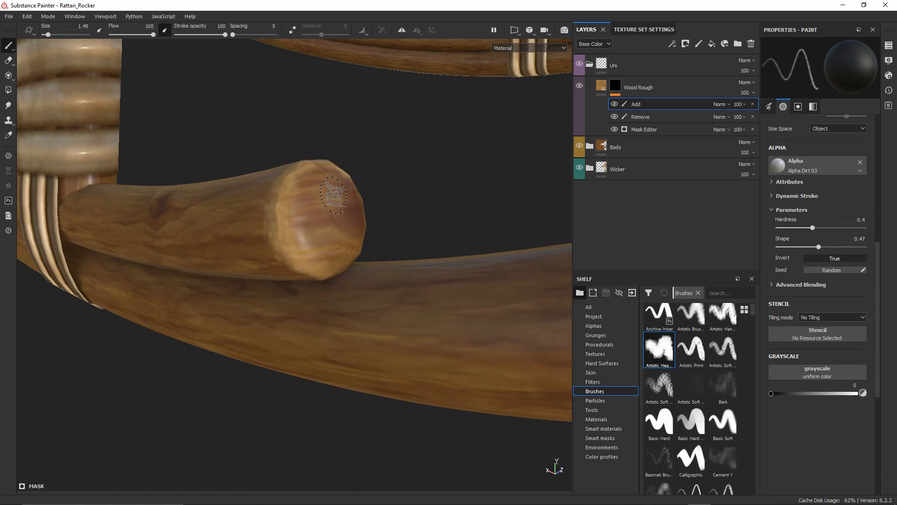
alt+drag(333, 195, 303, 279)
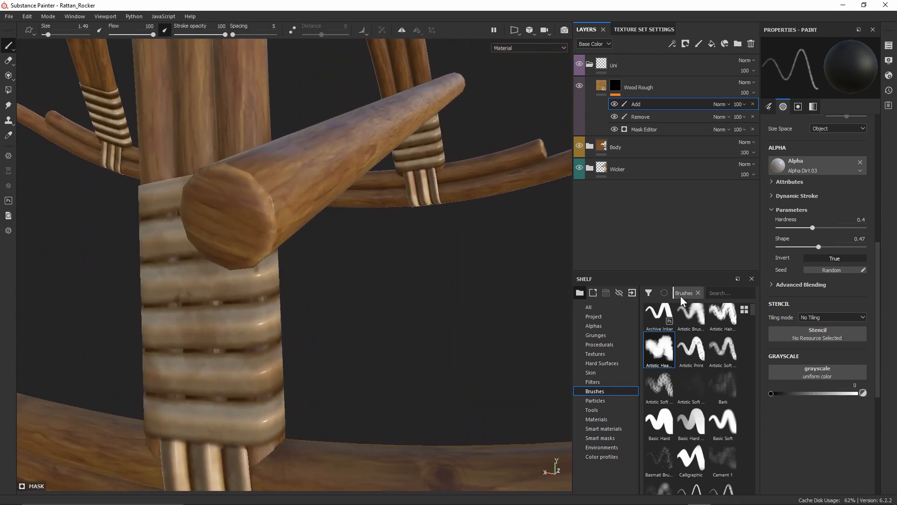
drag(772, 393, 855, 394)
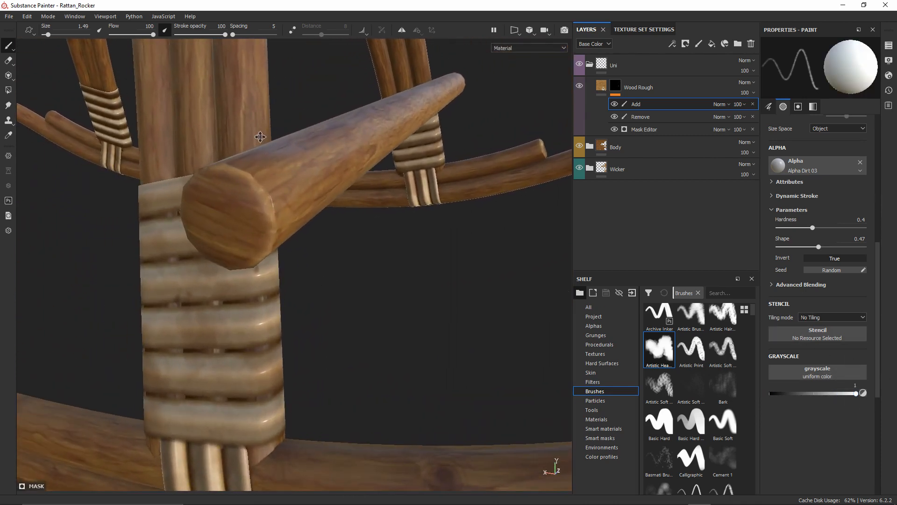
Turn the rocker so the rod end near the binding faces the view
mouse_move(260, 137)
alt+mouse_down()
mouse_move(327, 242)
mouse_move(333, 206)
alt+mouse_up()
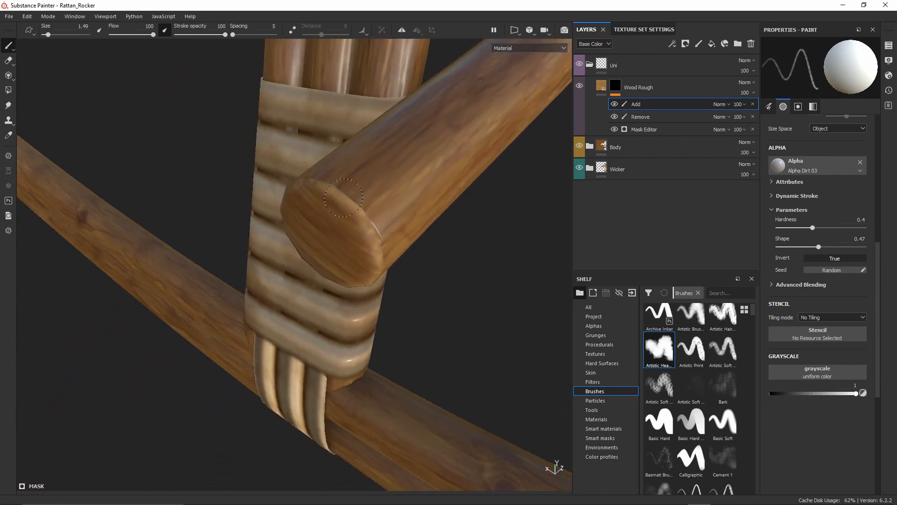
mouse_move(456, 135)
alt+mouse_down()
mouse_move(417, 145)
mouse_move(425, 90)
alt+mouse_up()
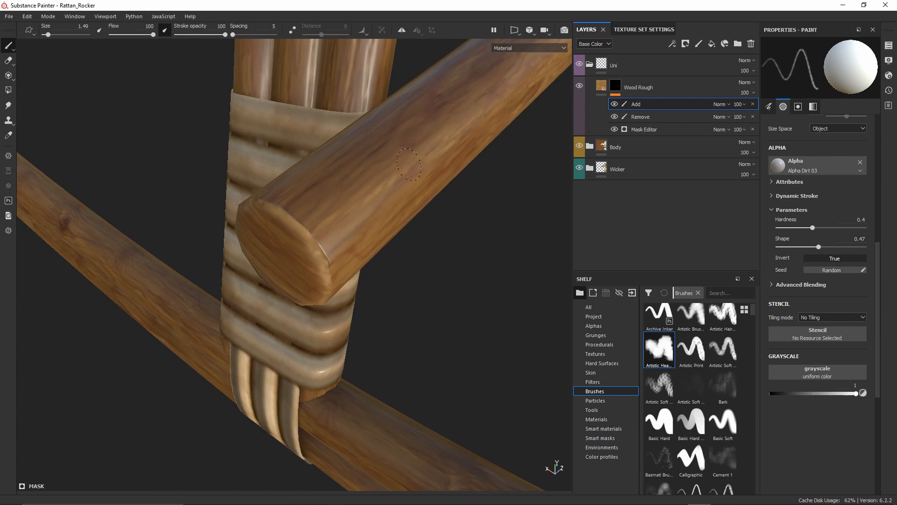
alt+right_drag(393, 204, 449, 94)
mouse_move(486, 112)
alt+middle_down()
mouse_move(317, 193)
mouse_move(338, 166)
alt+middle_up()
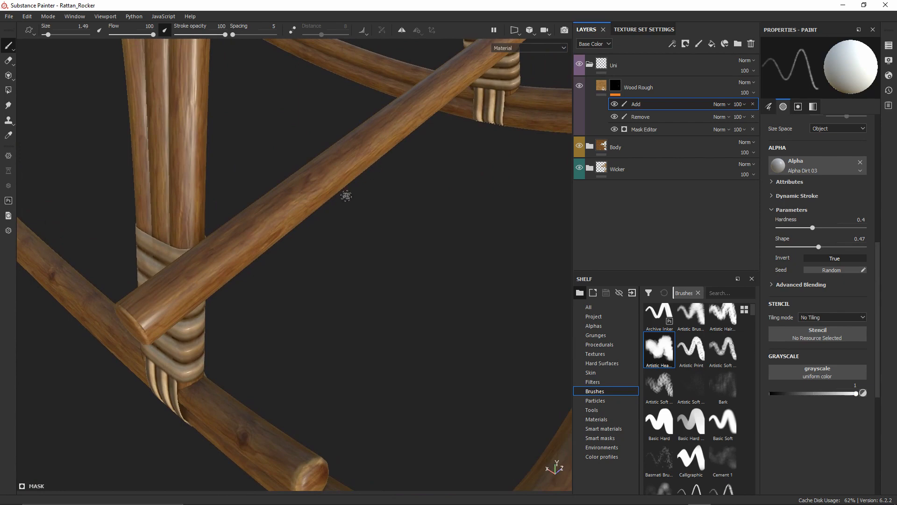
alt+drag(453, 120, 194, 189)
alt+drag(381, 204, 320, 205)
scroll(320, 205, up, 2)
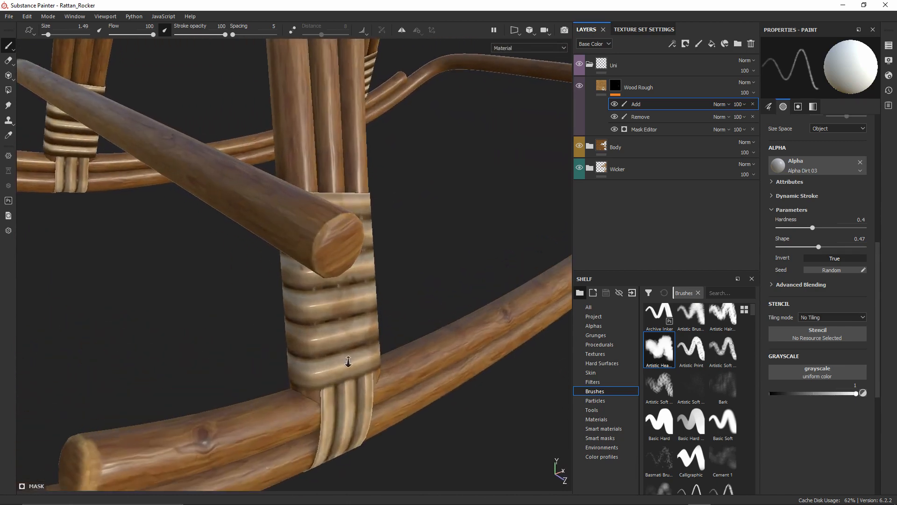
scroll(322, 263, up, 2)
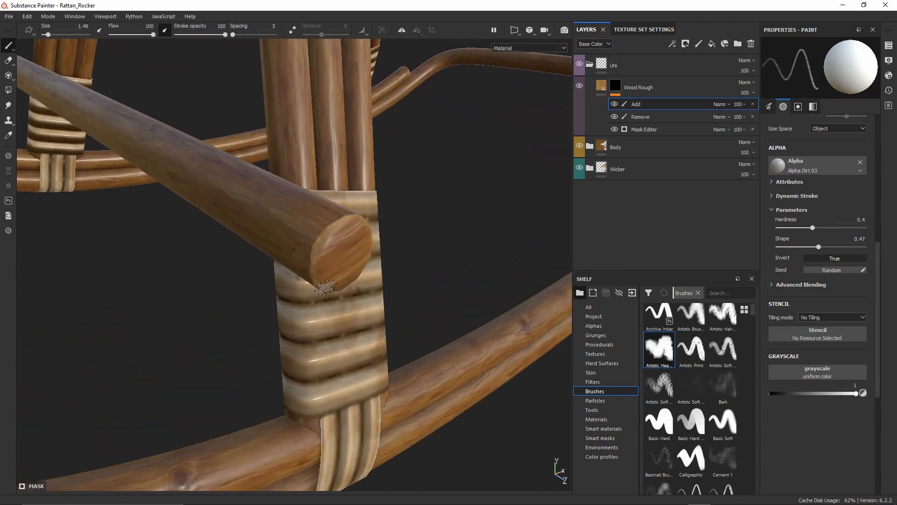
alt+drag(325, 286, 339, 217)
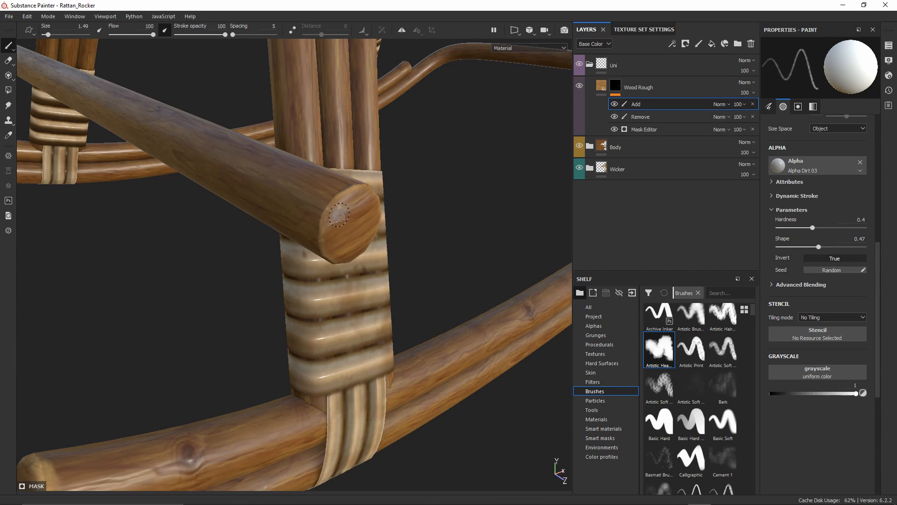
Lower brush hardness to 0.28 for soft wear around the rocker joint and curved rail end
mouse_move(346, 187)
alt+right_down()
mouse_move(341, 248)
mouse_move(316, 283)
alt+right_up()
alt+drag(317, 282, 349, 296)
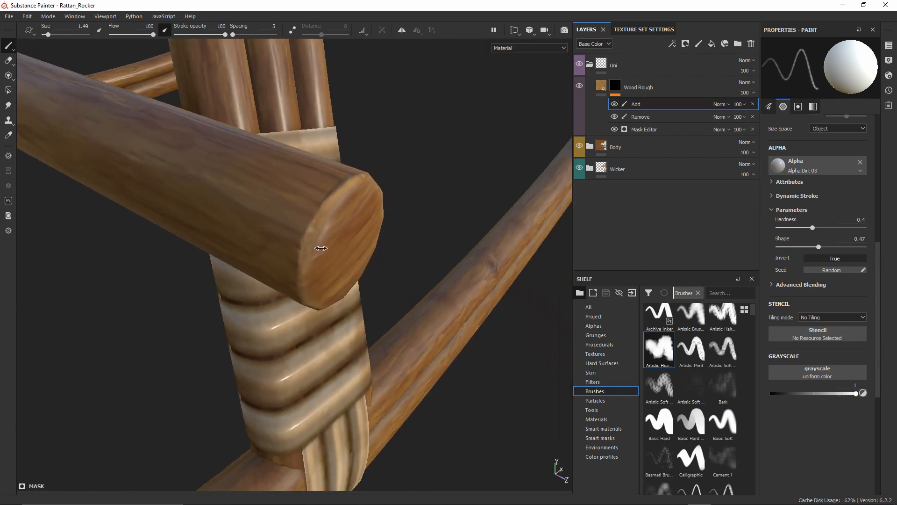
alt+drag(321, 248, 307, 250)
mouse_move(318, 289)
alt+mouse_down()
mouse_move(300, 268)
mouse_move(322, 217)
alt+mouse_up()
ctrl+right_drag(326, 208, 353, 233)
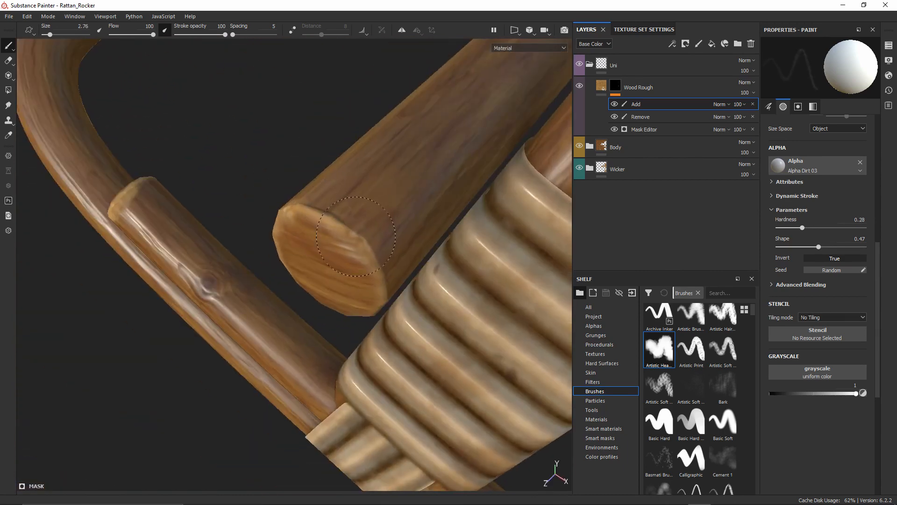
alt+drag(306, 244, 306, 245)
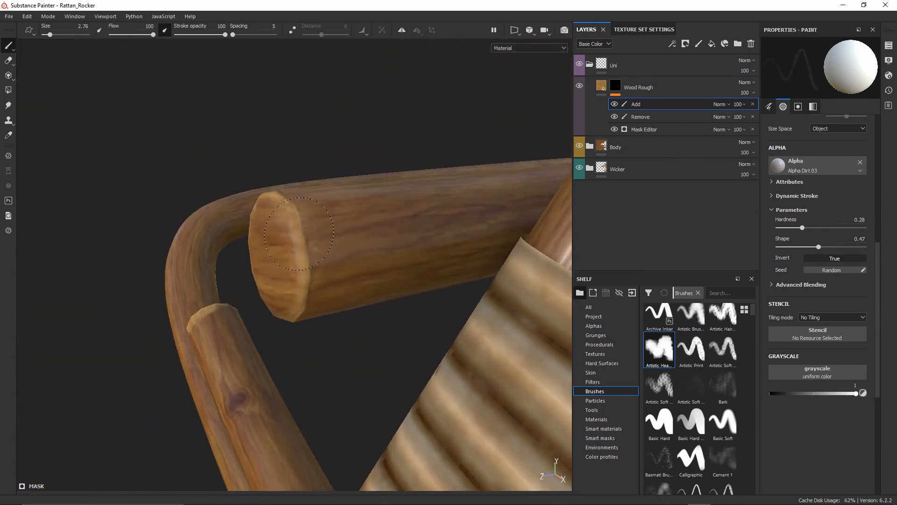
alt+drag(322, 284, 291, 250)
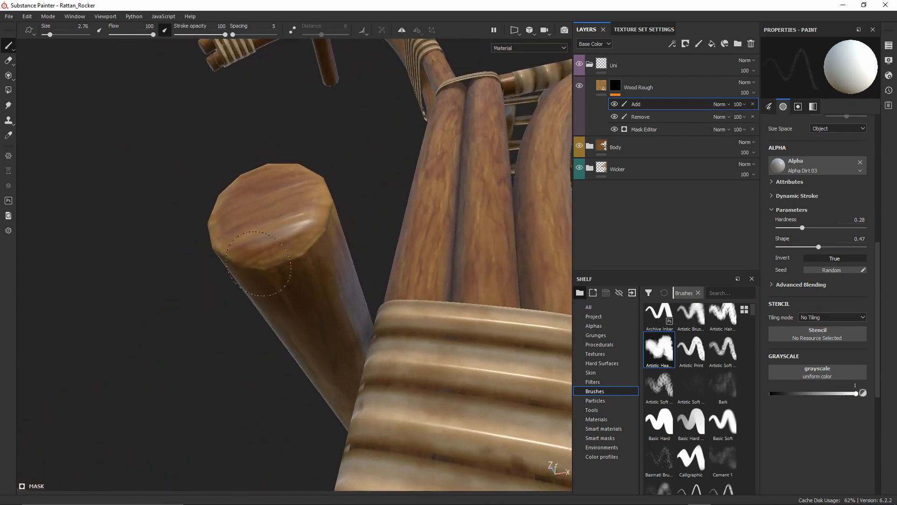
mouse_move(346, 209)
alt+mouse_down()
mouse_move(234, 301)
mouse_move(317, 274)
mouse_move(282, 185)
mouse_move(371, 168)
mouse_move(374, 145)
alt+mouse_up()
Pan down the rocker legs and zoom out to show the seat, backrest and horse head
scroll(293, 181, down, 5)
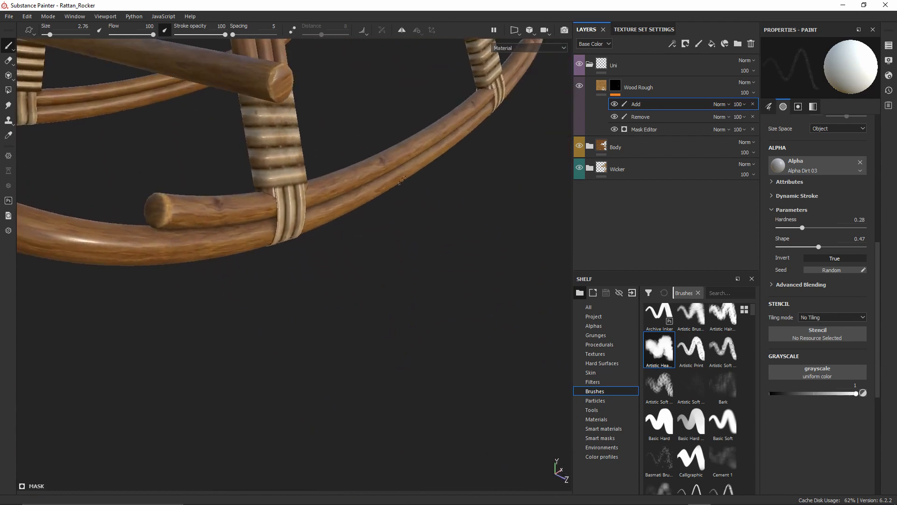
alt+middle_drag(309, 113, 344, 205)
scroll(344, 205, down, 5)
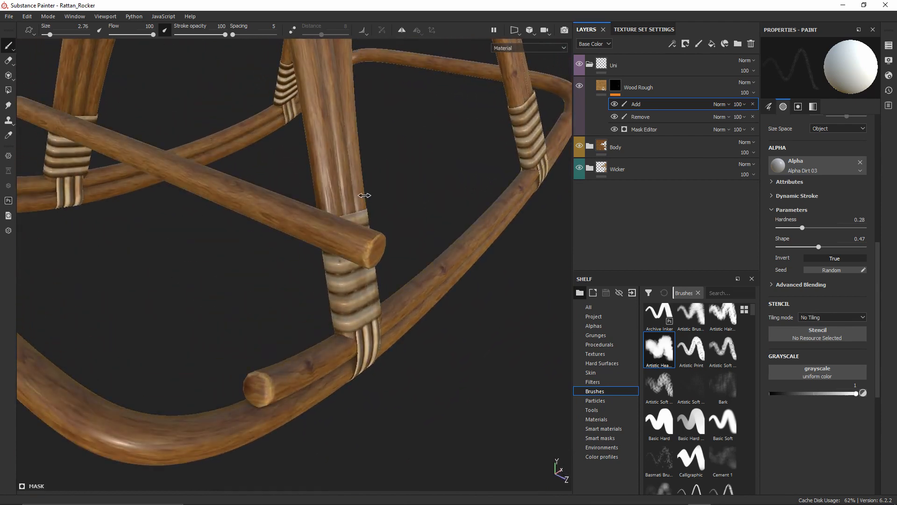
scroll(362, 205, down, 3)
alt+middle_drag(327, 112, 350, 313)
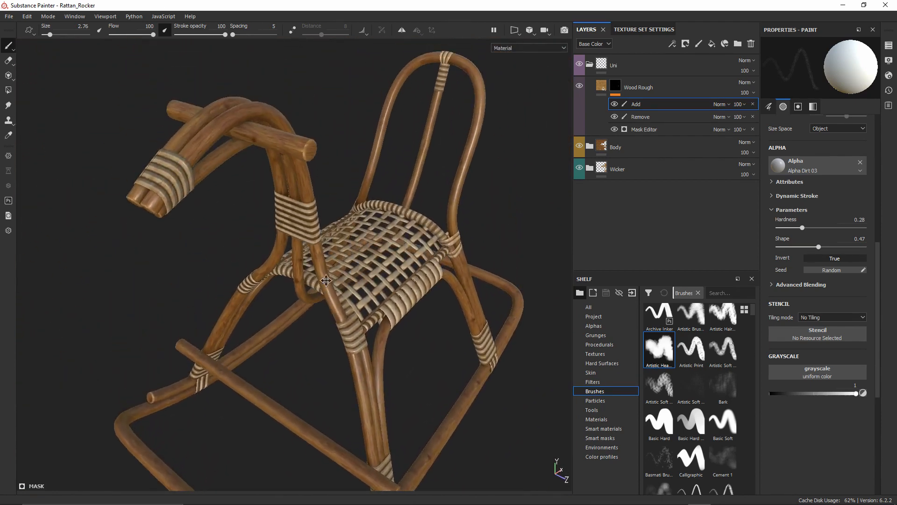
Raise brush hardness for crisper edges and frame the crossbar end near the neck
scroll(335, 142, up, 6)
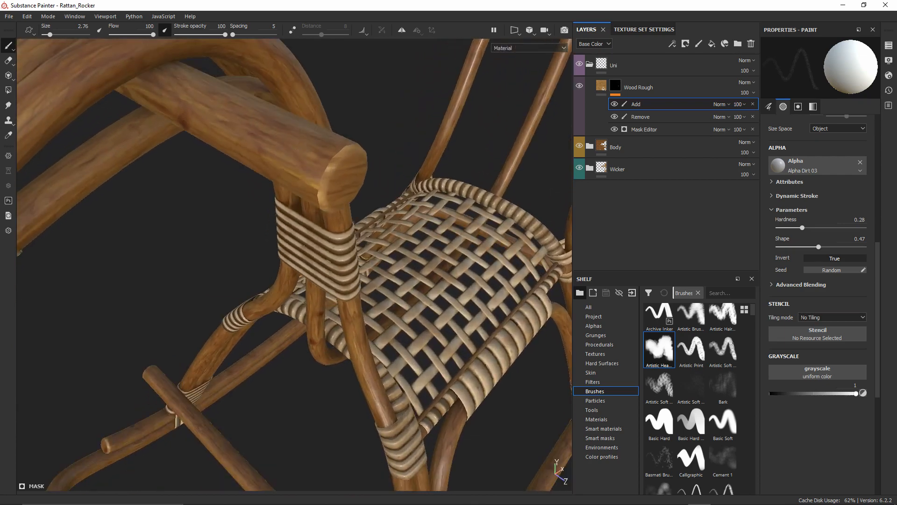
alt+middle_drag(335, 142, 320, 159)
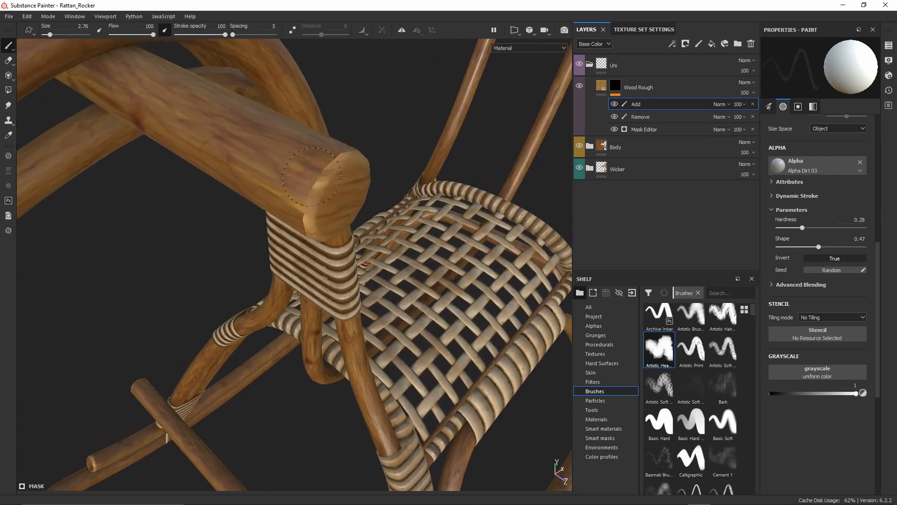
scroll(326, 151, up, 2)
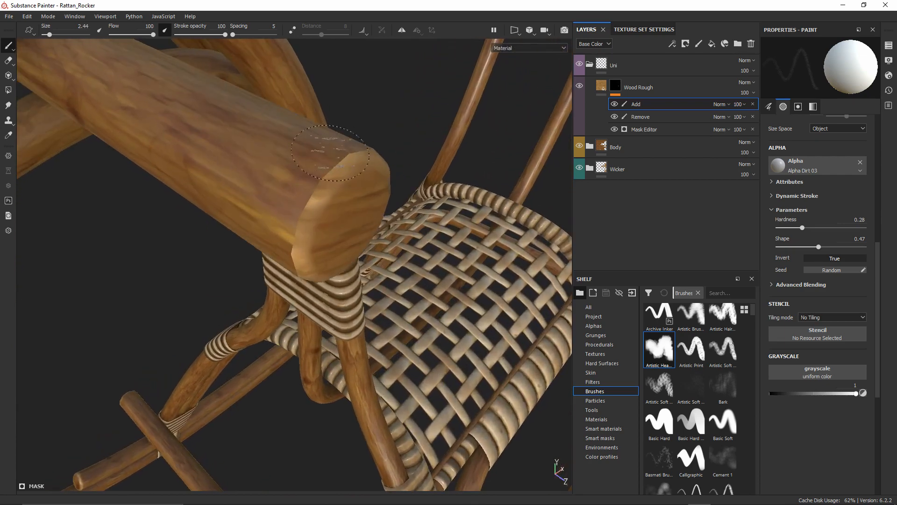
ctrl+right_drag(330, 152, 335, 167)
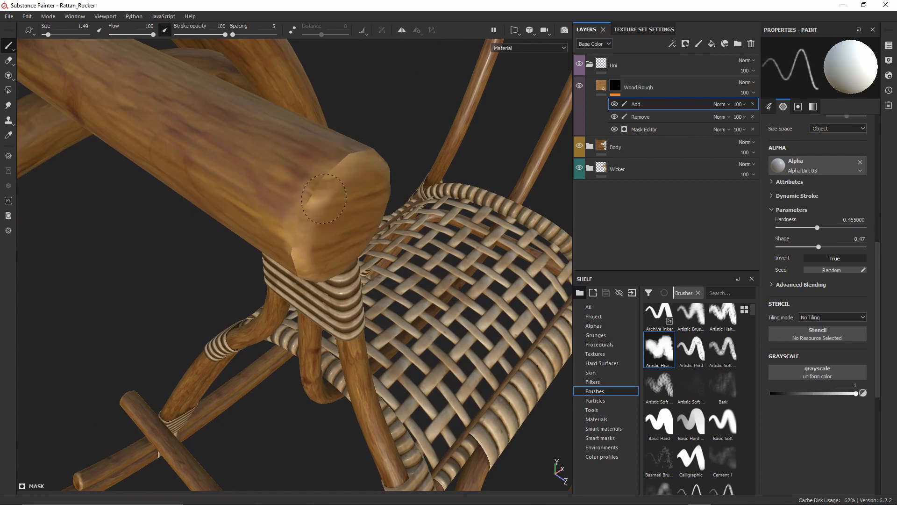
alt+drag(323, 198, 287, 204)
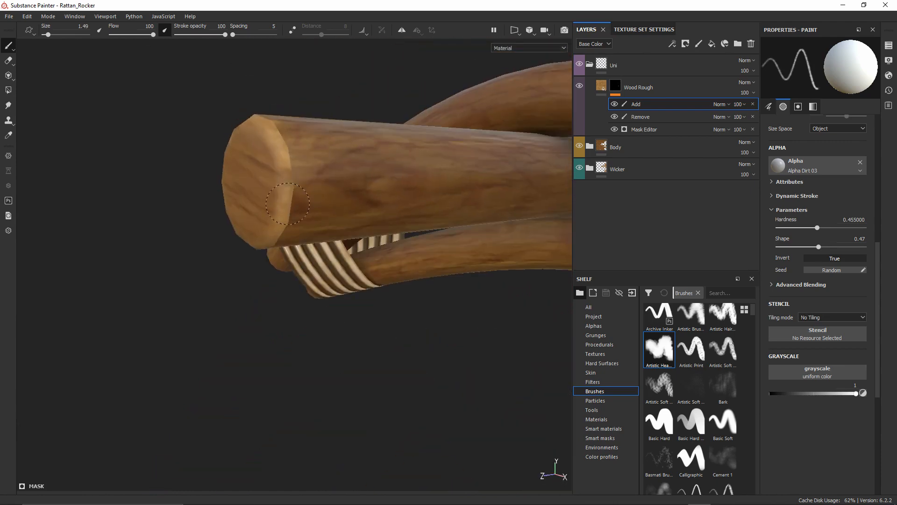
alt+drag(288, 163, 257, 168)
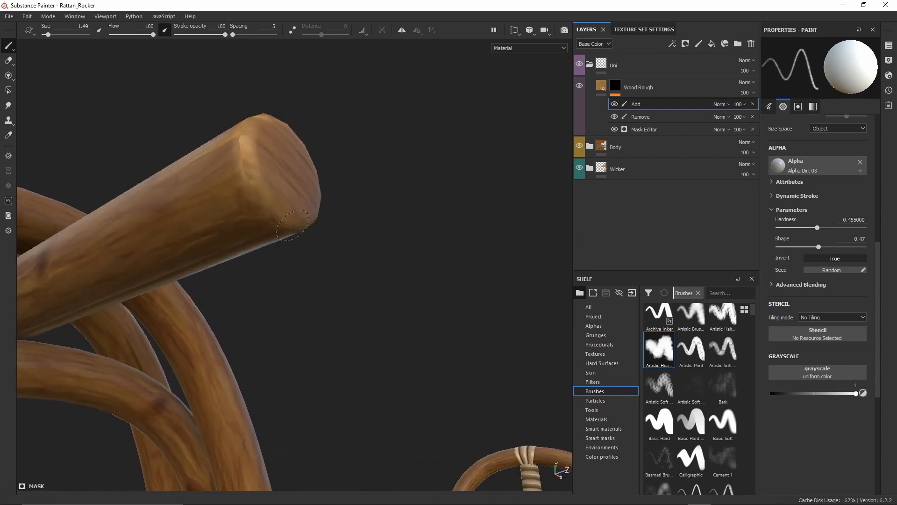
alt+drag(292, 226, 253, 204)
alt+right_drag(253, 204, 292, 154)
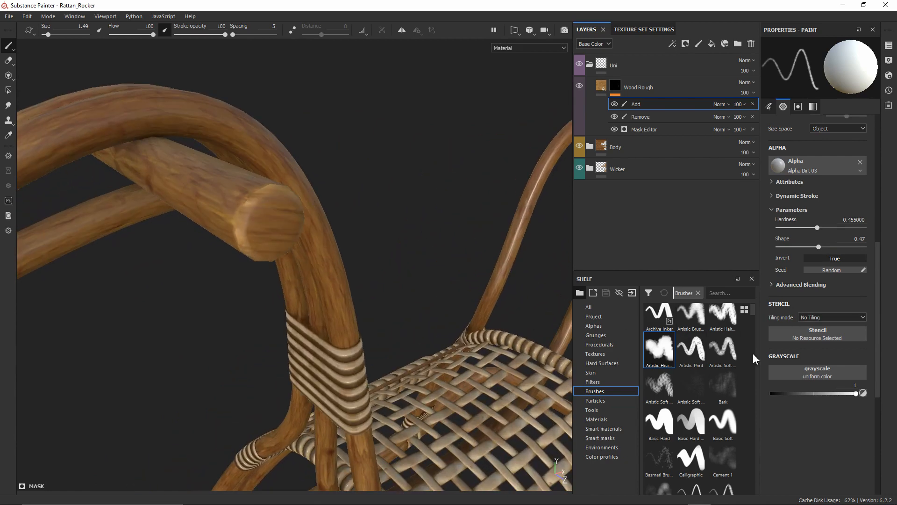
With the mask value at black, work the crossbar end's edge, then raise hardness to 0.585
drag(803, 393, 763, 396)
scroll(269, 213, up, 3)
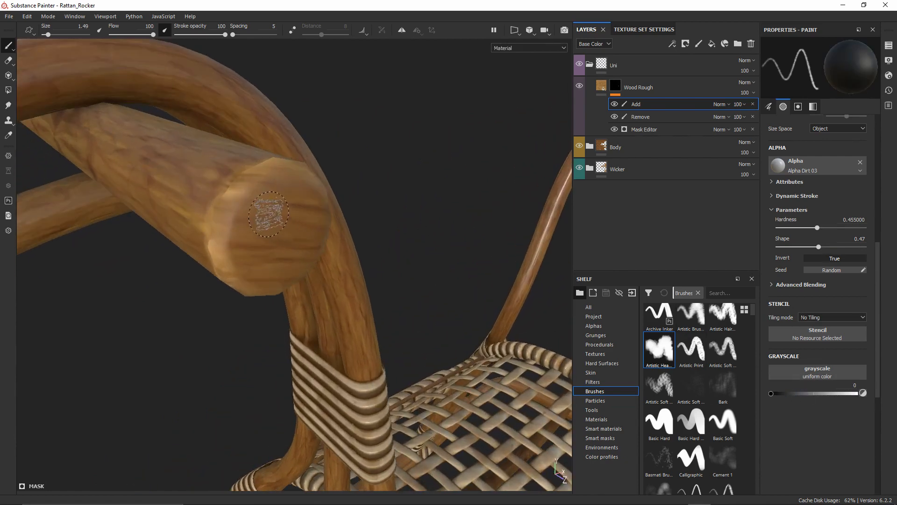
alt+drag(268, 214, 282, 207)
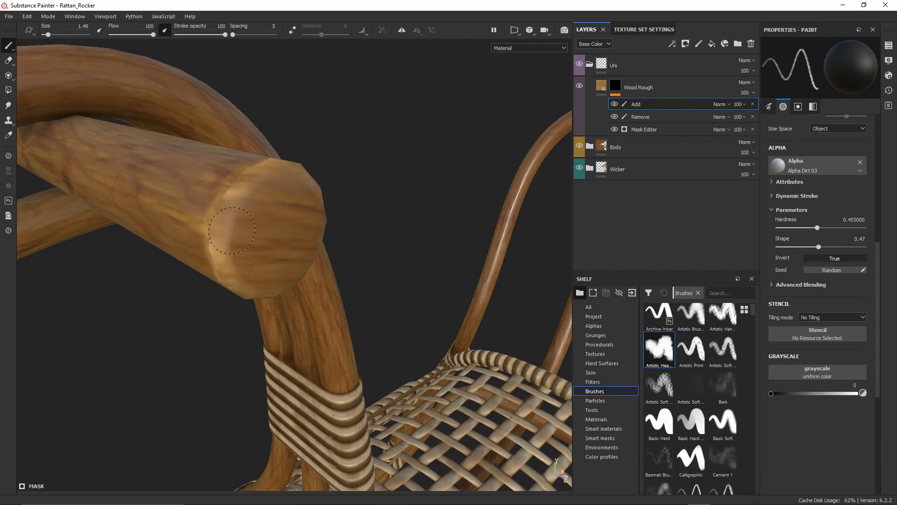
drag(226, 251, 237, 273)
mouse_move(262, 243)
alt+mouse_down()
mouse_move(368, 203)
mouse_move(282, 190)
alt+mouse_up()
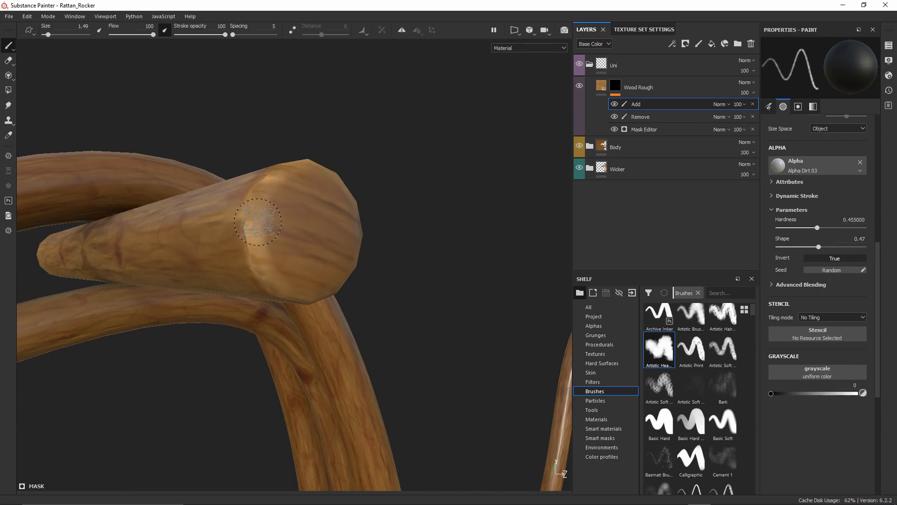
ctrl+right_drag(268, 226, 267, 214)
alt+drag(268, 220, 341, 170)
alt+right_drag(340, 170, 439, 216)
alt+middle_drag(439, 216, 428, 211)
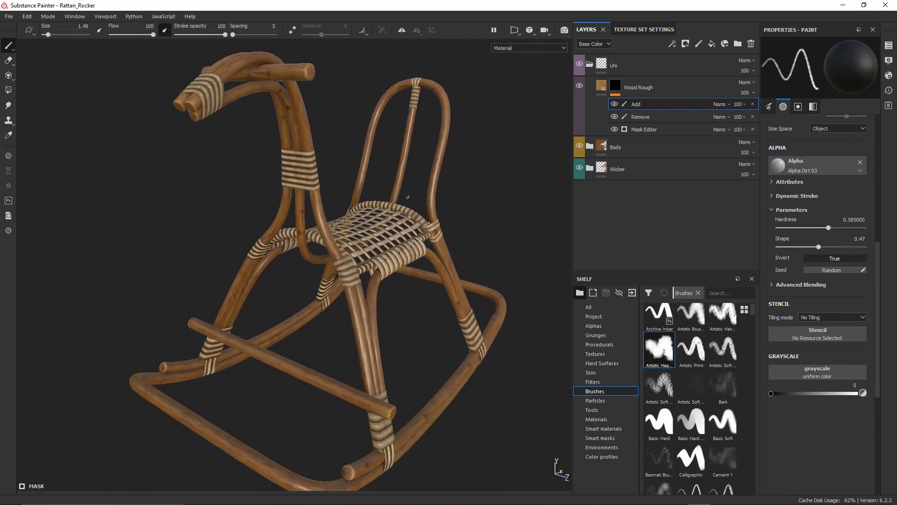
Frame the horse-head handle ends, set the mask value to white and size the brush to 1.01
alt+right_drag(181, 102, 233, 104)
alt+drag(233, 105, 226, 94)
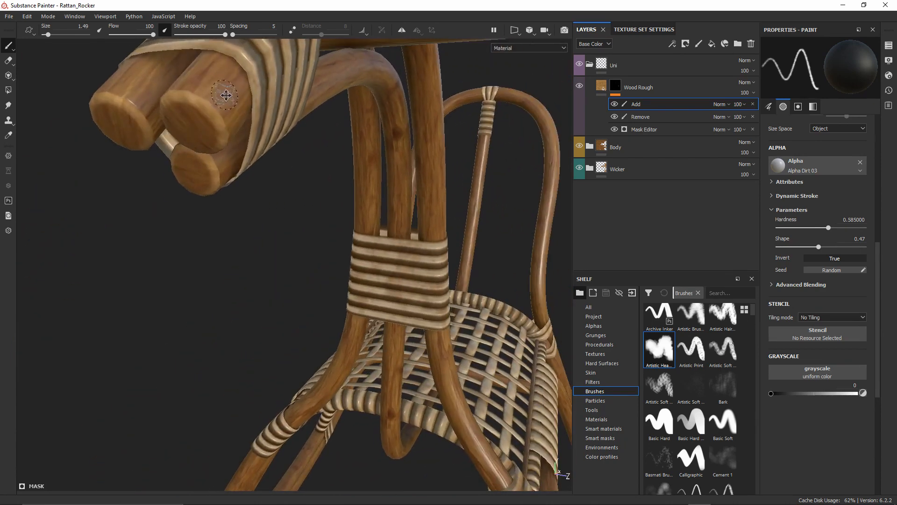
alt+middle_drag(226, 94, 305, 152)
alt+right_drag(305, 152, 327, 154)
drag(823, 394, 864, 364)
alt+right_drag(176, 181, 254, 142)
alt+middle_drag(255, 142, 266, 161)
alt+drag(267, 160, 310, 152)
drag(800, 396, 766, 396)
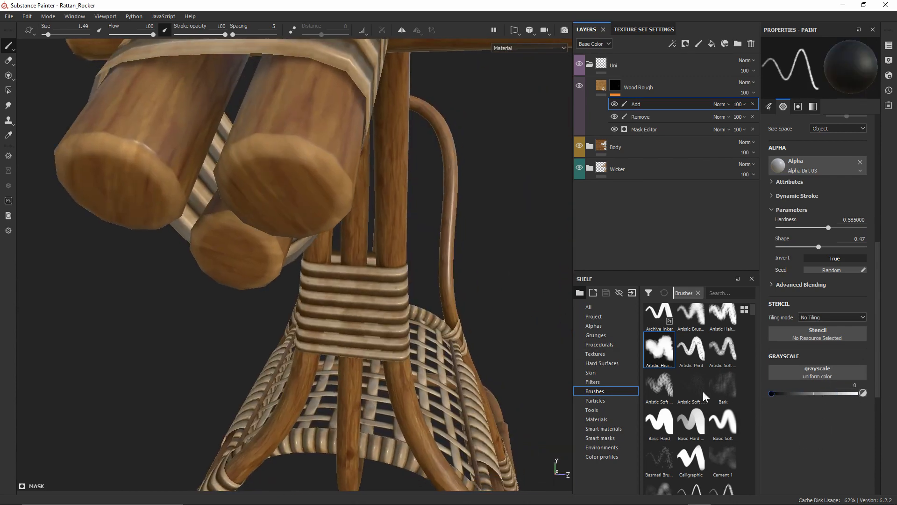
key(x)
alt+drag(290, 141, 295, 162)
alt+right_drag(296, 161, 314, 159)
alt+drag(314, 159, 323, 159)
mouse_move(323, 159)
ctrl+right_down()
mouse_move(320, 152)
mouse_move(332, 151)
ctrl+right_up()
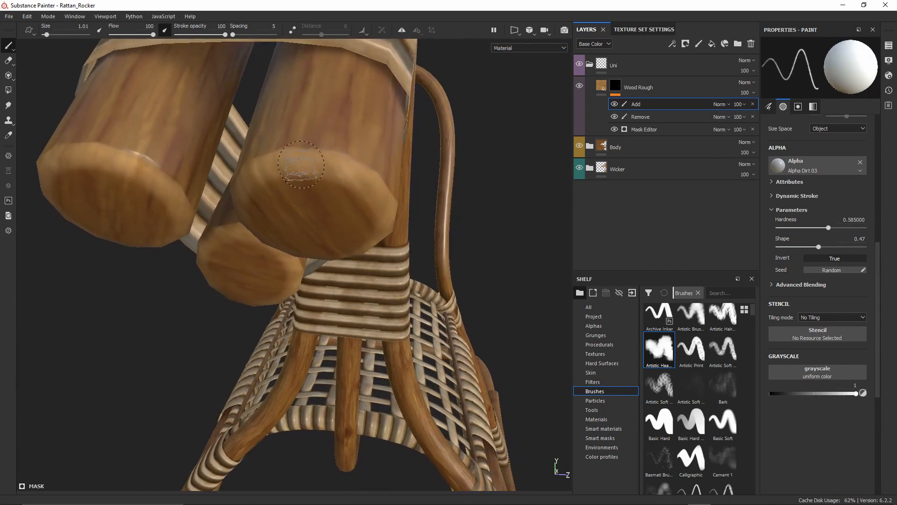
alt+drag(302, 165, 360, 172)
Paint lighter wear along both handle rims, then erase excess wear from the caps in black
drag(233, 189, 279, 217)
alt+drag(280, 220, 328, 237)
mouse_move(265, 201)
mouse_down()
mouse_move(235, 215)
mouse_move(246, 206)
mouse_up()
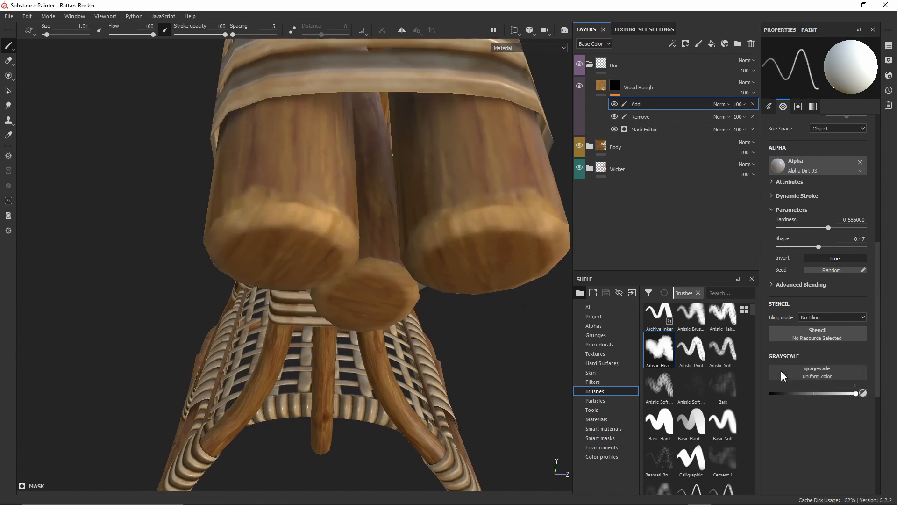
click(771, 393)
drag(331, 257, 248, 229)
mouse_move(314, 272)
alt+mouse_down()
mouse_move(327, 212)
mouse_move(344, 258)
mouse_move(328, 220)
mouse_move(368, 237)
mouse_move(341, 225)
mouse_move(329, 242)
alt+mouse_up()
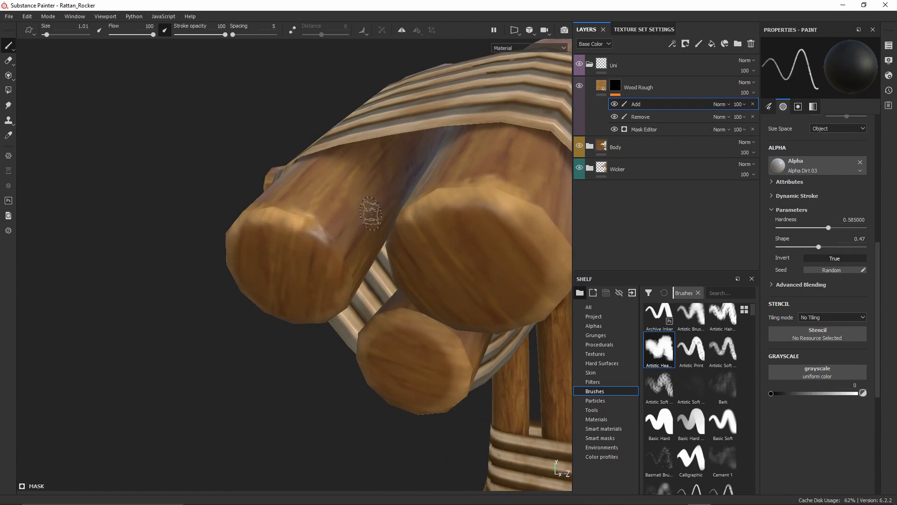
alt+drag(330, 305, 365, 190)
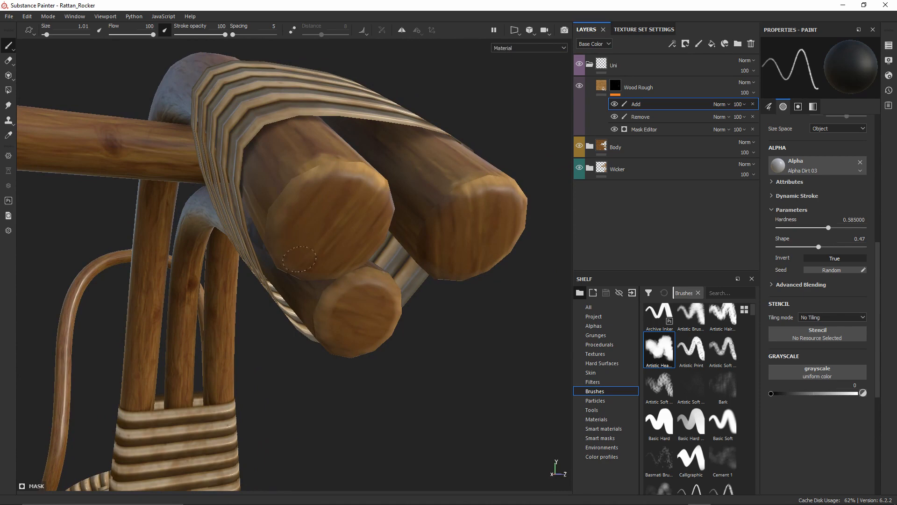
alt+drag(299, 259, 359, 221)
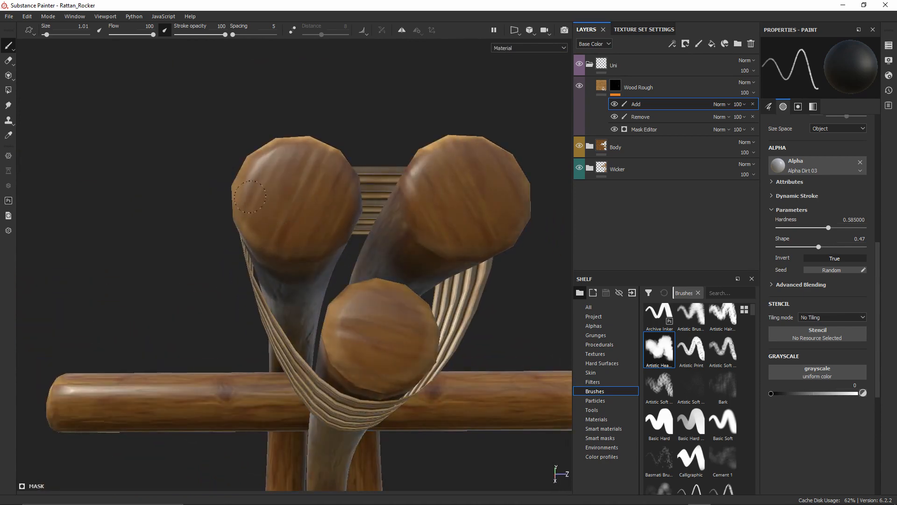
Orbit around the wooden handle and rod ends side-on, then zoom out to a raised full-rocker view
mouse_move(395, 318)
alt+mouse_down()
mouse_move(377, 280)
mouse_move(318, 262)
mouse_move(305, 236)
alt+mouse_up()
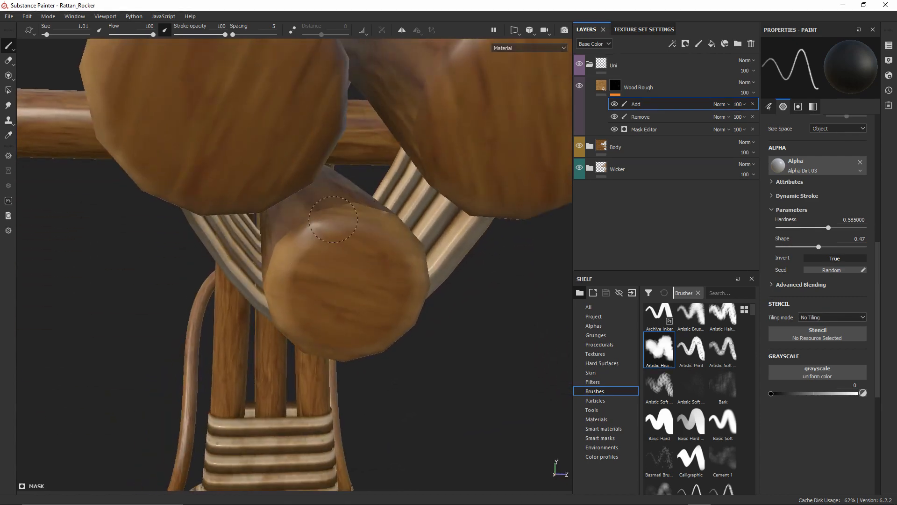
mouse_move(371, 246)
alt+mouse_down()
mouse_move(381, 225)
mouse_move(351, 217)
mouse_move(353, 191)
alt+mouse_up()
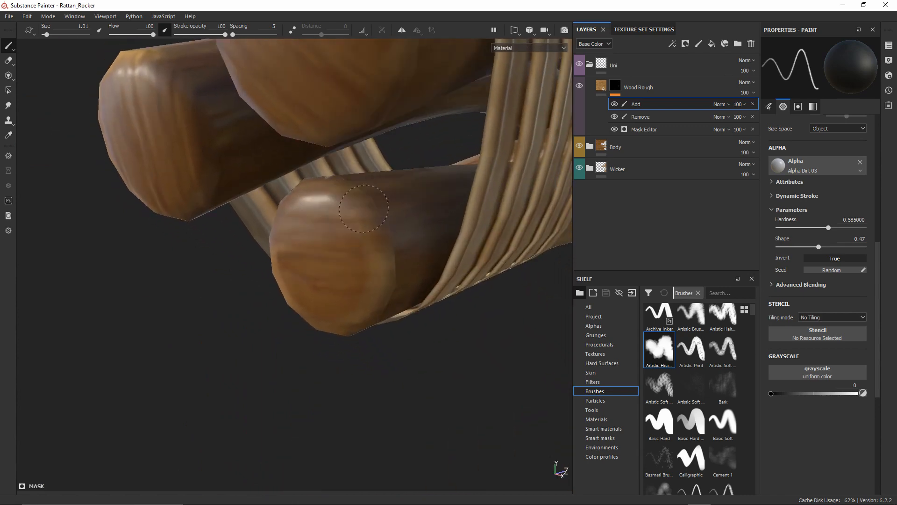
alt+drag(360, 287, 380, 288)
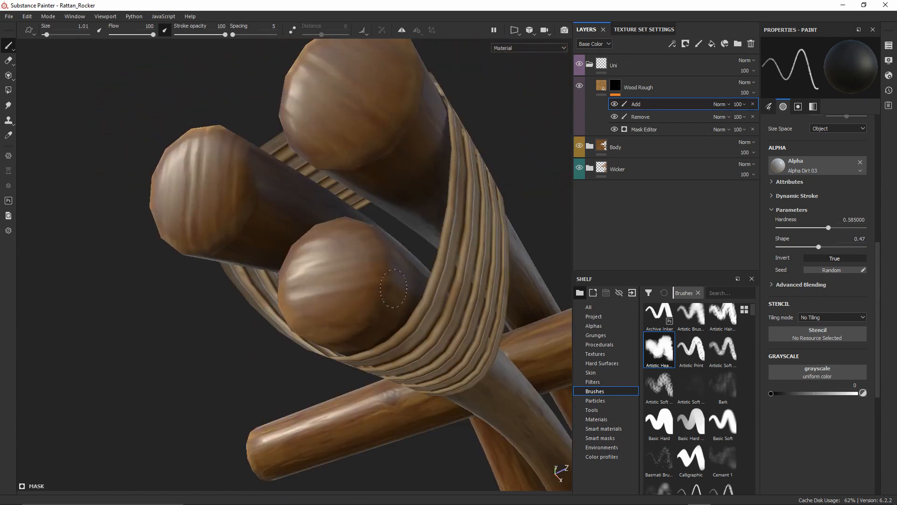
mouse_move(327, 333)
alt+mouse_down()
mouse_move(472, 320)
mouse_move(436, 327)
alt+mouse_up()
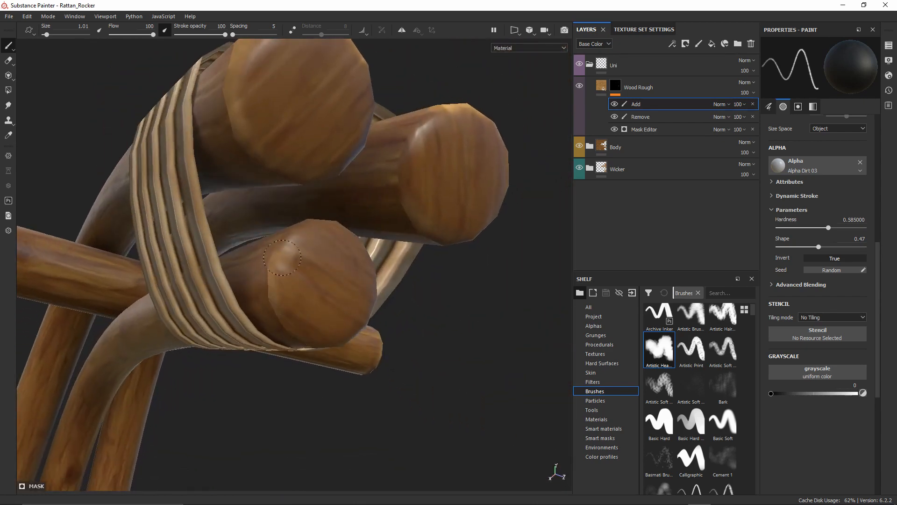
mouse_move(299, 272)
alt+mouse_down()
mouse_move(315, 280)
mouse_move(330, 260)
mouse_move(324, 229)
mouse_move(348, 263)
mouse_move(300, 187)
mouse_move(355, 217)
alt+mouse_up()
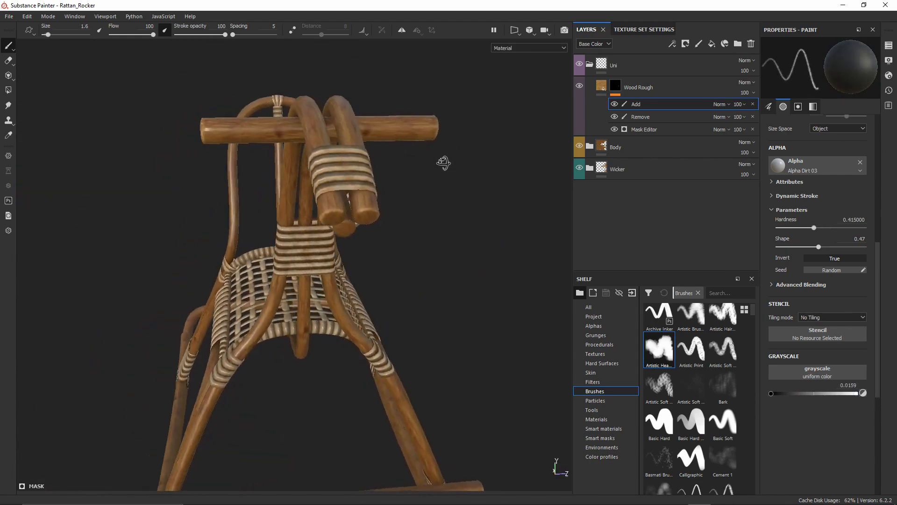
alt+drag(443, 163, 361, 204)
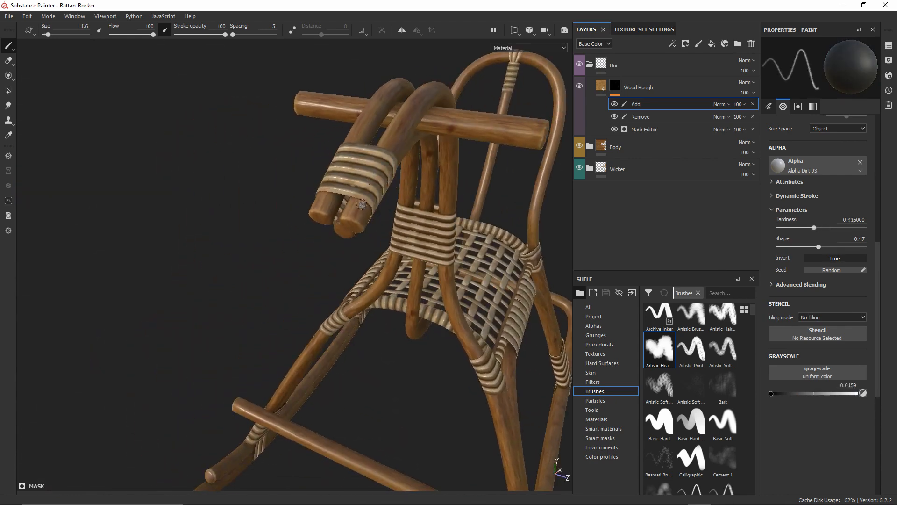
alt+middle_drag(469, 258, 383, 236)
alt+right_drag(383, 236, 399, 90)
alt+middle_drag(485, 173, 472, 168)
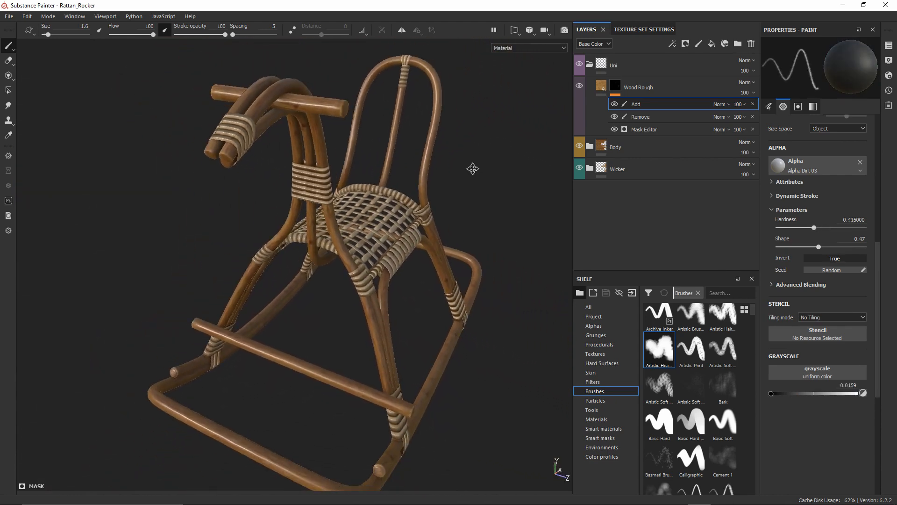
alt+drag(472, 168, 433, 162)
Add a paint layer named 'Screws' below Uni and show the shelf's Tools
shift+right_drag(478, 195, 490, 187)
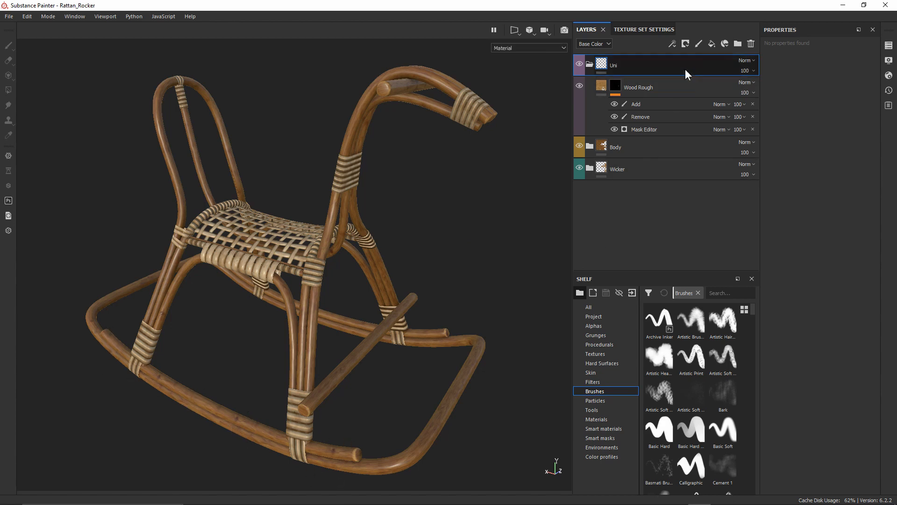
click(697, 45)
drag(638, 71, 640, 95)
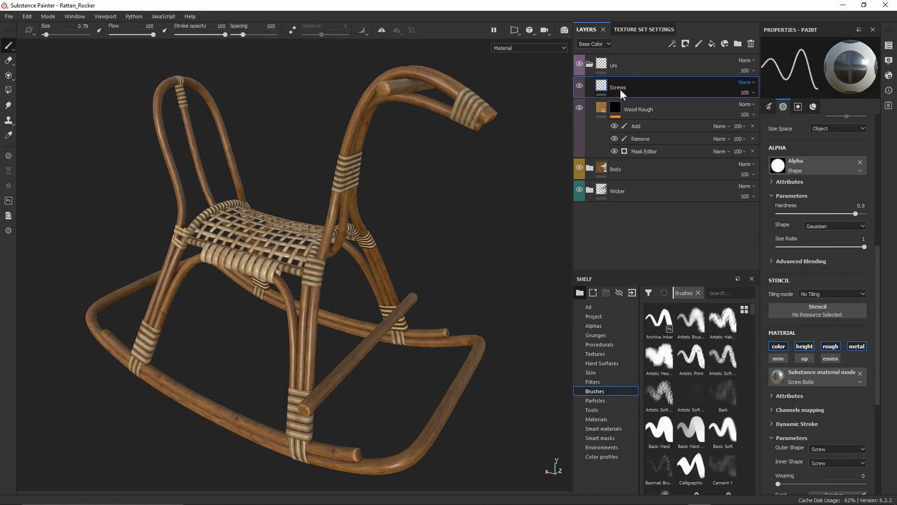
mouse_move(467, 275)
alt+mouse_down()
mouse_move(468, 262)
mouse_move(471, 270)
alt+mouse_up()
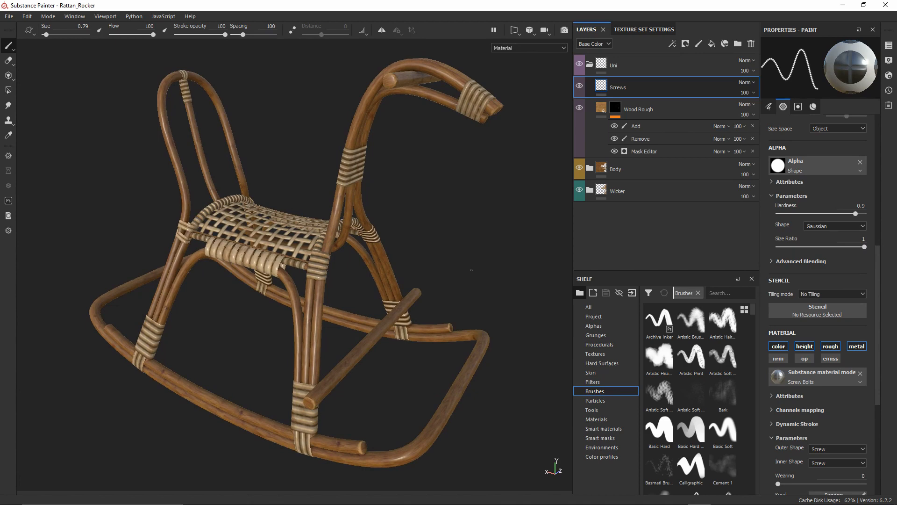
click(594, 410)
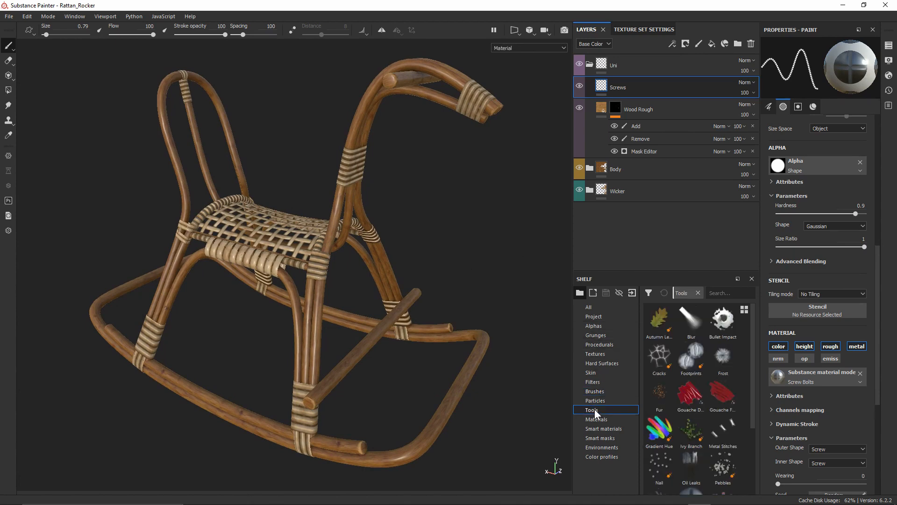
Select the Screw Bolt tool and frame the peg end of the rocker runner
drag(750, 358, 755, 413)
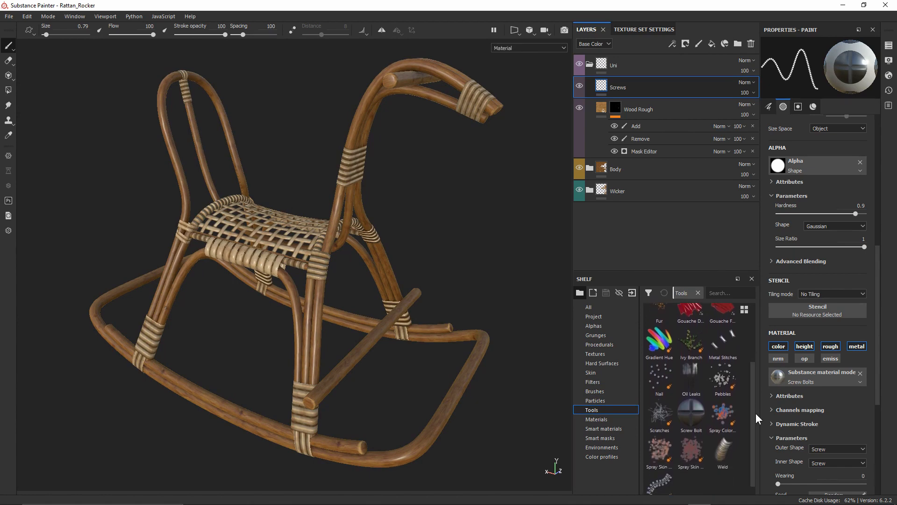
click(690, 411)
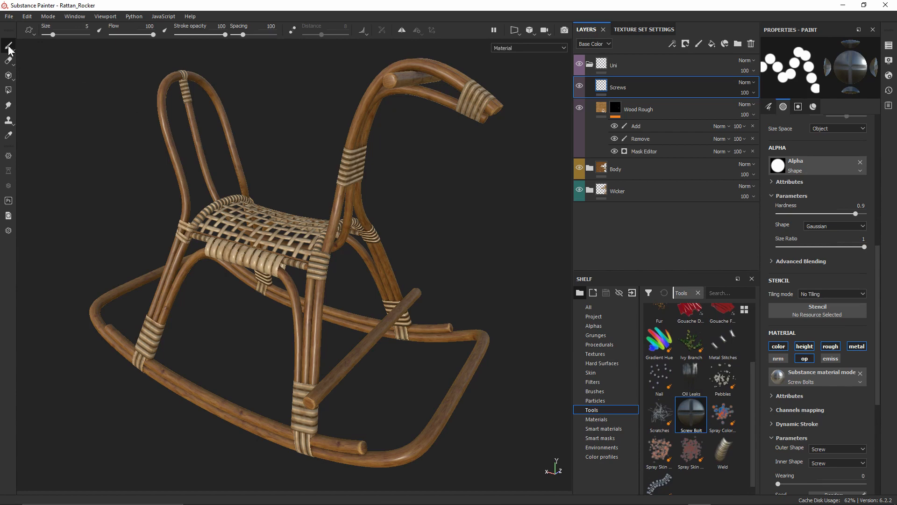
alt+middle_drag(385, 391, 386, 232)
alt+right_drag(386, 231, 382, 427)
alt+drag(372, 350, 343, 261)
alt+middle_drag(344, 262, 315, 187)
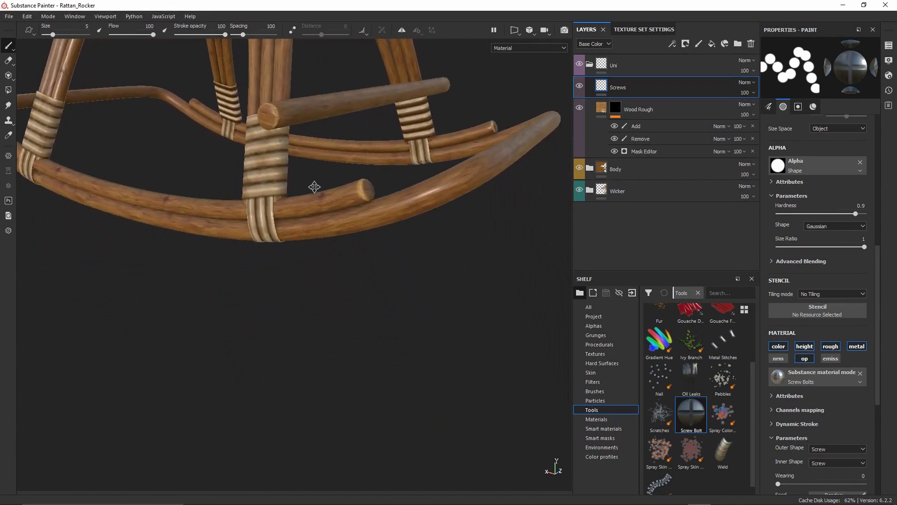
alt+right_drag(315, 186, 346, 434)
mouse_move(348, 288)
alt+mouse_down()
mouse_move(320, 345)
mouse_move(309, 282)
mouse_move(356, 176)
mouse_move(284, 239)
mouse_move(327, 236)
alt+mouse_up()
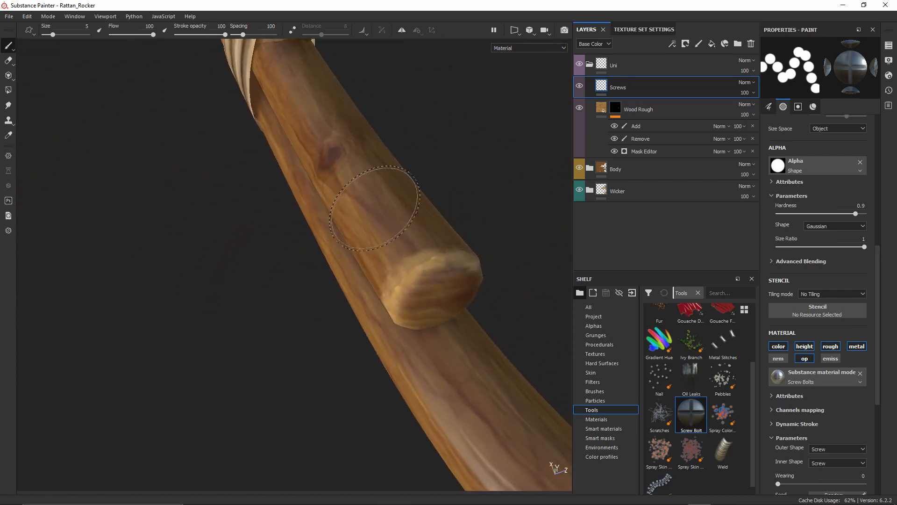
ctrl+right_drag(403, 204, 379, 205)
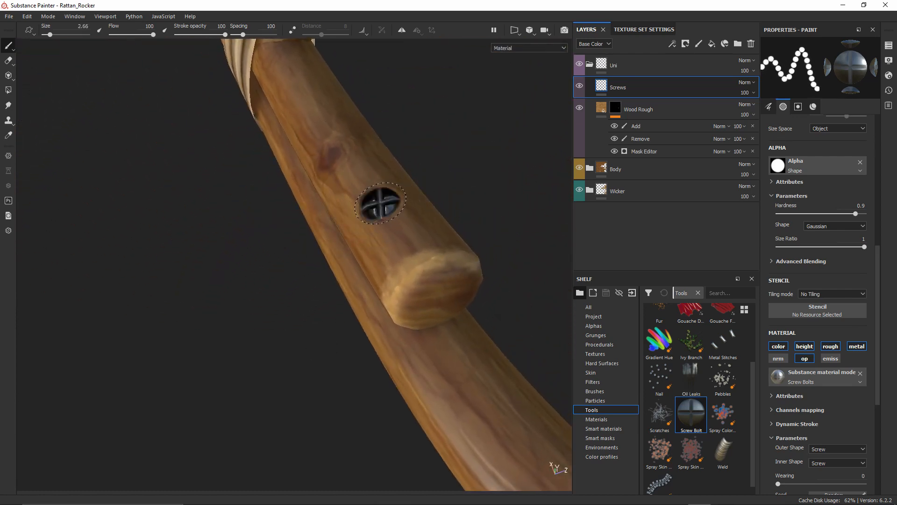
alt+drag(323, 218, 485, 145)
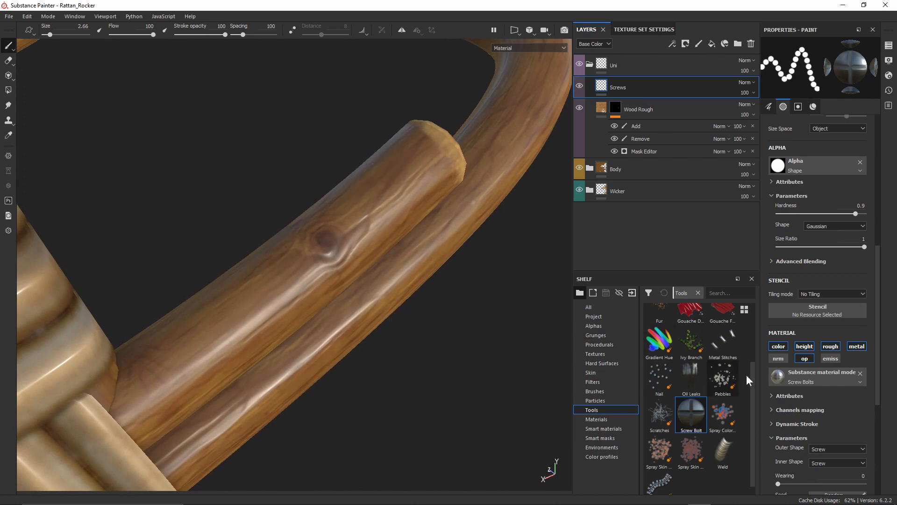
Disable the opacity channel and stamp two test screws near the rod end
click(804, 359)
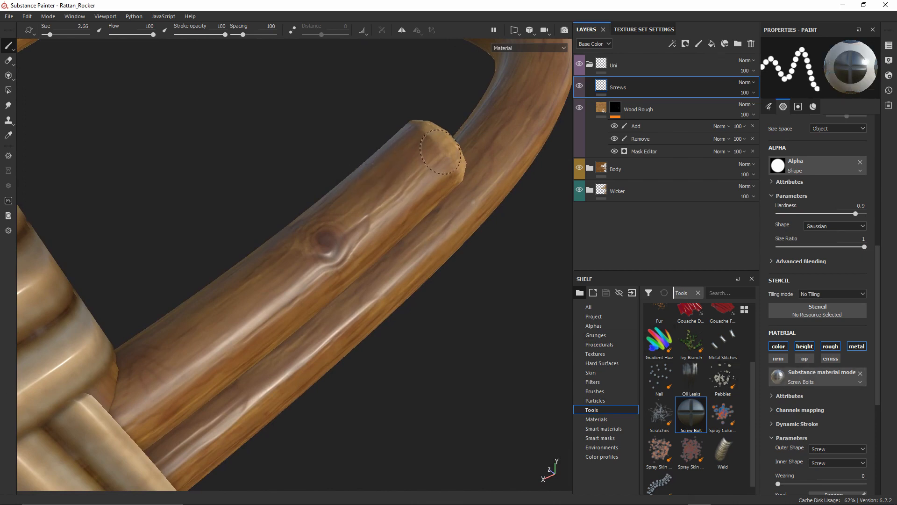
alt+drag(441, 152, 393, 157)
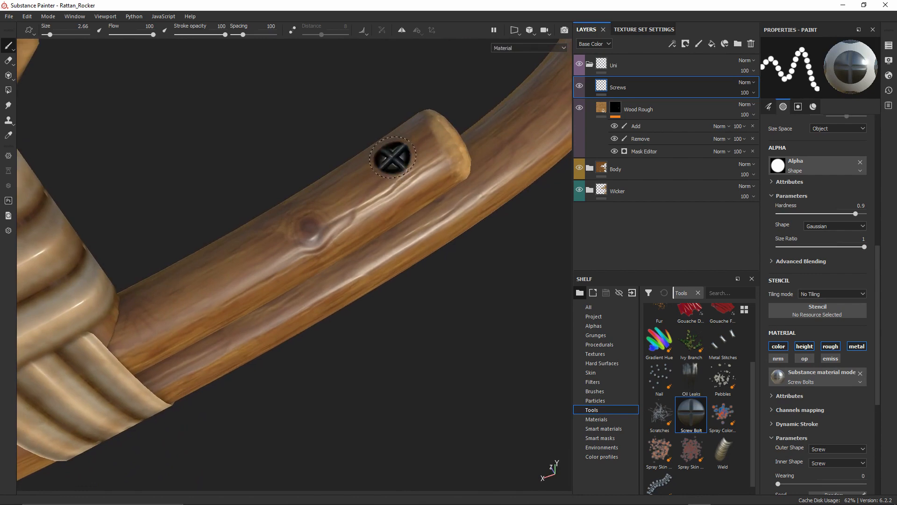
click(392, 158)
click(275, 233)
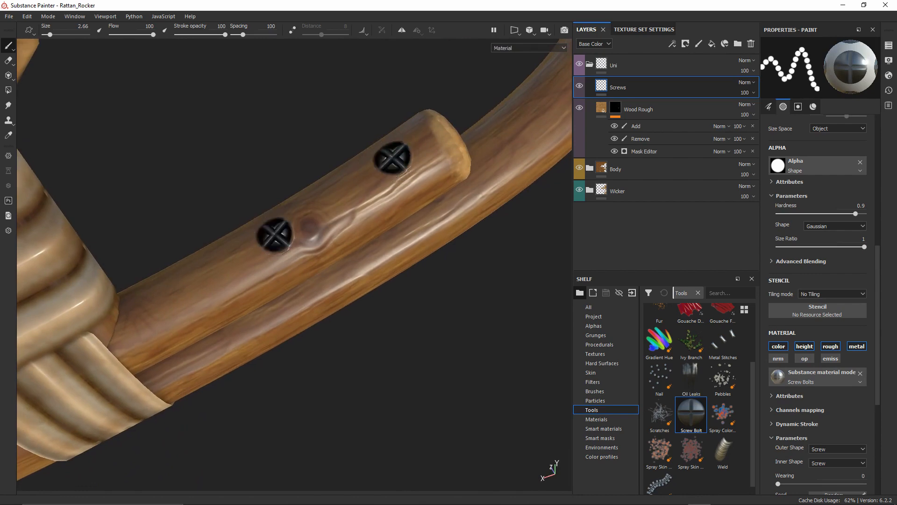
Inspect the two stamped screws up close, then undo them
alt+drag(275, 233, 244, 279)
scroll(244, 278, down, 5)
alt+drag(422, 230, 560, 92)
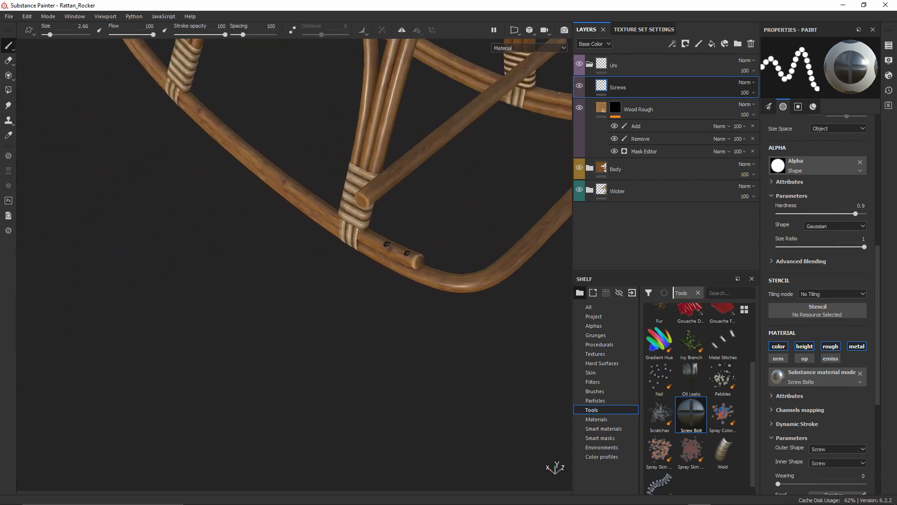
alt+right_drag(437, 260, 431, 201)
alt+middle_drag(432, 201, 407, 142)
alt+right_drag(406, 142, 401, 251)
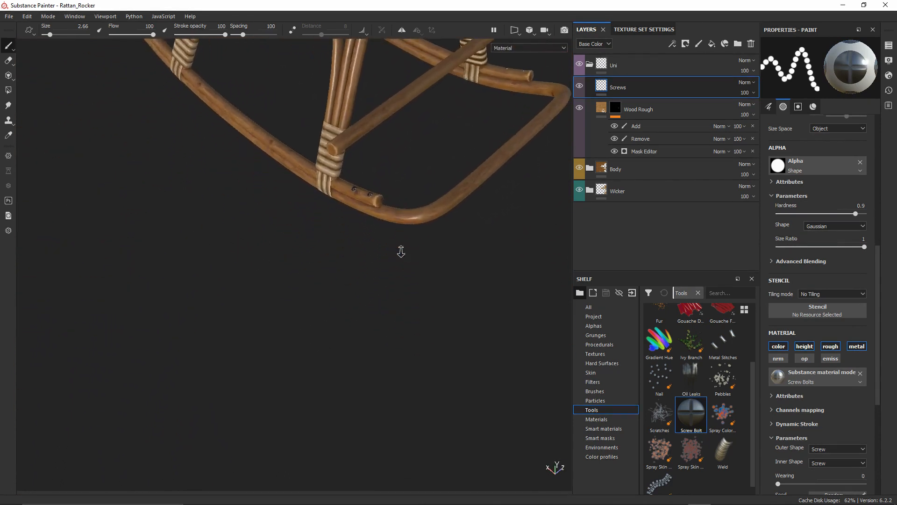
alt+middle_drag(400, 252, 369, 251)
alt+right_drag(369, 252, 366, 293)
alt+middle_drag(374, 163, 351, 229)
alt+right_drag(351, 229, 356, 324)
alt+middle_drag(360, 248, 335, 187)
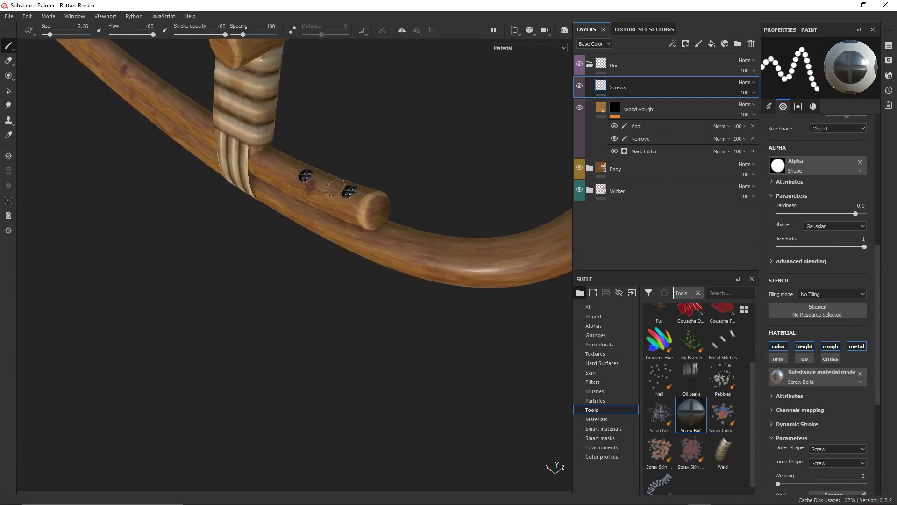
alt+right_drag(335, 187, 368, 248)
alt+middle_drag(357, 184, 361, 213)
key(ctrl+z)
key(ctrl+z)
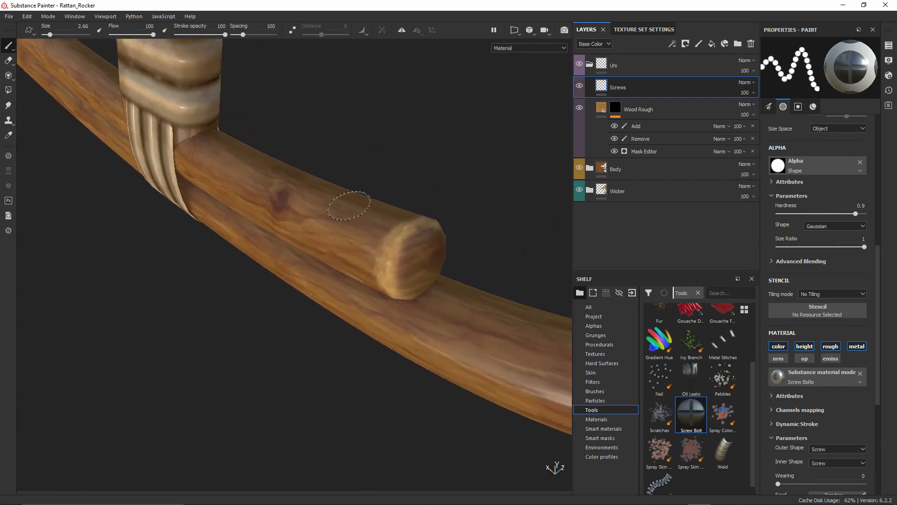
Keep the outer shape as Screw and set the inner shape to Bolt
scroll(802, 330, down, 5)
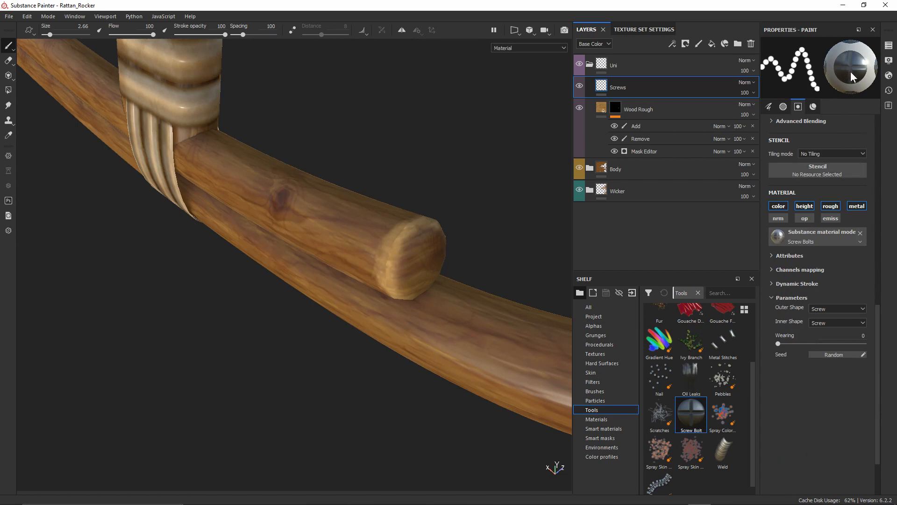
click(820, 310)
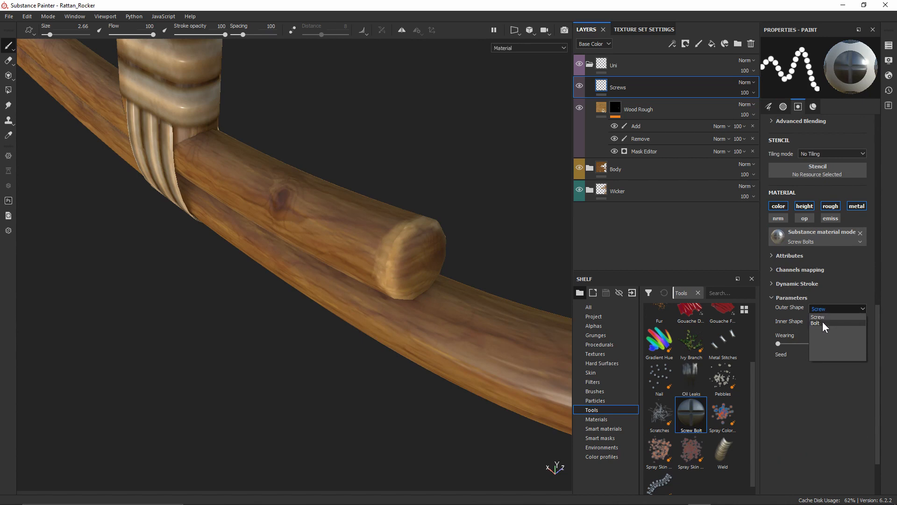
click(822, 322)
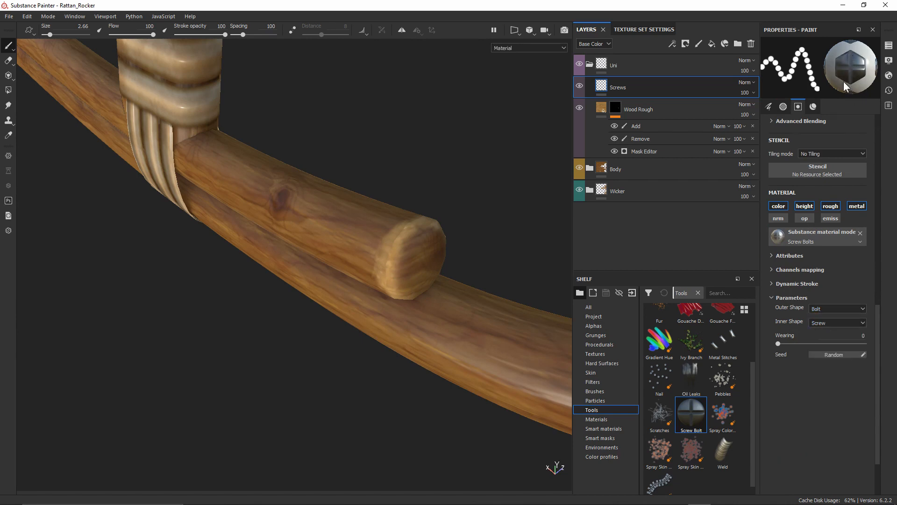
click(840, 306)
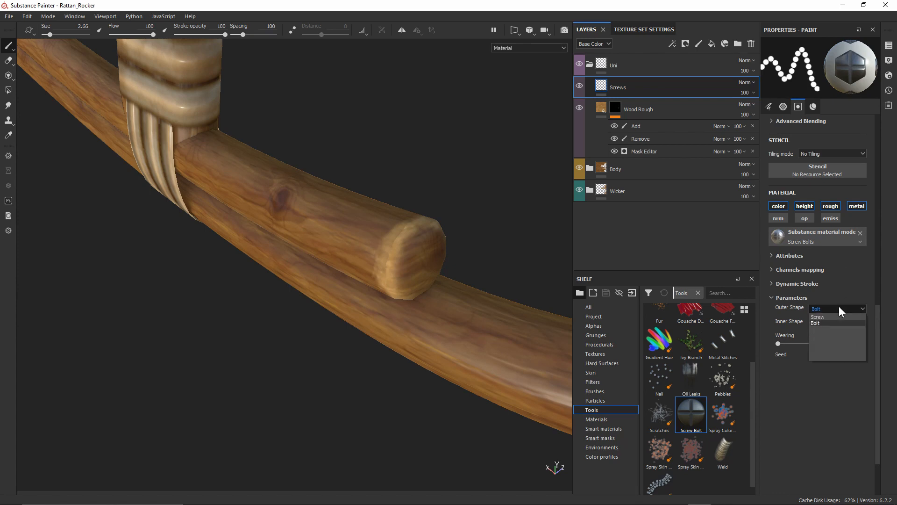
click(837, 315)
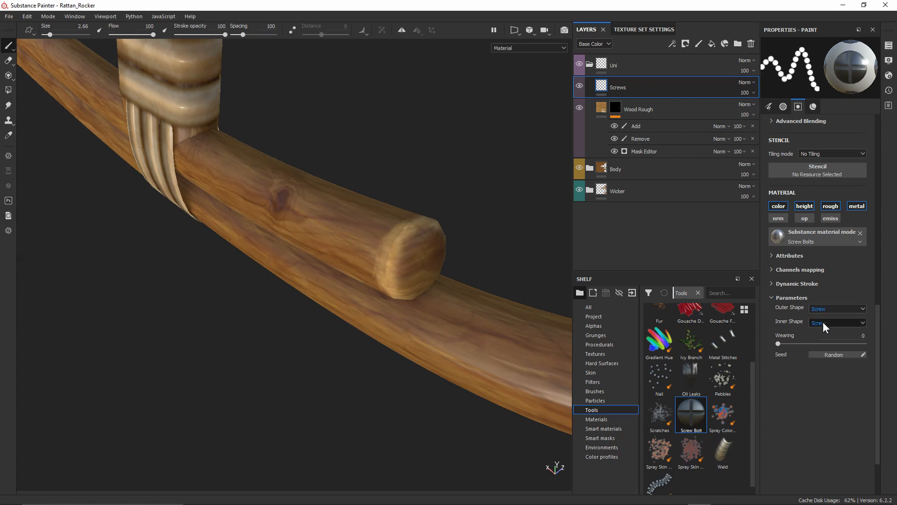
click(822, 322)
click(823, 334)
Shrink the stamp to about 1.33 and stamp a test bolt on the wooden rod
mouse_move(454, 183)
alt+mouse_down()
mouse_move(394, 234)
mouse_move(362, 197)
alt+mouse_up()
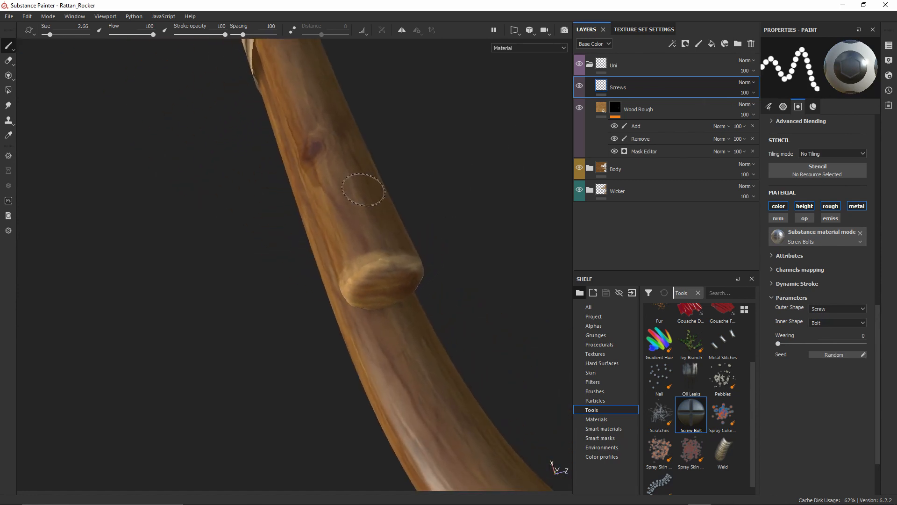
mouse_move(363, 210)
ctrl+right_down()
mouse_move(344, 211)
mouse_move(361, 210)
ctrl+right_up()
mouse_move(363, 206)
alt+mouse_down()
mouse_move(363, 231)
mouse_move(321, 224)
mouse_move(321, 213)
alt+mouse_up()
alt+drag(332, 249, 327, 212)
click(340, 252)
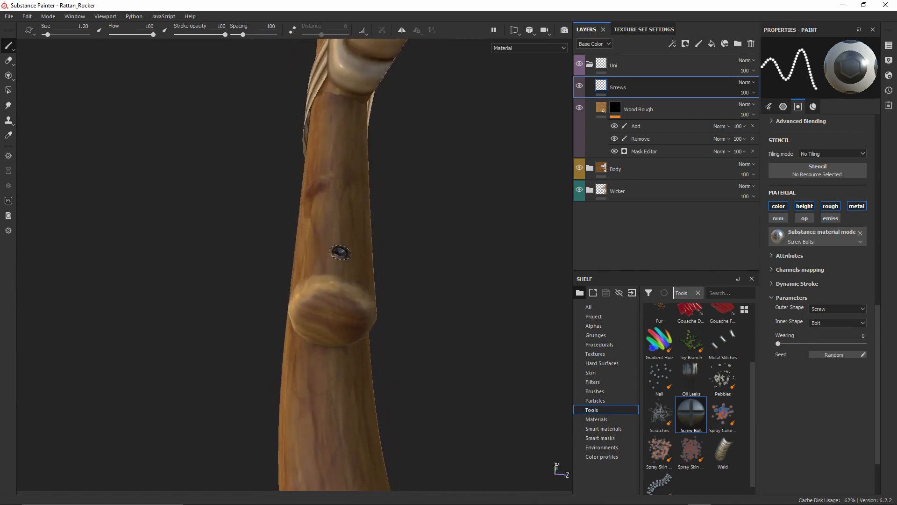
alt+drag(333, 246, 390, 220)
alt+right_drag(390, 220, 407, 225)
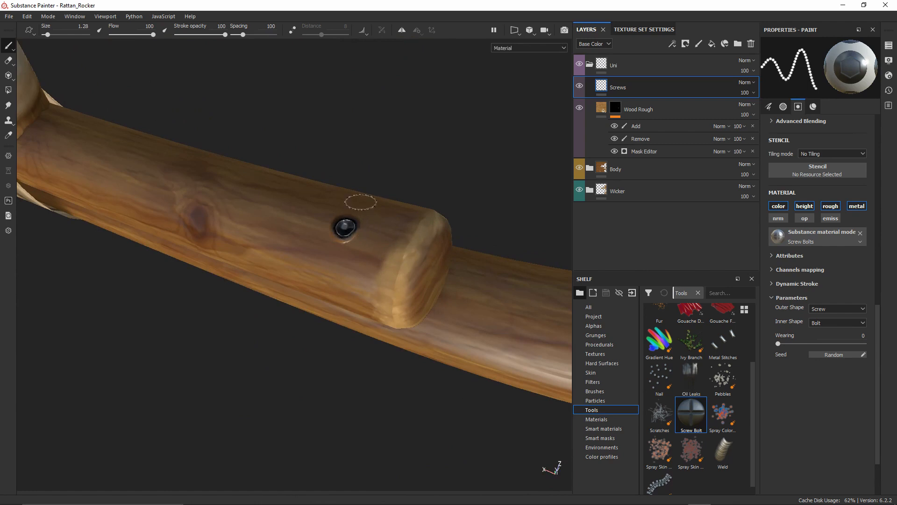
Switch the inner shape to Screw and pull back to a low side view of the rocker
click(832, 317)
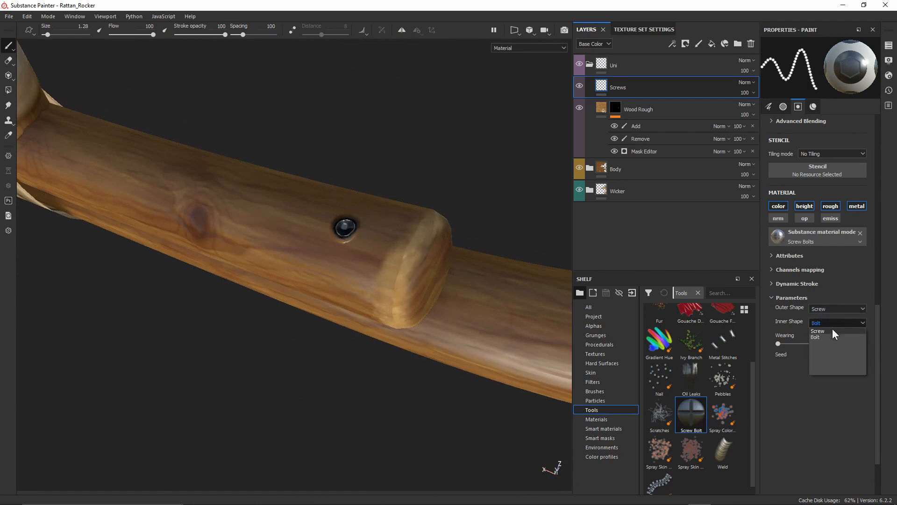
click(831, 330)
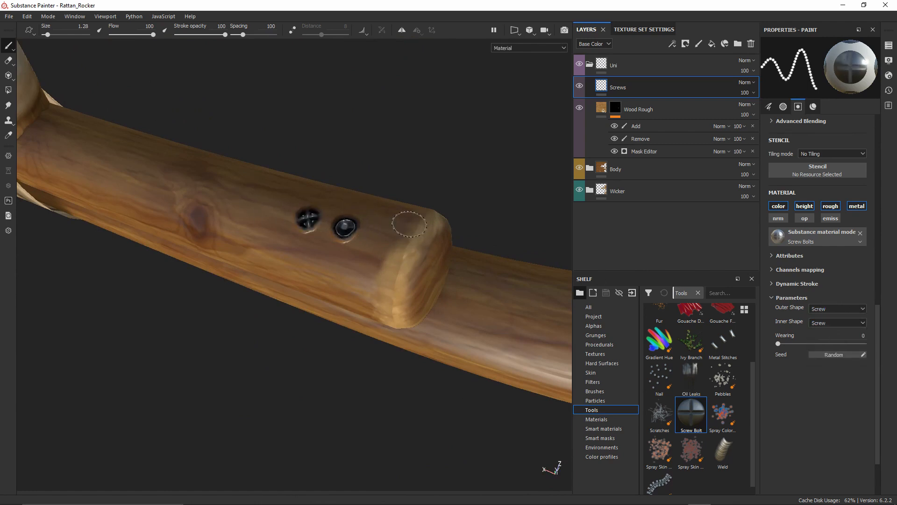
alt+drag(409, 223, 437, 189)
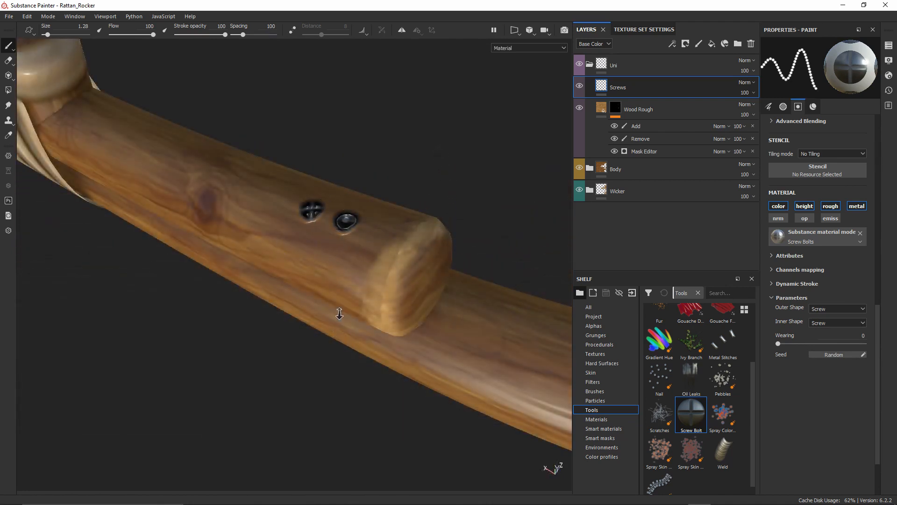
alt+right_drag(339, 314, 351, 100)
alt+drag(351, 100, 432, 199)
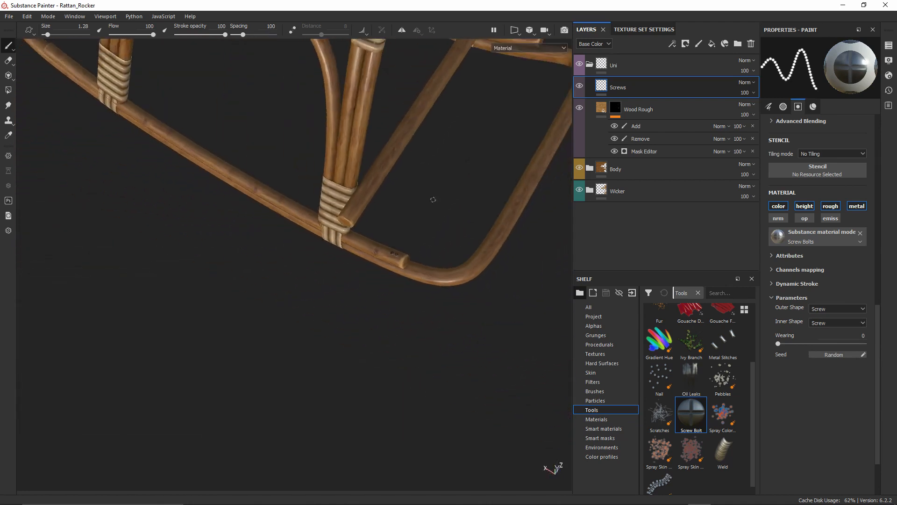
alt+right_drag(433, 199, 423, 178)
alt+middle_drag(440, 220, 434, 288)
alt+drag(435, 288, 411, 275)
alt+middle_drag(411, 275, 388, 192)
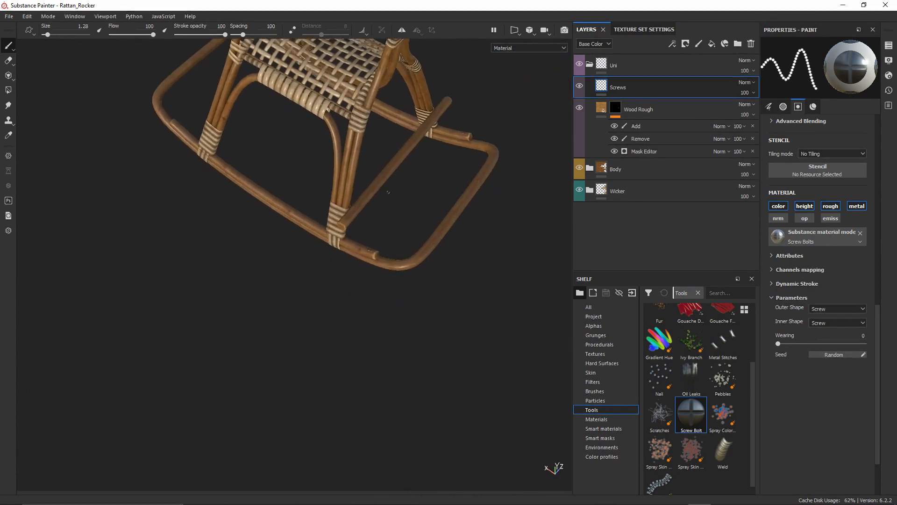
Close in on the rail-end screws and undo the last stamped screw
scroll(388, 192, up, 10)
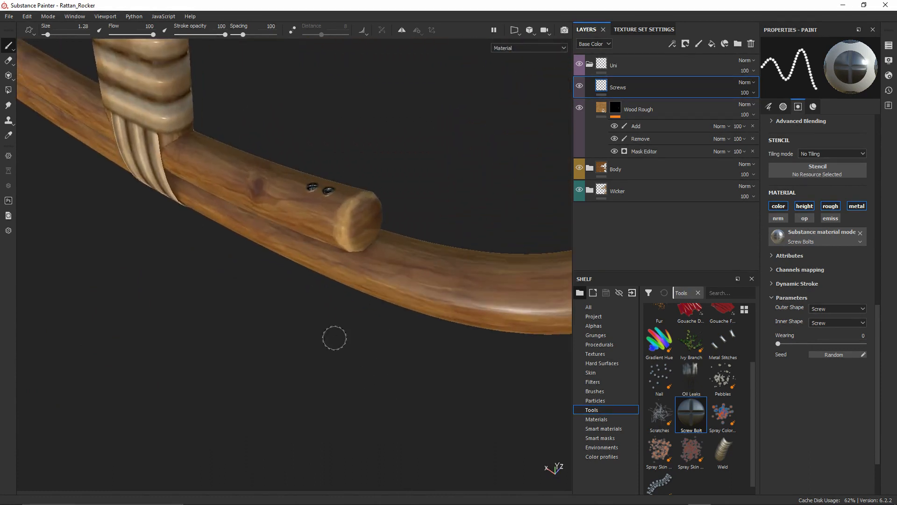
alt+middle_drag(303, 120, 335, 155)
scroll(334, 154, up, 3)
alt+drag(366, 174, 380, 295)
alt+middle_drag(374, 220, 349, 273)
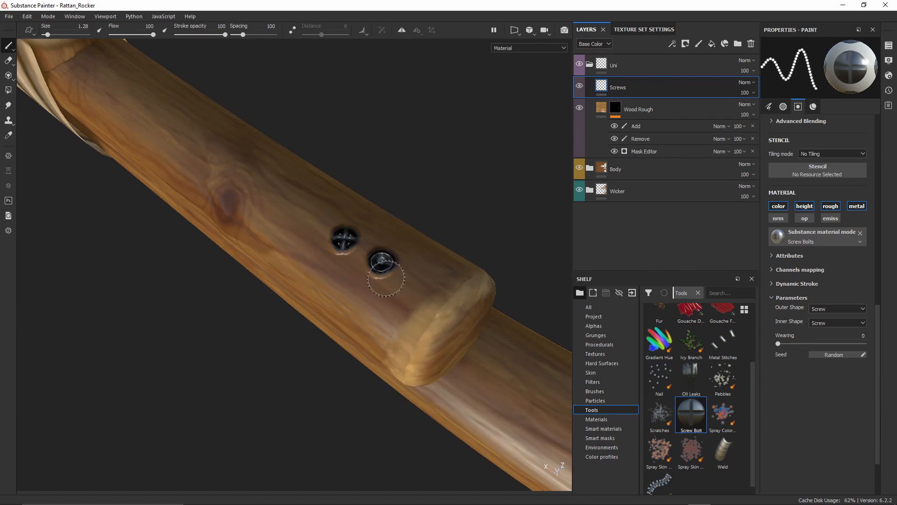
key(ctrl+z)
Set the inner shape to Bolt with Wearing 1, test a bolt on the rail end, then undo it
click(813, 322)
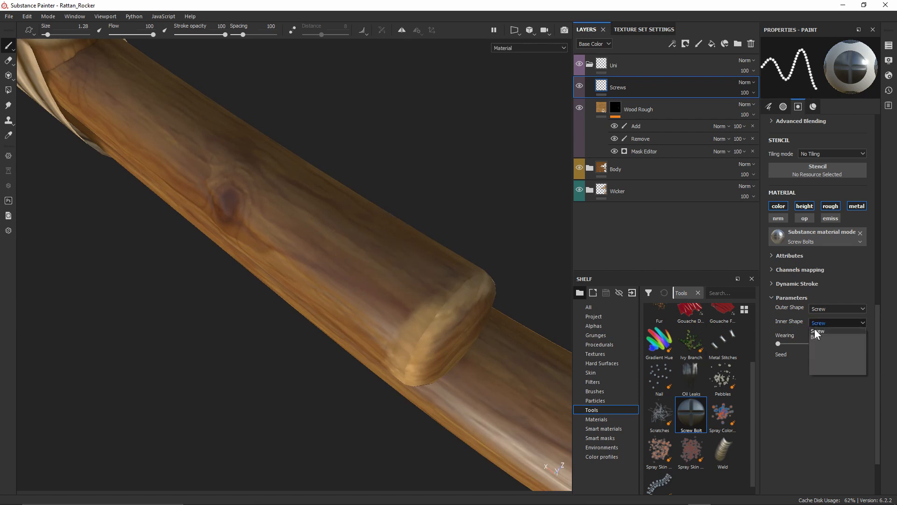
click(817, 335)
drag(777, 344, 787, 344)
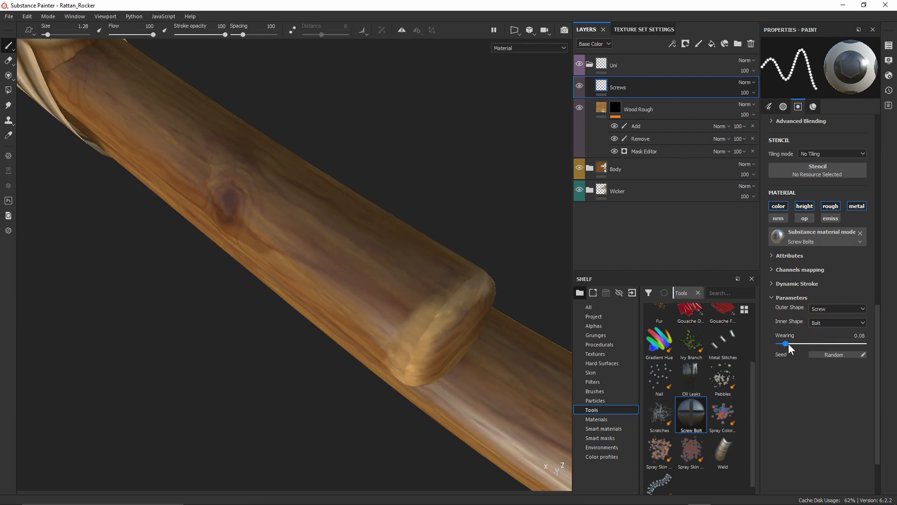
drag(851, 343, 874, 343)
click(376, 264)
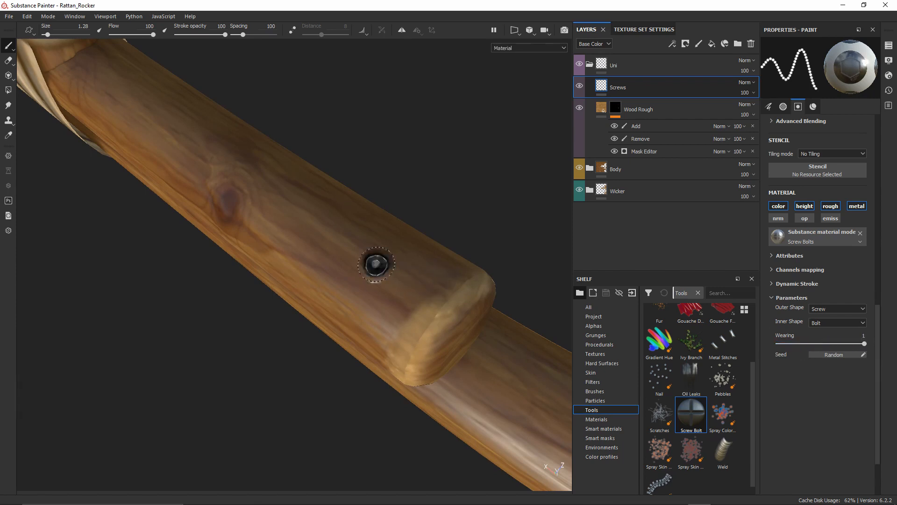
alt+drag(413, 294, 400, 276)
key(ctrl+z)
Enlarge the brush to 7.25, test a large bolt, reset Wearing to 0, and undo it
mouse_move(356, 274)
ctrl+right_down()
mouse_move(397, 275)
mouse_move(369, 276)
ctrl+right_up()
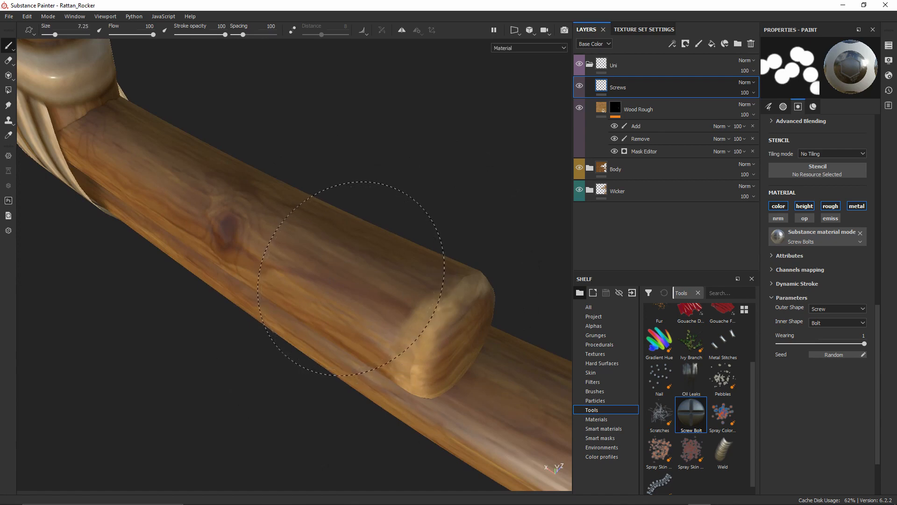
click(355, 275)
mouse_move(358, 277)
alt+mouse_down()
mouse_move(393, 292)
mouse_move(487, 196)
mouse_move(482, 140)
mouse_move(461, 310)
mouse_move(391, 231)
alt+mouse_up()
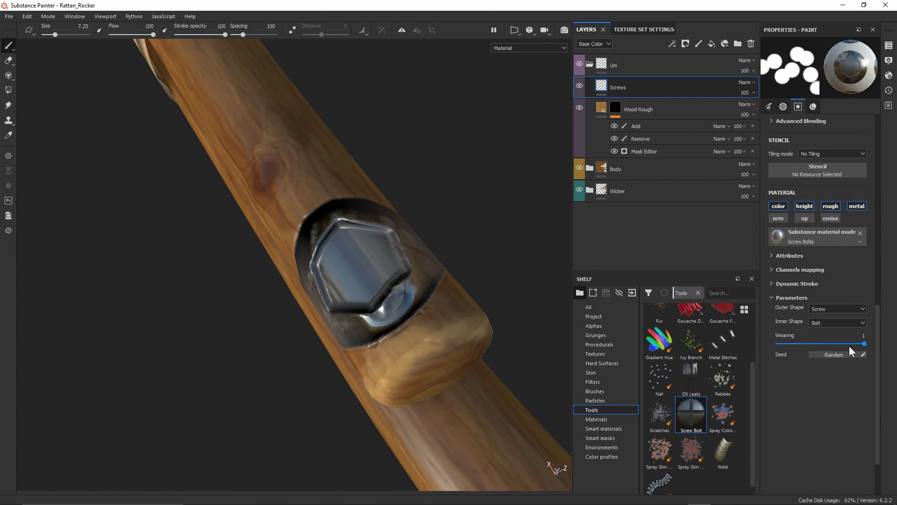
drag(850, 346, 328, 349)
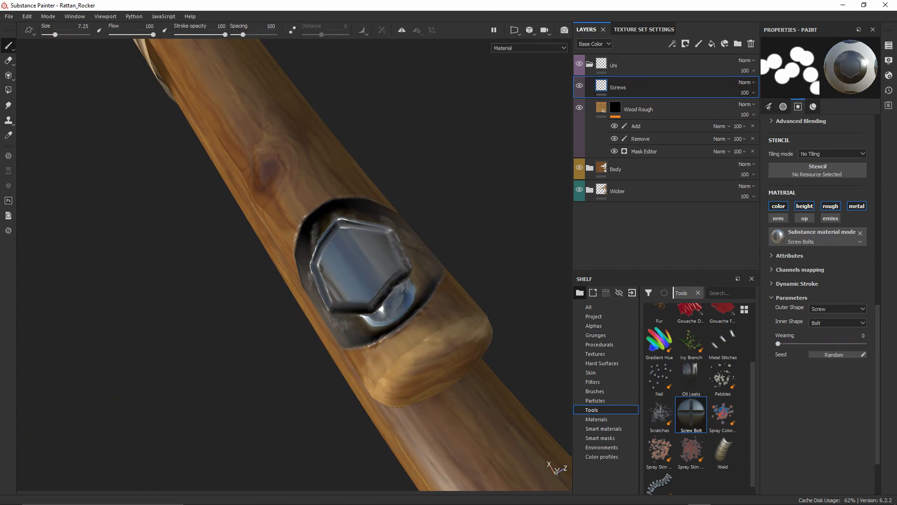
key(ctrl+z)
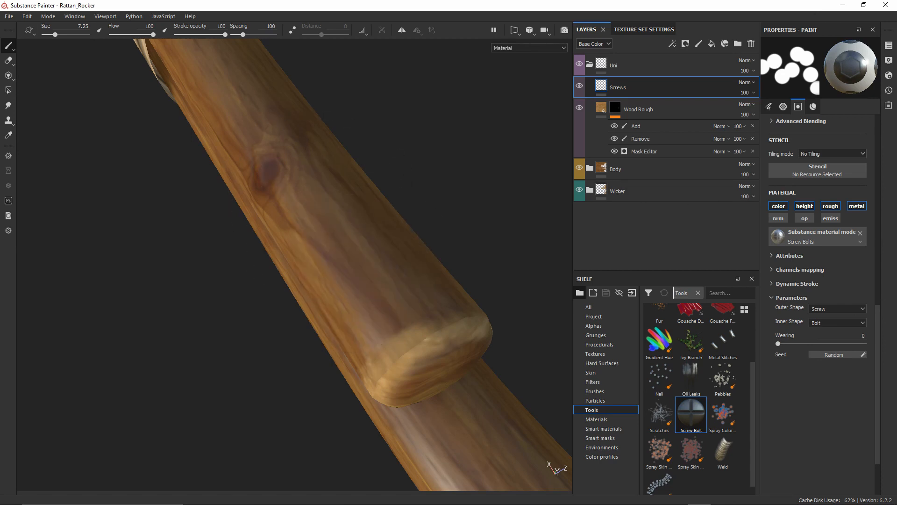
mouse_move(380, 220)
alt+mouse_down()
mouse_move(350, 206)
mouse_move(312, 212)
mouse_move(370, 164)
alt+mouse_up()
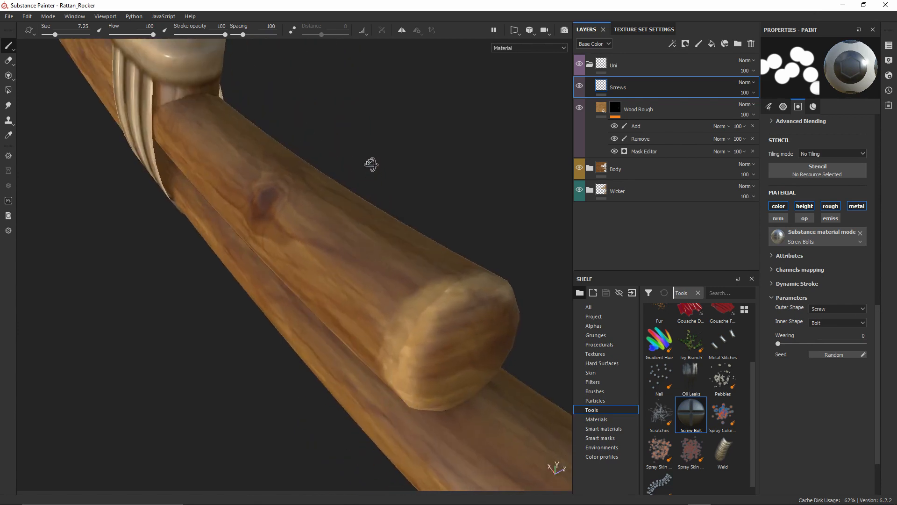
Enable mirror symmetry and stamp a mirrored pair of size 7.25 hex bolts on the front runner
scroll(345, 165, down, 6)
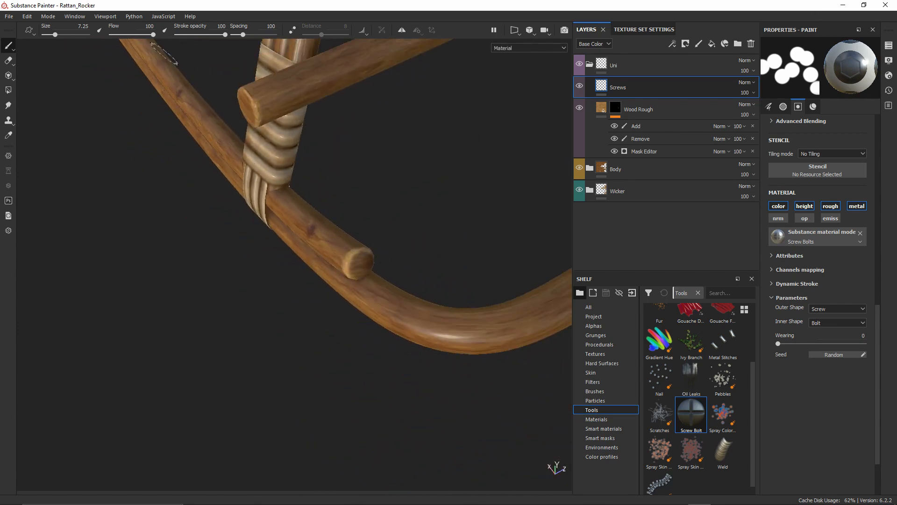
scroll(202, 150, down, 4)
alt+middle_drag(202, 150, 321, 290)
mouse_move(320, 290)
alt+mouse_down()
mouse_move(381, 226)
mouse_move(418, 219)
alt+mouse_up()
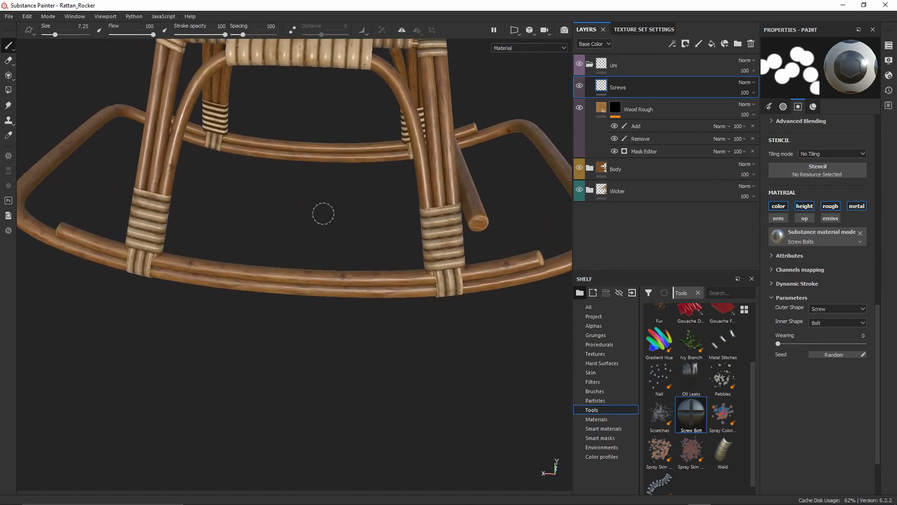
click(402, 31)
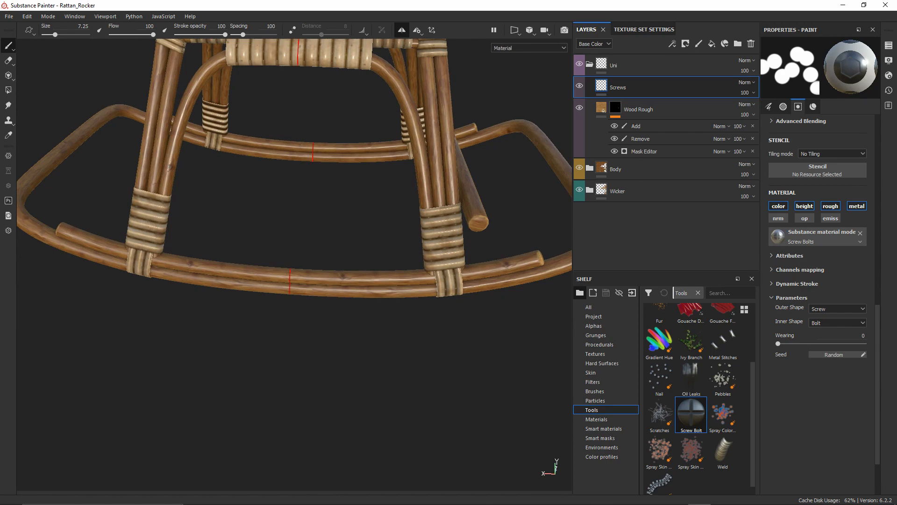
alt+middle_drag(392, 93, 395, 205)
alt+right_drag(395, 206, 388, 109)
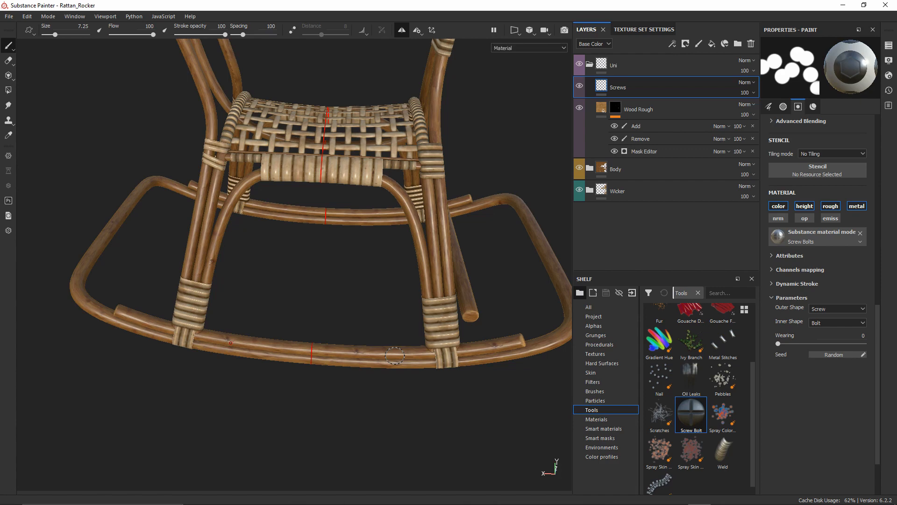
scroll(393, 356, up, 10)
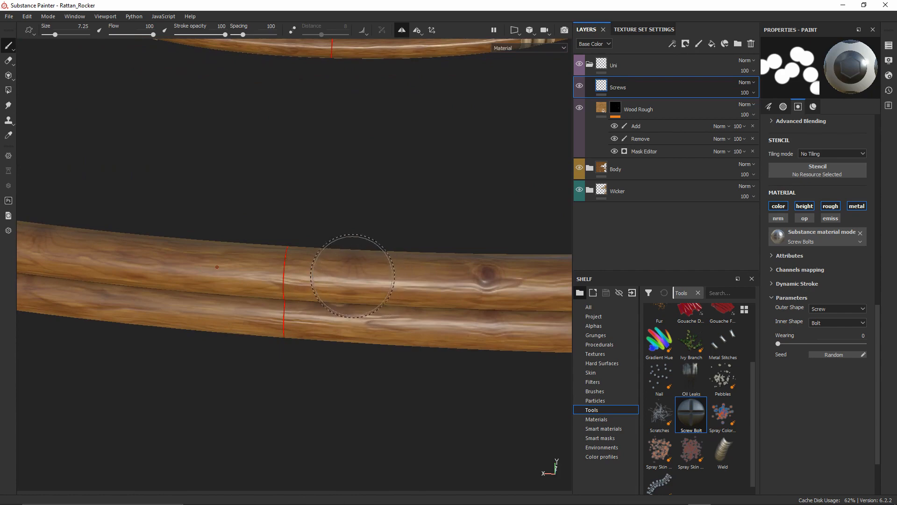
click(351, 268)
mouse_move(371, 269)
alt+mouse_down()
mouse_move(397, 275)
mouse_move(355, 290)
mouse_move(422, 254)
mouse_move(383, 275)
alt+mouse_up()
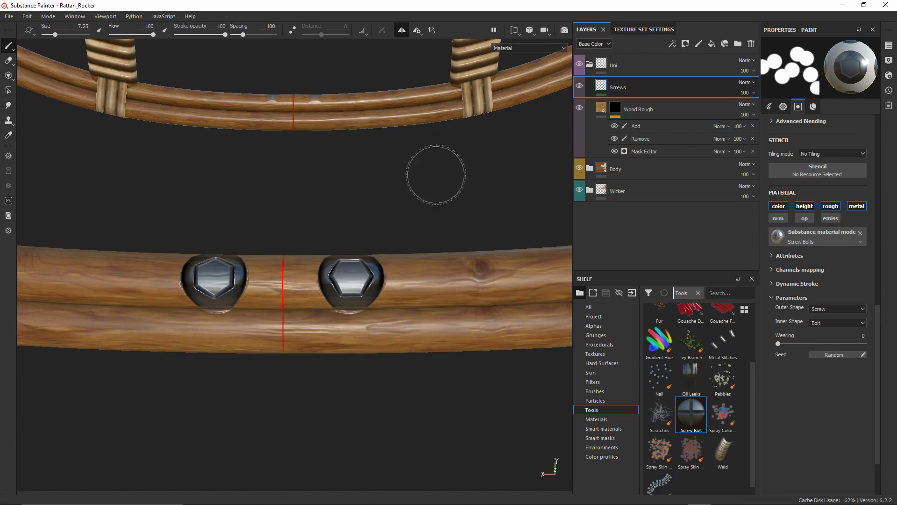
click(417, 31)
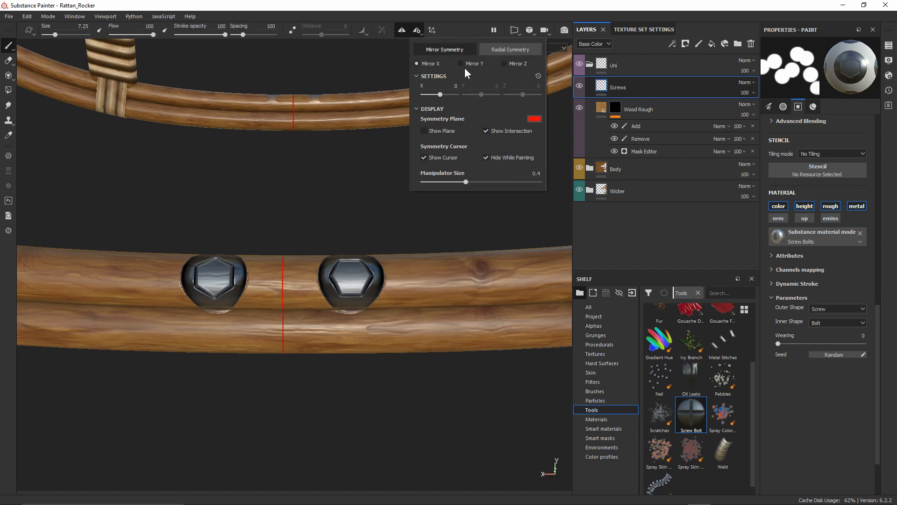
scroll(383, 262, down, 6)
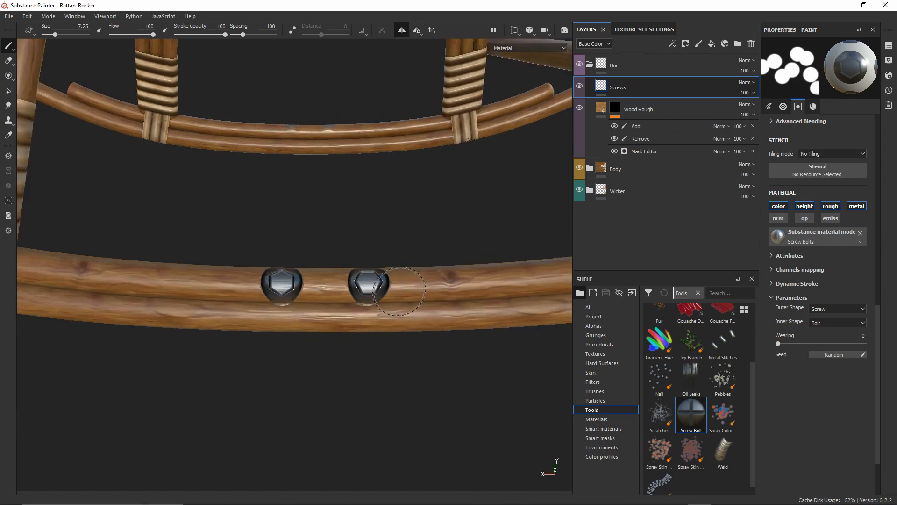
alt+drag(406, 268, 187, 168)
alt+drag(359, 228, 299, 224)
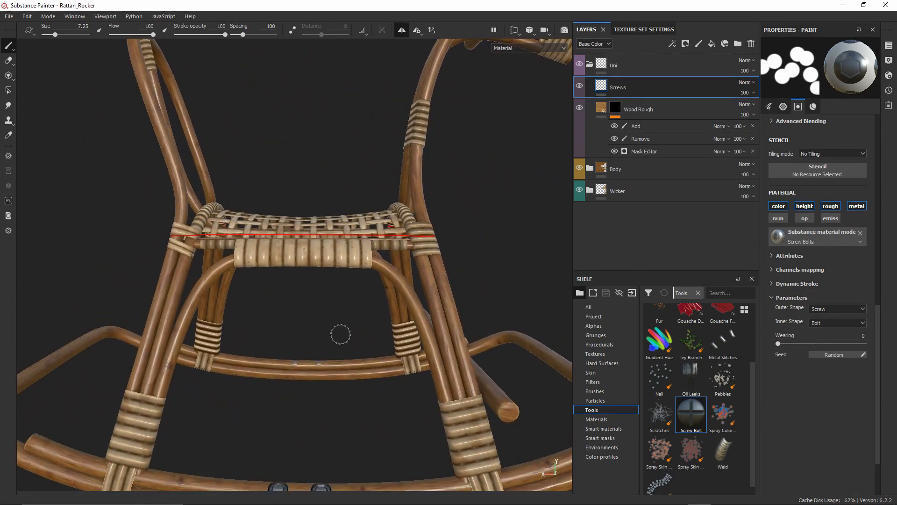
click(418, 37)
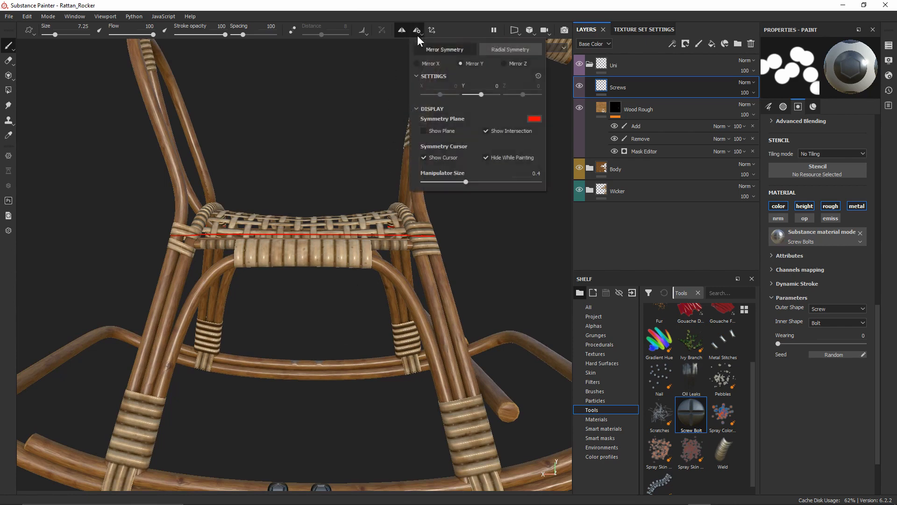
click(514, 64)
alt+drag(353, 283, 307, 246)
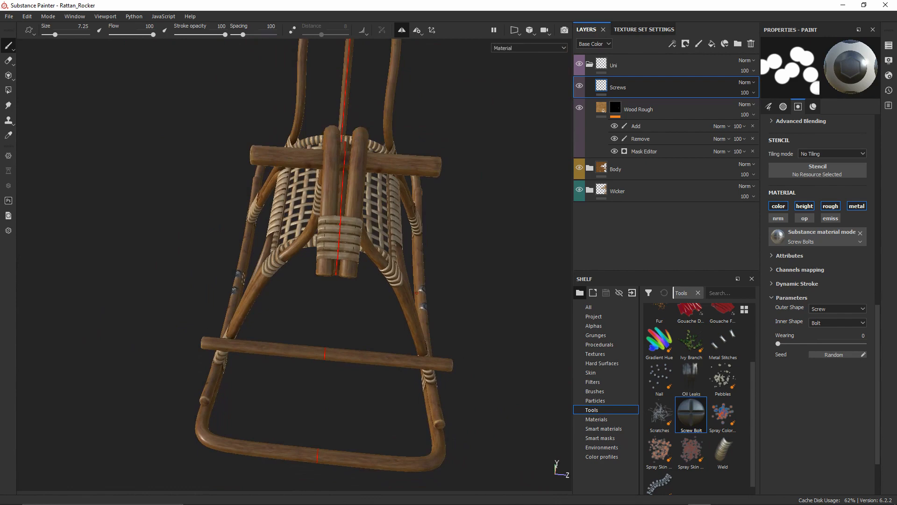
alt+drag(243, 279, 404, 239)
click(415, 32)
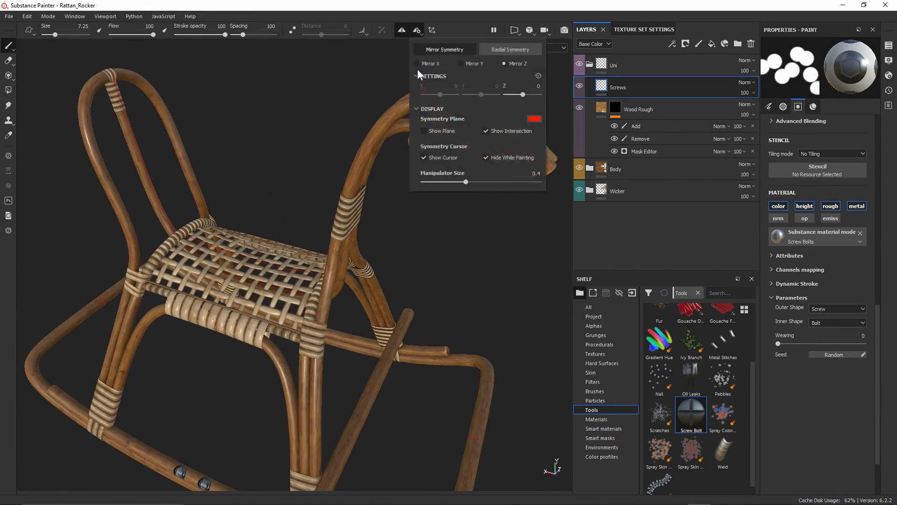
click(421, 63)
alt+middle_drag(285, 352, 324, 143)
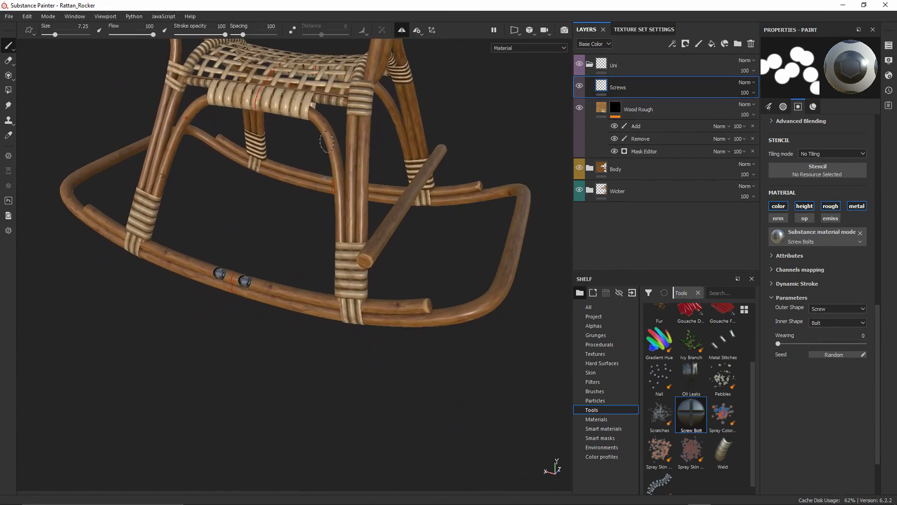
scroll(250, 287, up, 8)
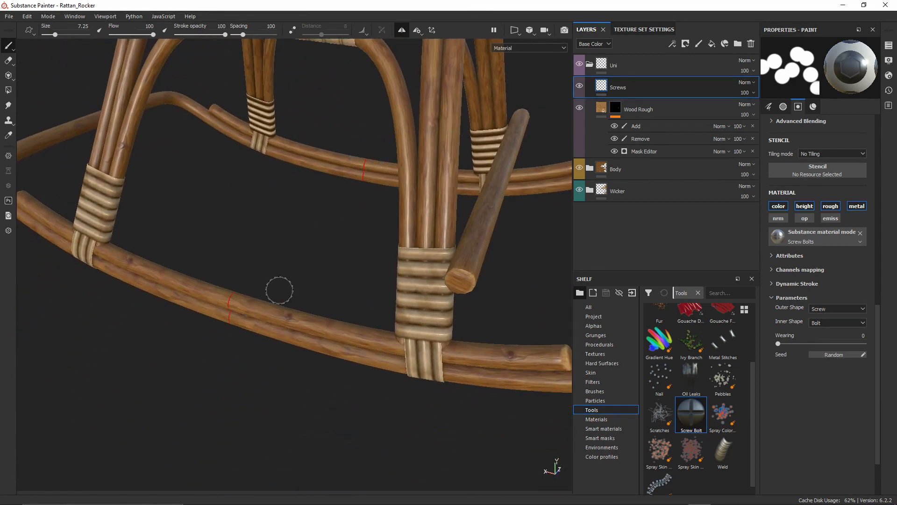
mouse_move(278, 286)
alt+mouse_down()
mouse_move(331, 294)
mouse_move(309, 234)
mouse_move(279, 308)
alt+mouse_up()
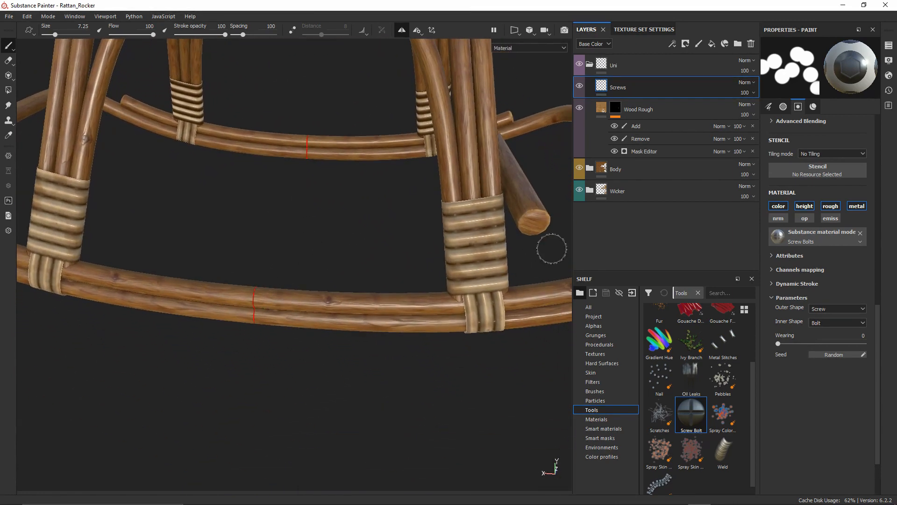
alt+drag(474, 236, 410, 284)
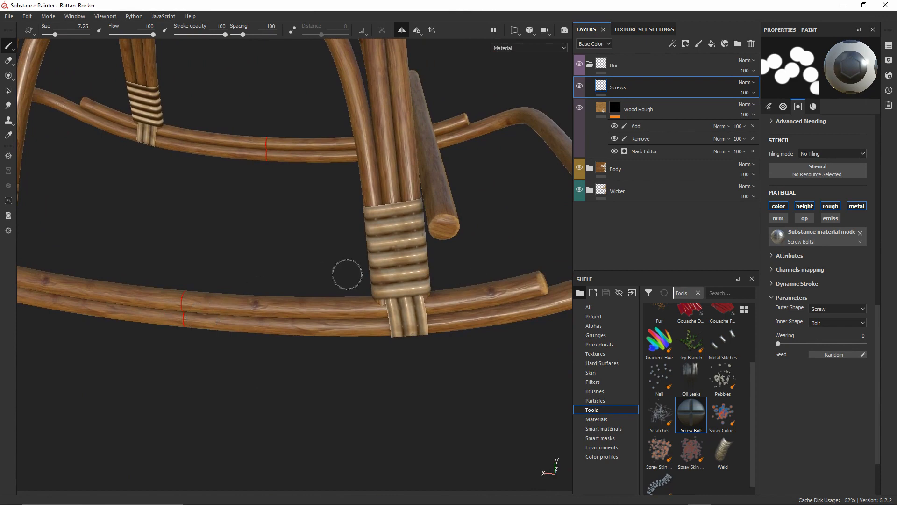
alt+drag(344, 272, 273, 278)
scroll(376, 256, up, 5)
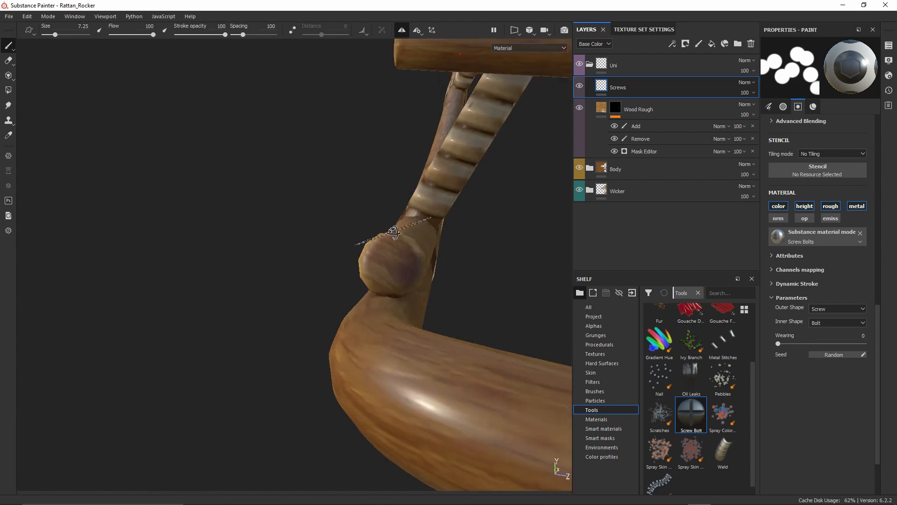
alt+drag(367, 242, 434, 243)
alt+middle_drag(434, 243, 363, 254)
alt+drag(363, 254, 331, 267)
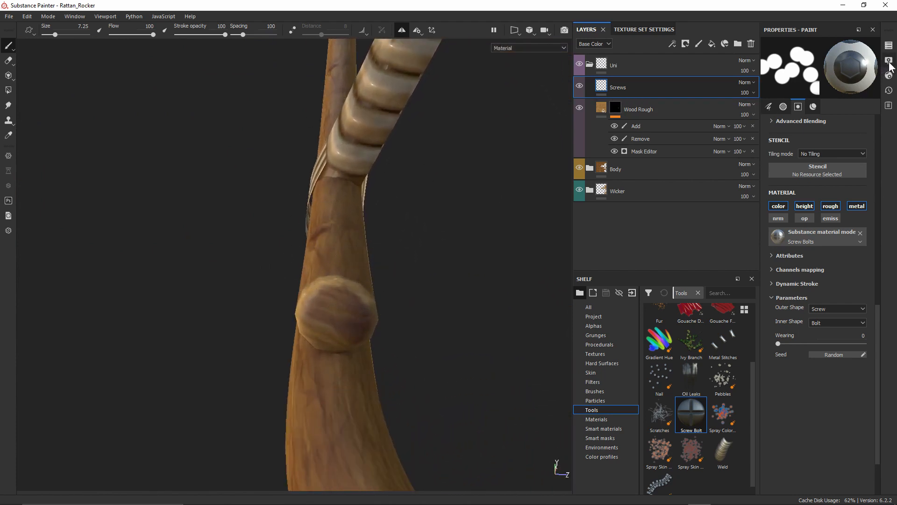
Turn on the Show mesh wireframe overlay and shrink the brush to about 0.76
click(890, 61)
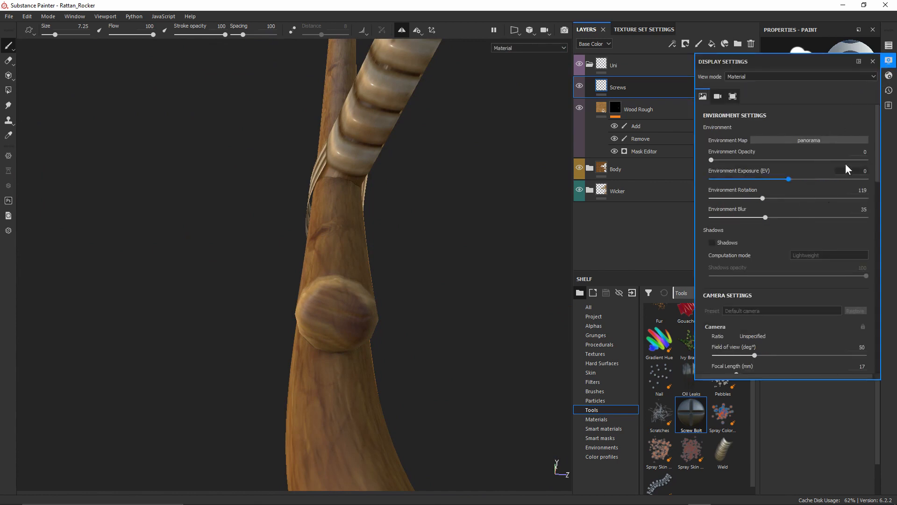
drag(876, 116, 884, 300)
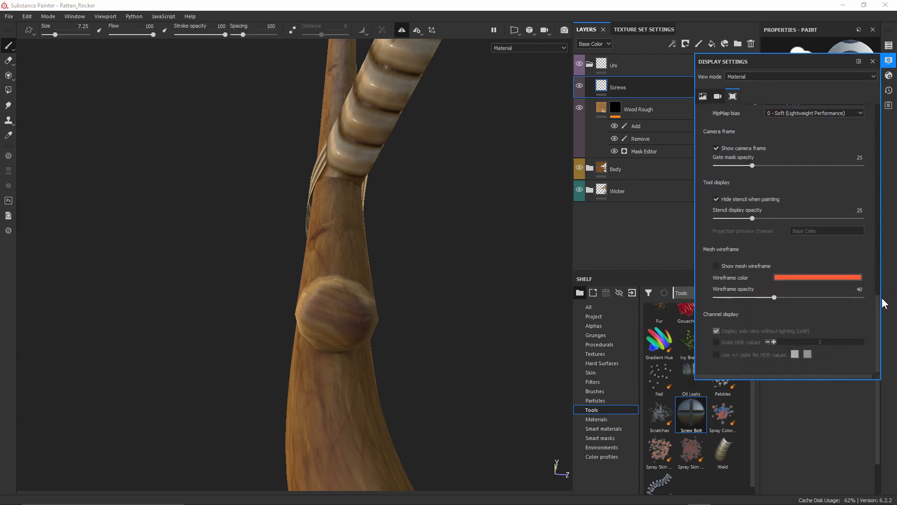
click(716, 266)
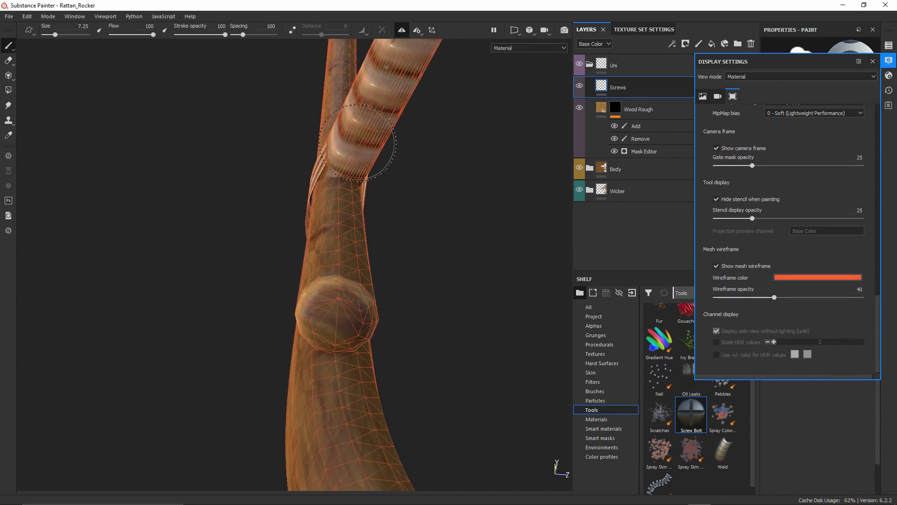
mouse_move(357, 143)
alt+mouse_down()
mouse_move(360, 164)
mouse_move(327, 192)
alt+mouse_up()
click(873, 61)
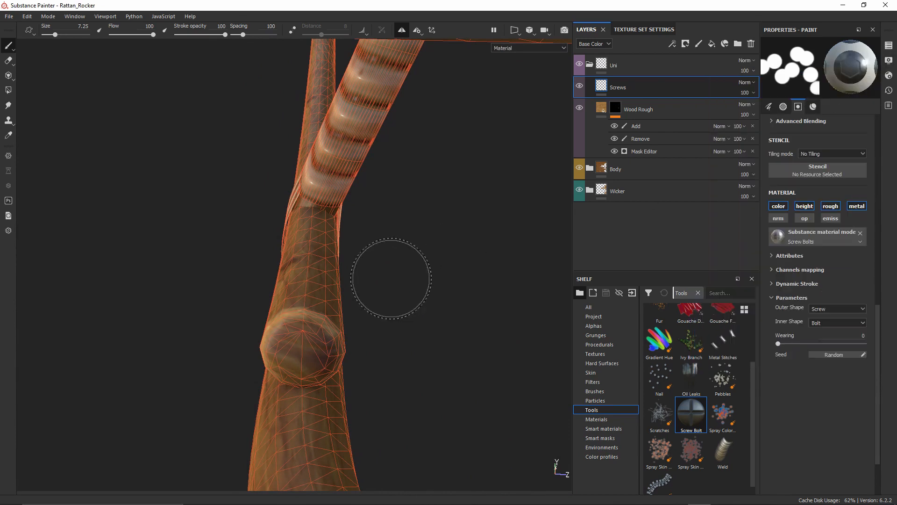
mouse_move(390, 278)
alt+mouse_down()
mouse_move(364, 223)
mouse_move(306, 191)
mouse_move(324, 226)
mouse_move(318, 211)
alt+mouse_up()
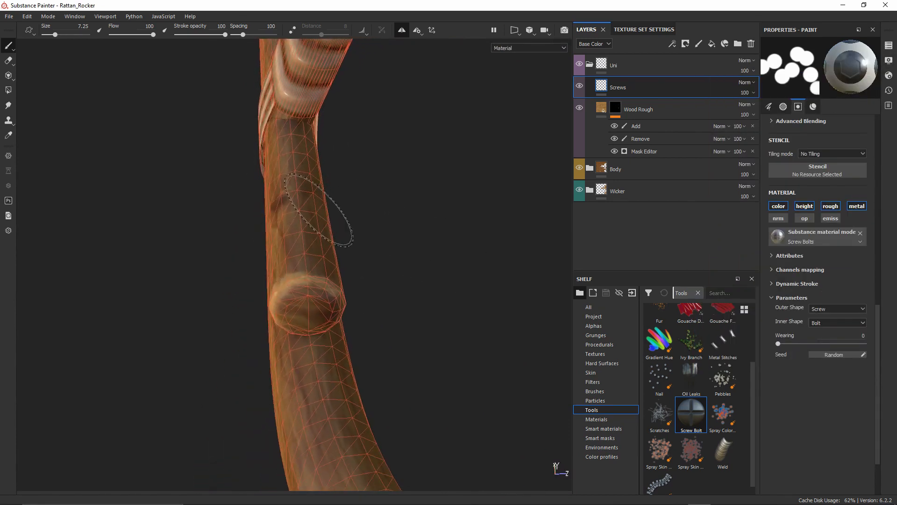
ctrl+right_drag(313, 223, 262, 223)
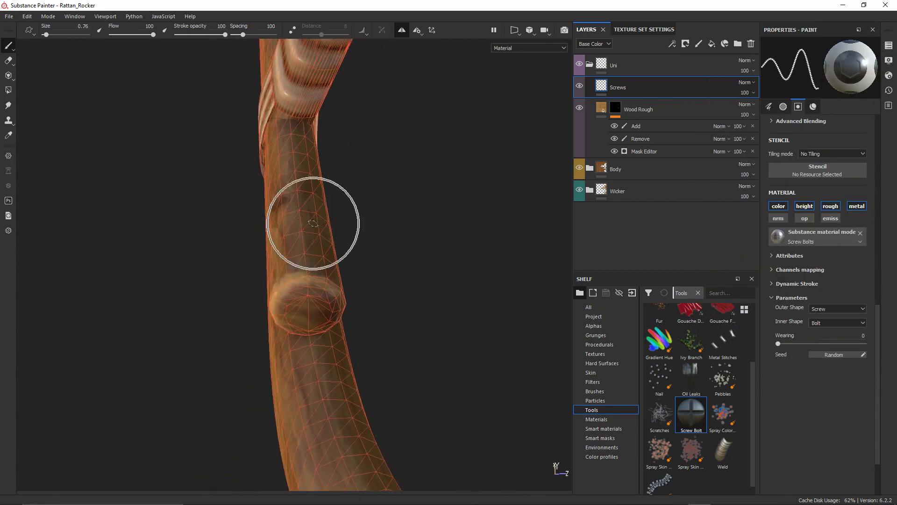
Set the brush to 0.96 and stamp a screw on the leg's ring
alt+drag(313, 224, 286, 262)
alt+right_drag(286, 262, 300, 292)
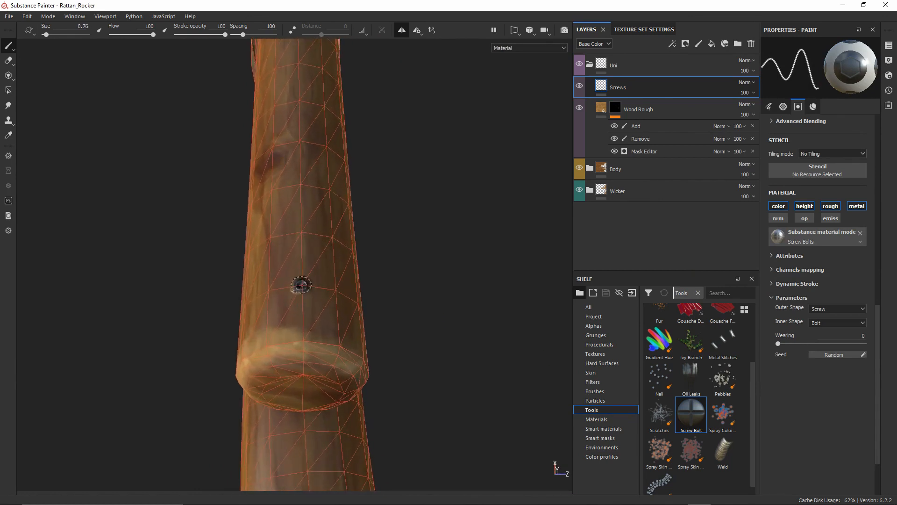
ctrl+right_drag(301, 285, 314, 285)
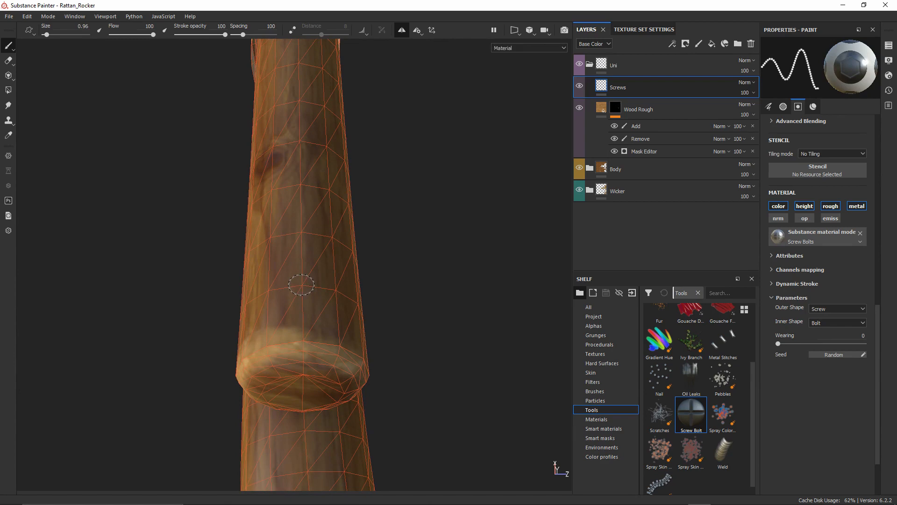
click(301, 285)
Follow the leg down toward the runner and stamp another screw on the leg
scroll(301, 285, down, 5)
alt+drag(250, 290, 249, 253)
scroll(297, 180, up, 5)
alt+middle_drag(286, 191, 286, 157)
alt+drag(286, 157, 433, 141)
alt+middle_drag(304, 163, 297, 199)
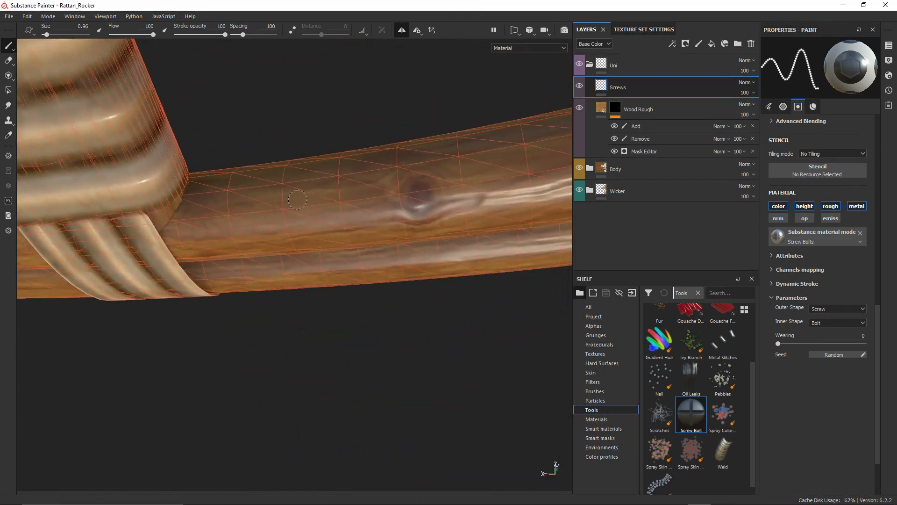
alt+drag(298, 200, 372, 163)
alt+middle_drag(372, 163, 394, 205)
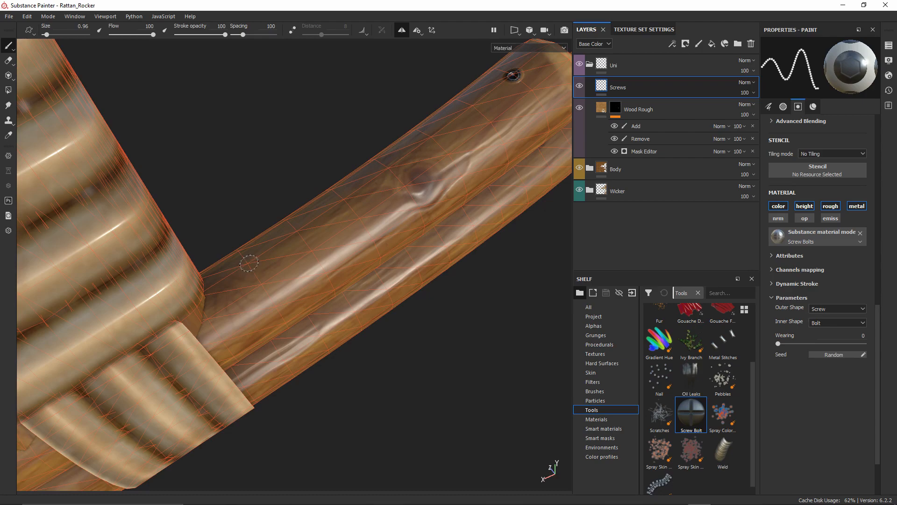
alt+drag(247, 264, 301, 245)
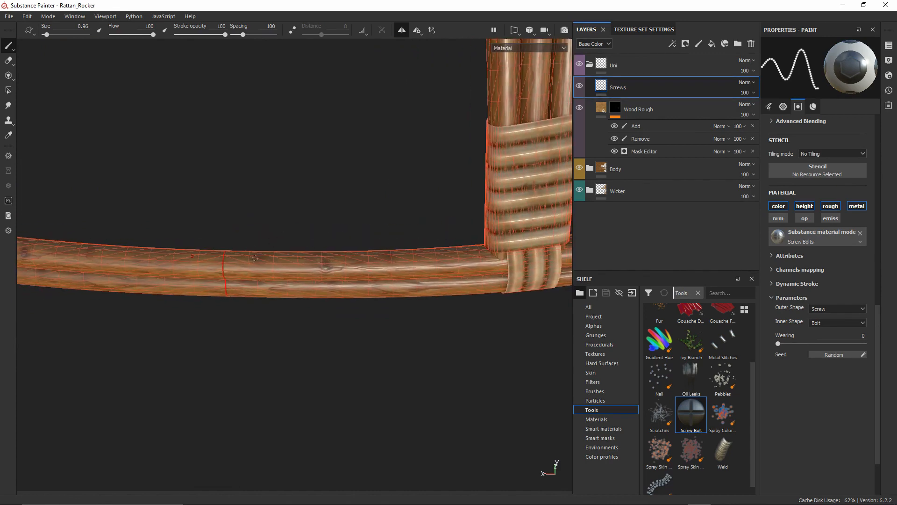
scroll(215, 260, up, 8)
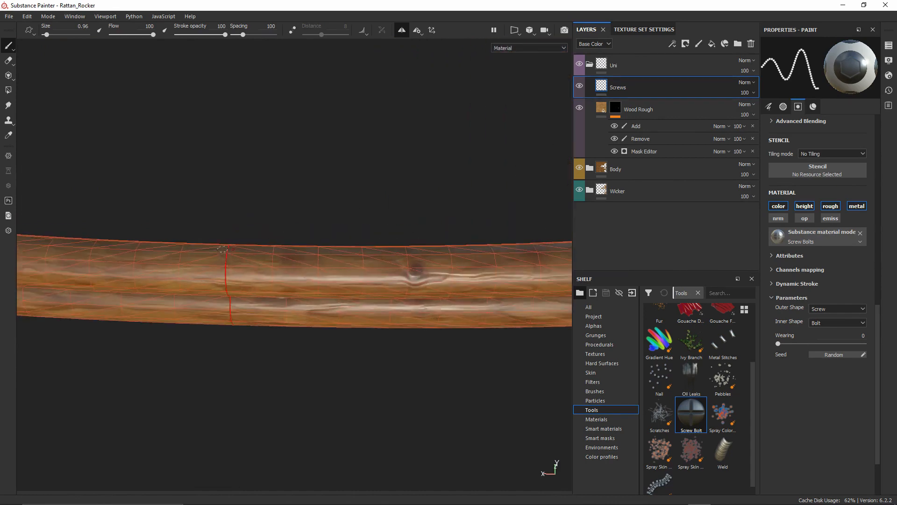
mouse_move(281, 260)
alt+mouse_down()
mouse_move(226, 260)
mouse_move(362, 244)
mouse_move(383, 195)
mouse_move(381, 154)
mouse_move(290, 168)
alt+mouse_up()
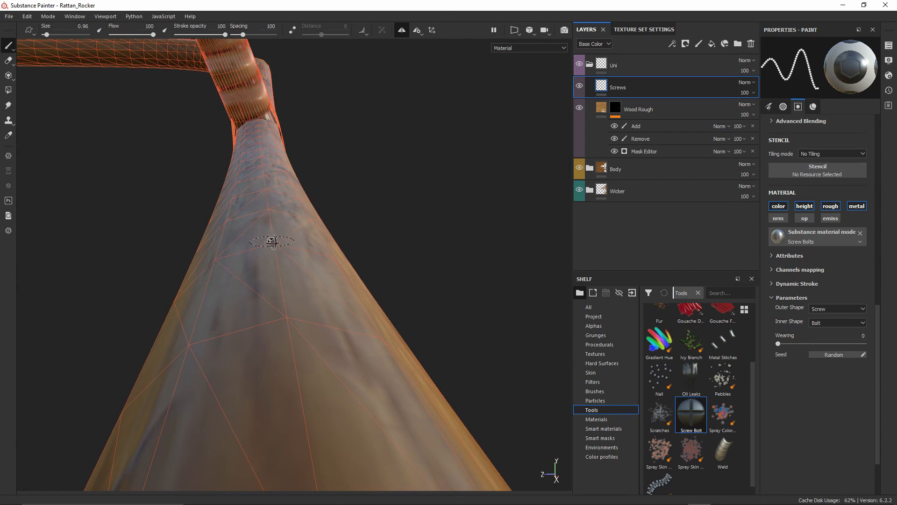
alt+drag(271, 241, 271, 299)
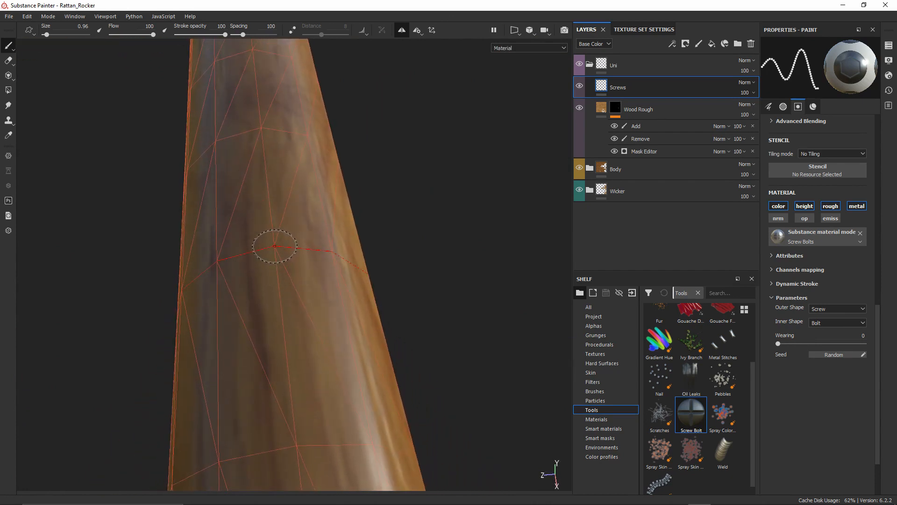
click(275, 246)
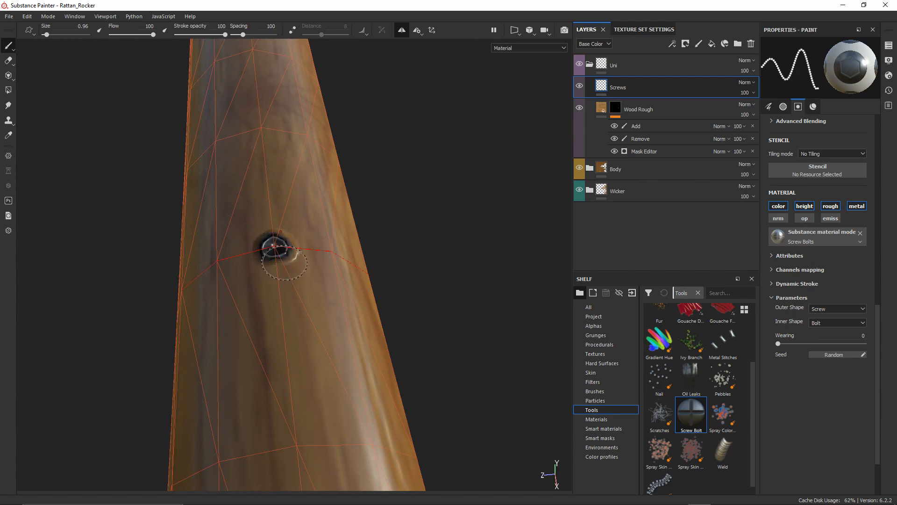
Stamp a screw on the runner, then turn off the mesh wireframe overlay
mouse_move(280, 264)
alt+mouse_down()
mouse_move(301, 296)
mouse_move(184, 327)
mouse_move(324, 134)
mouse_move(390, 206)
mouse_move(304, 124)
mouse_move(432, 227)
mouse_move(420, 227)
mouse_move(455, 225)
mouse_move(248, 223)
mouse_move(372, 233)
mouse_move(321, 236)
mouse_move(263, 270)
mouse_move(332, 250)
mouse_move(326, 243)
alt+mouse_up()
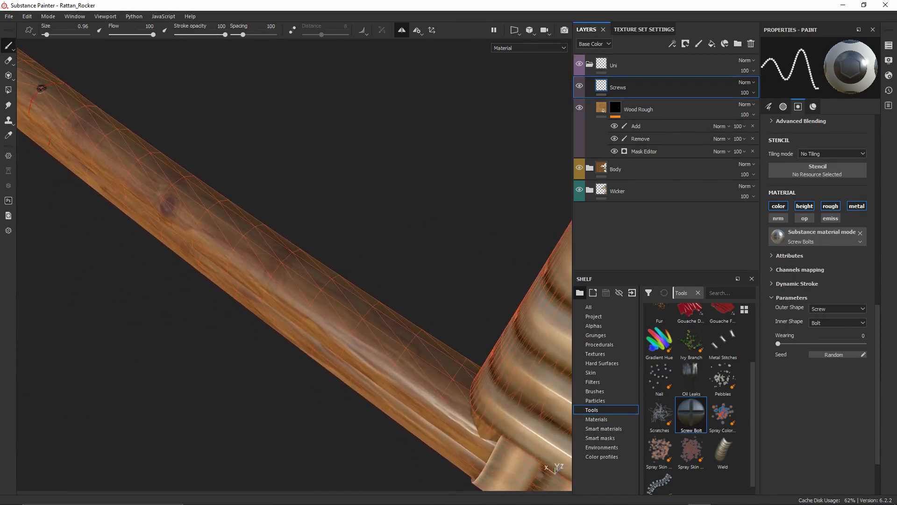
click(321, 290)
scroll(330, 290, down, 5)
mouse_move(330, 290)
alt+mouse_down()
mouse_move(285, 285)
mouse_move(313, 256)
alt+mouse_up()
scroll(303, 271, down, 3)
click(888, 62)
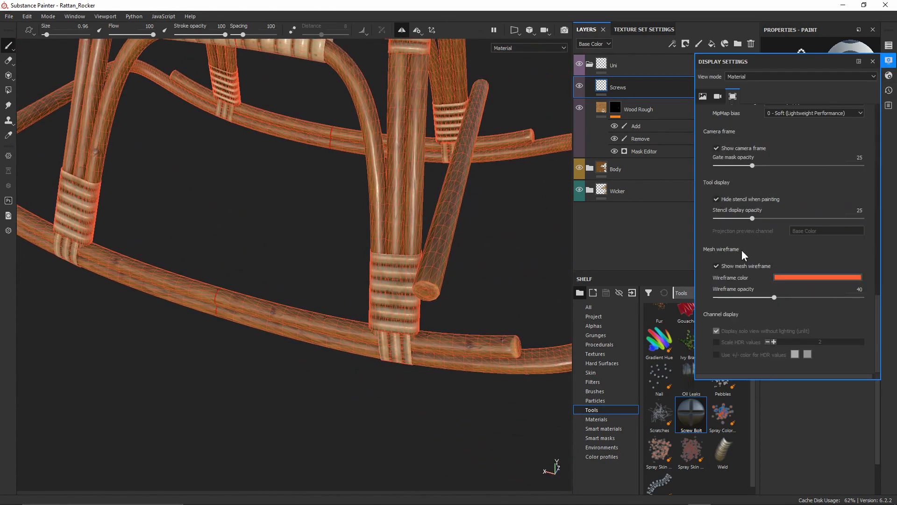
click(717, 265)
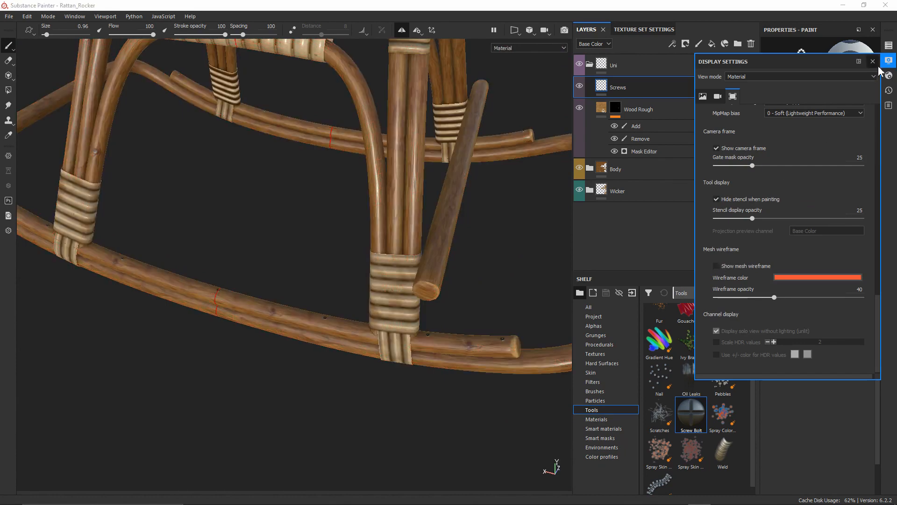
Close Display Settings and hide the side panels with Tab
click(872, 61)
alt+drag(448, 253, 383, 250)
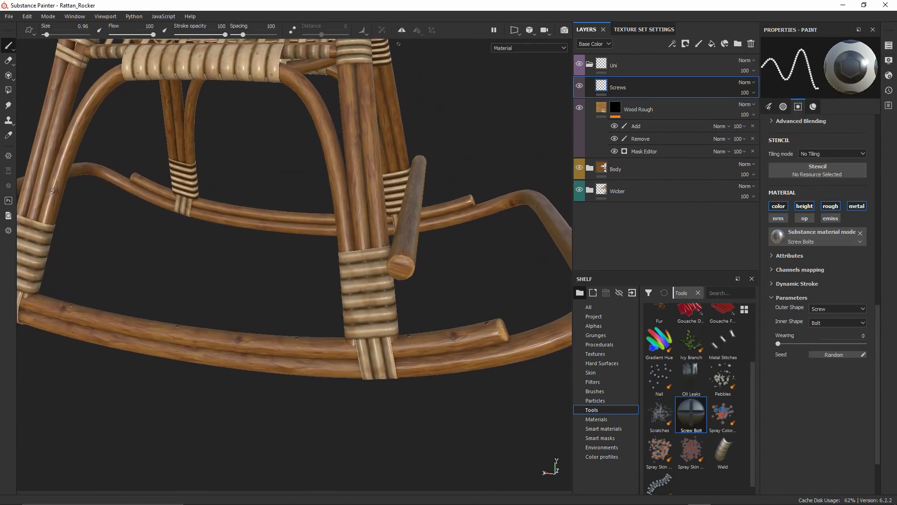
alt+drag(283, 258, 374, 281)
key(Tab)
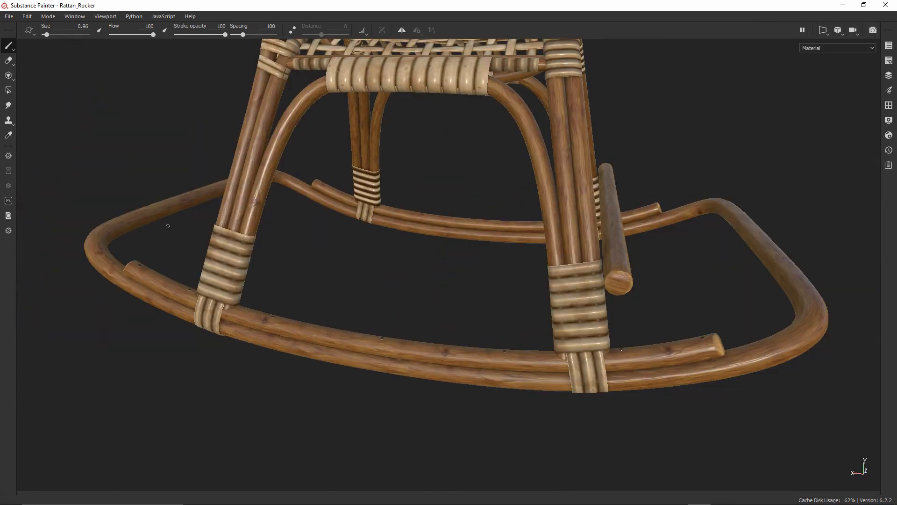
Orbit around the rocking horse and rotate the environment lighting to review it
alt+drag(266, 287, 533, 246)
alt+middle_drag(532, 247, 475, 254)
shift+right_drag(475, 254, 517, 231)
alt+drag(516, 231, 608, 271)
shift+right_drag(607, 272, 591, 273)
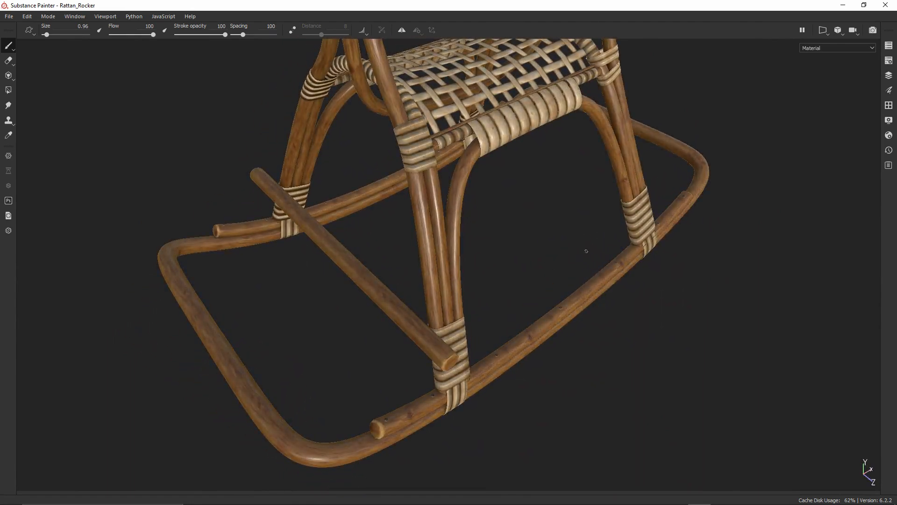
scroll(491, 257, down, 2)
alt+middle_drag(419, 214, 366, 315)
scroll(424, 324, down, 2)
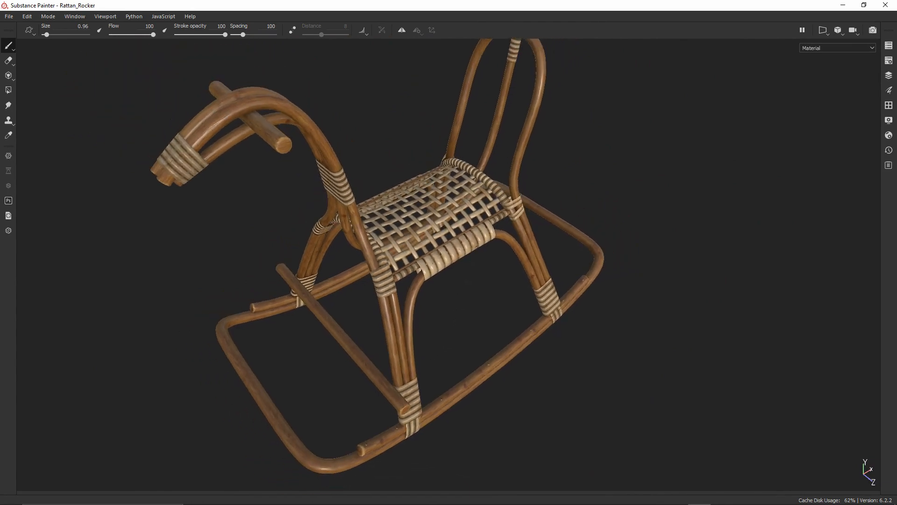
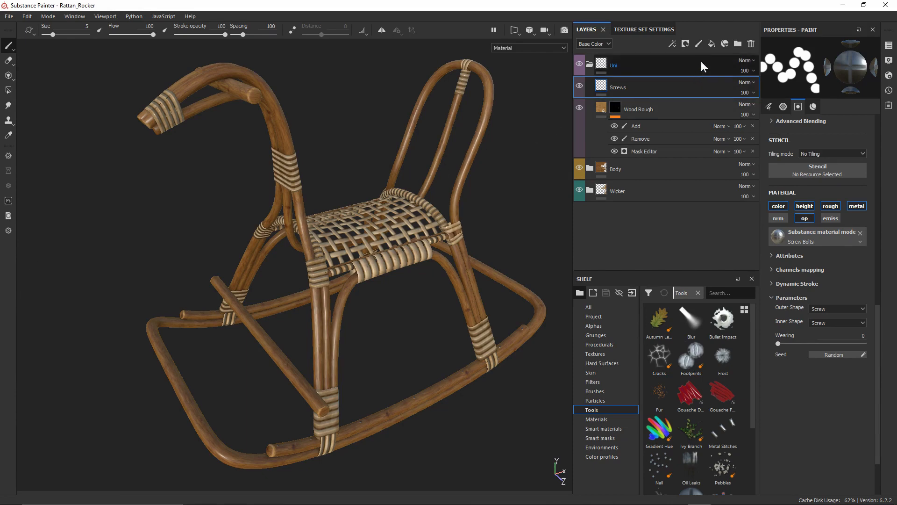
Add a new fill layer named Dirt and give it a fill effect
click(708, 46)
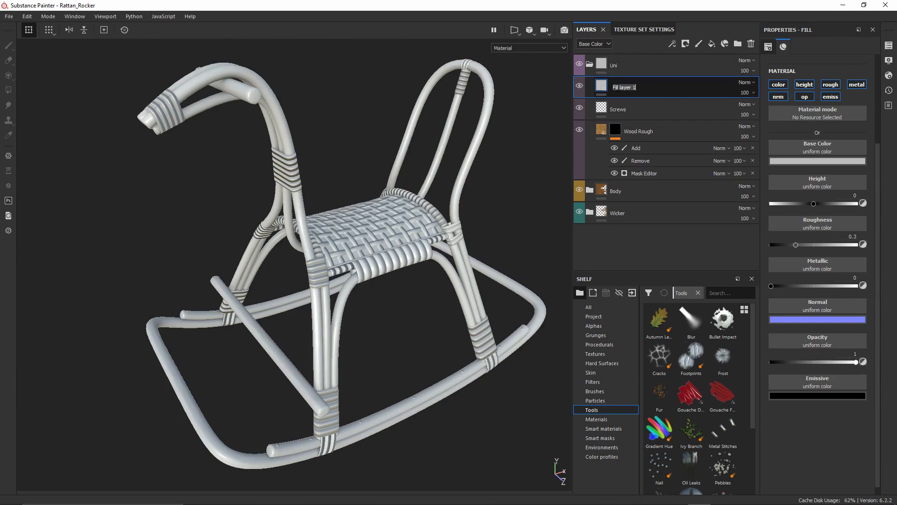
text(Dirt)
right_click(617, 88)
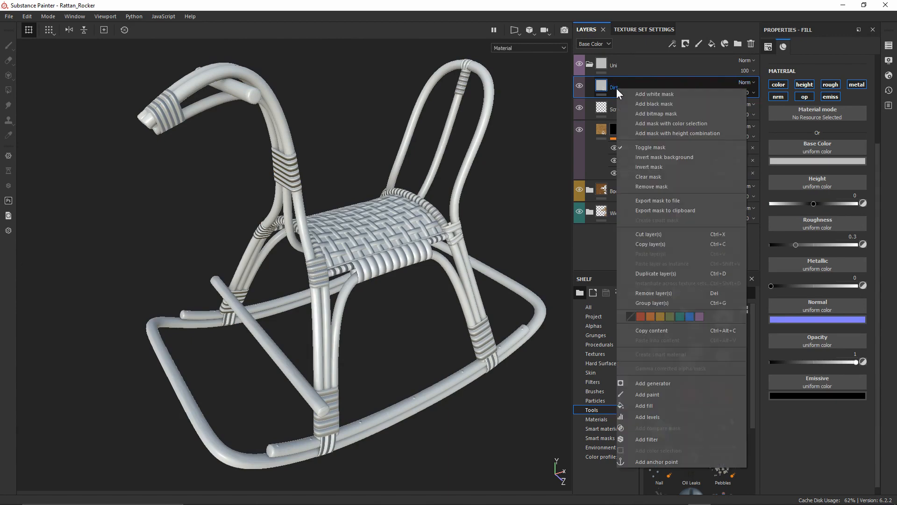
click(666, 405)
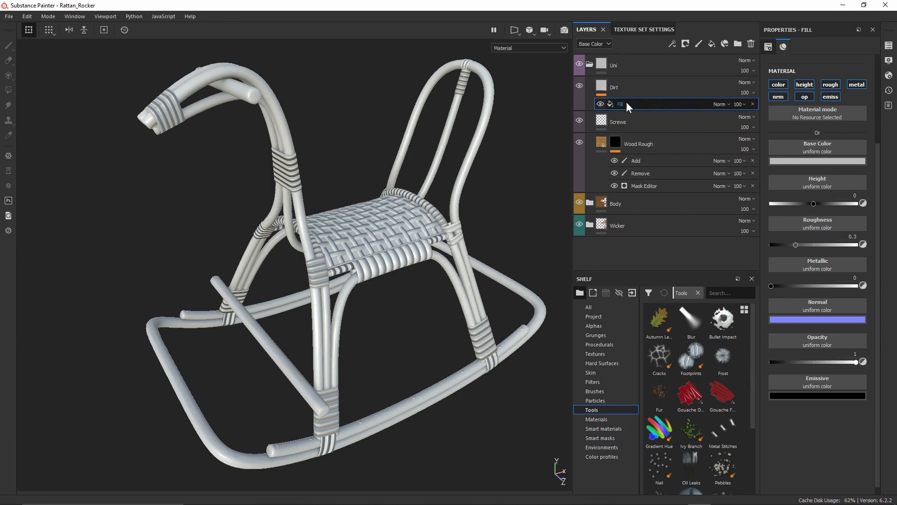
Use BnW Spots 2 as the fill's base colour and zoom in on the grey-mottled rocker
click(817, 150)
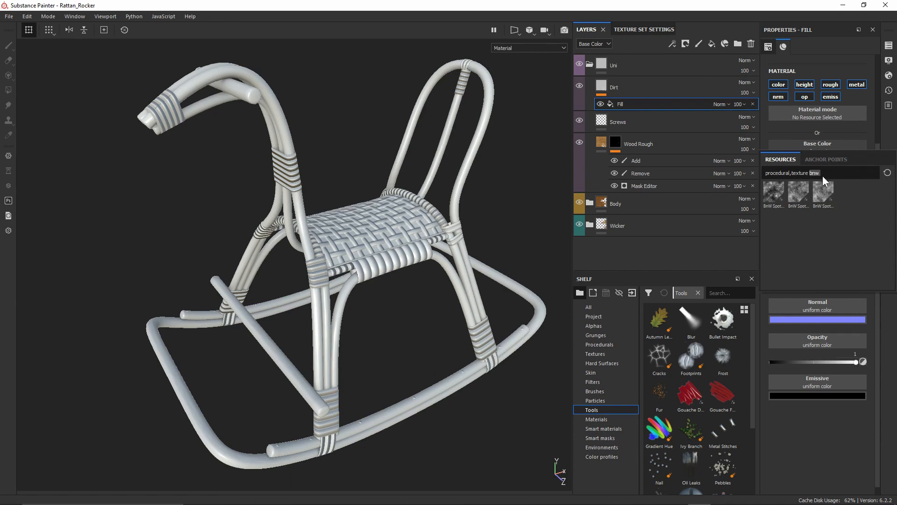
click(798, 195)
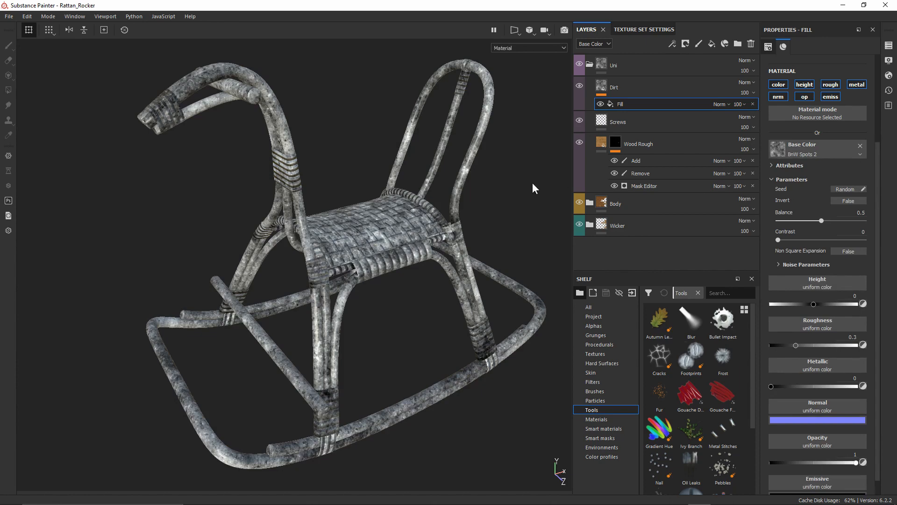
alt+right_drag(354, 165, 365, 228)
alt+middle_drag(365, 228, 384, 227)
alt+drag(300, 146, 318, 137)
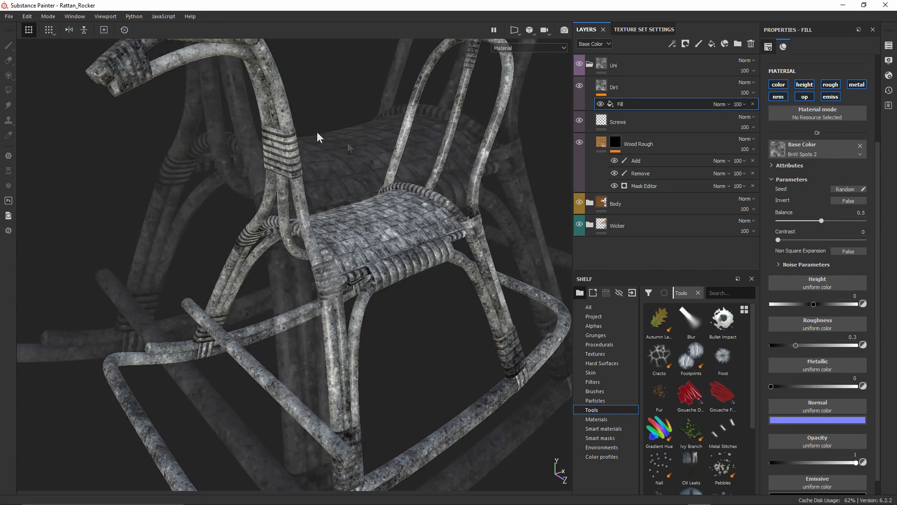
scroll(348, 148, up, 3)
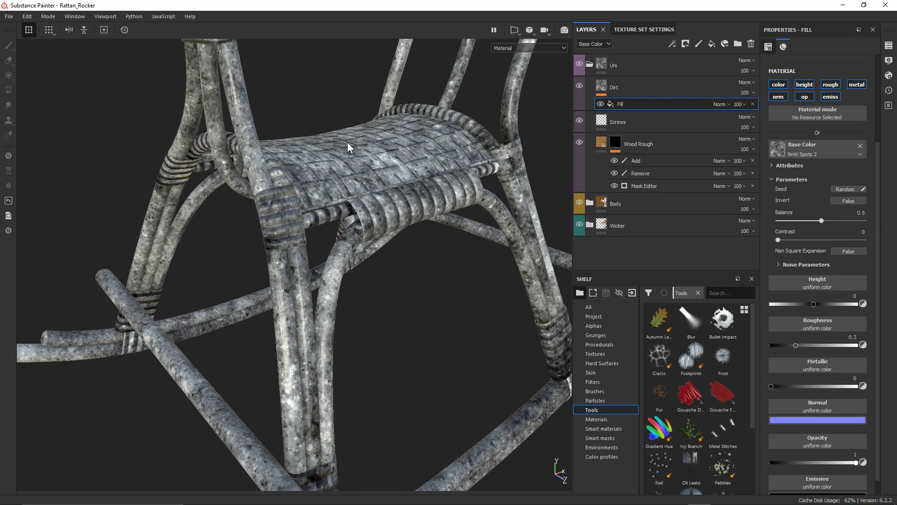
right_click(602, 87)
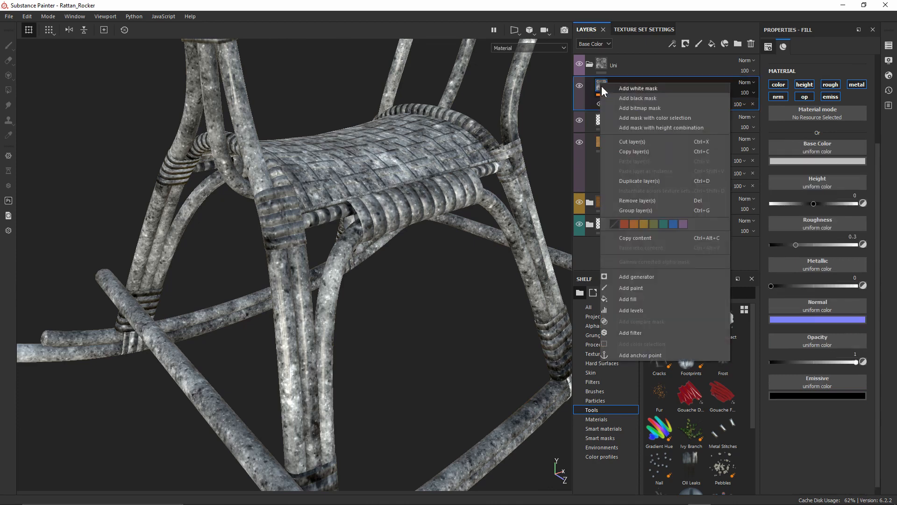
Add a filter effect to the Dirt layer and choose the Gradient filter
click(638, 333)
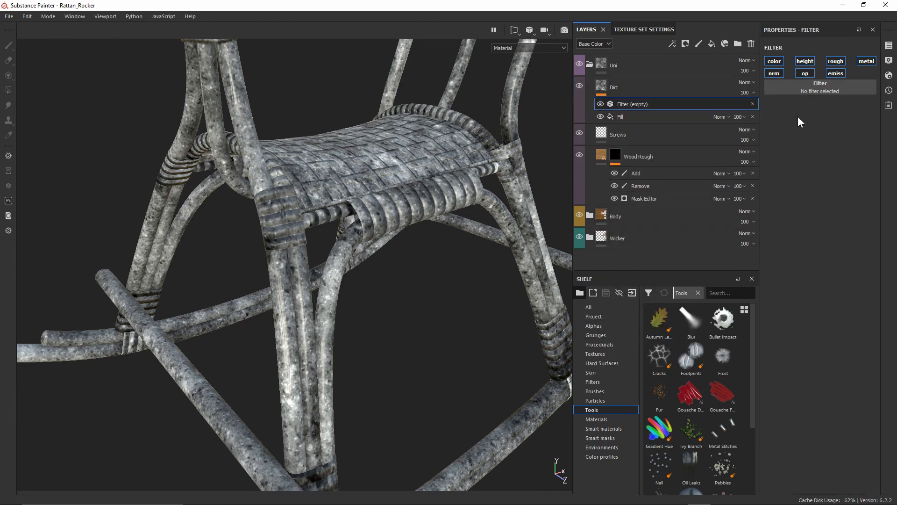
click(813, 89)
text(gradi)
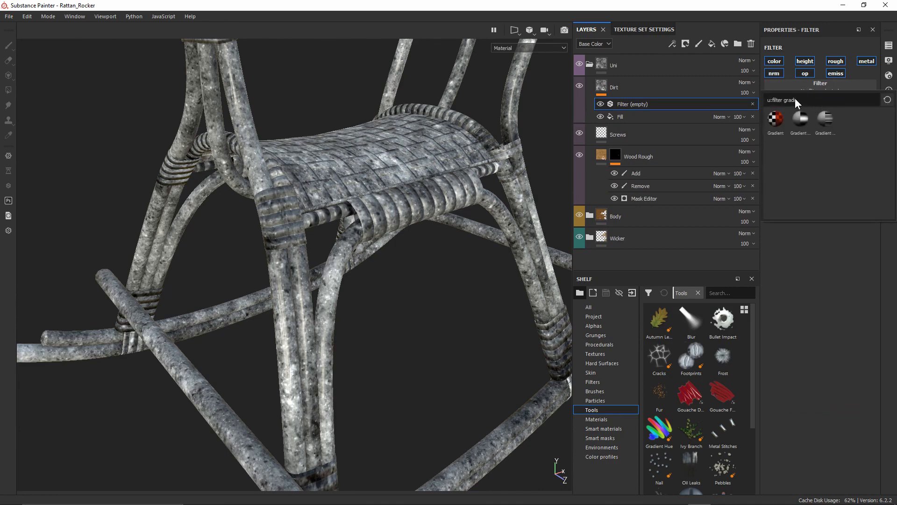
click(776, 119)
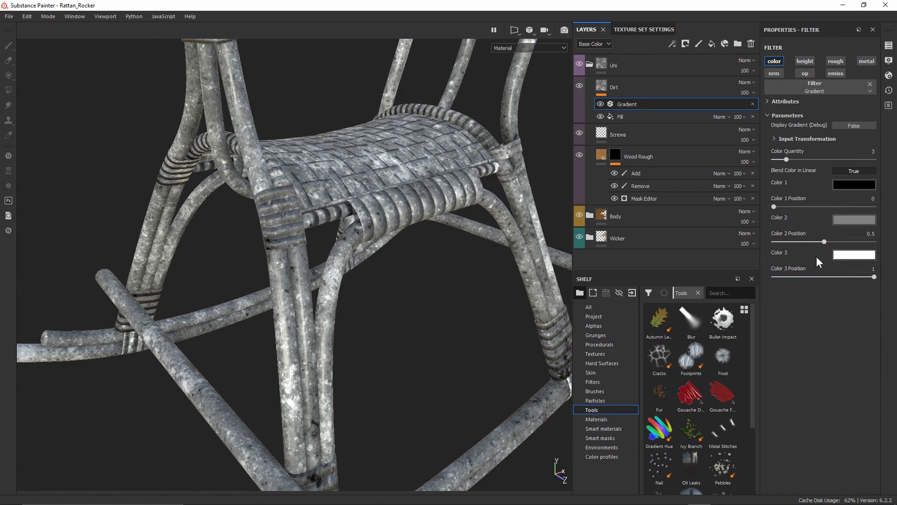
Tint the gradient's first colour a dark warm brown while viewing the woven seat
alt+right_drag(373, 156, 407, 402)
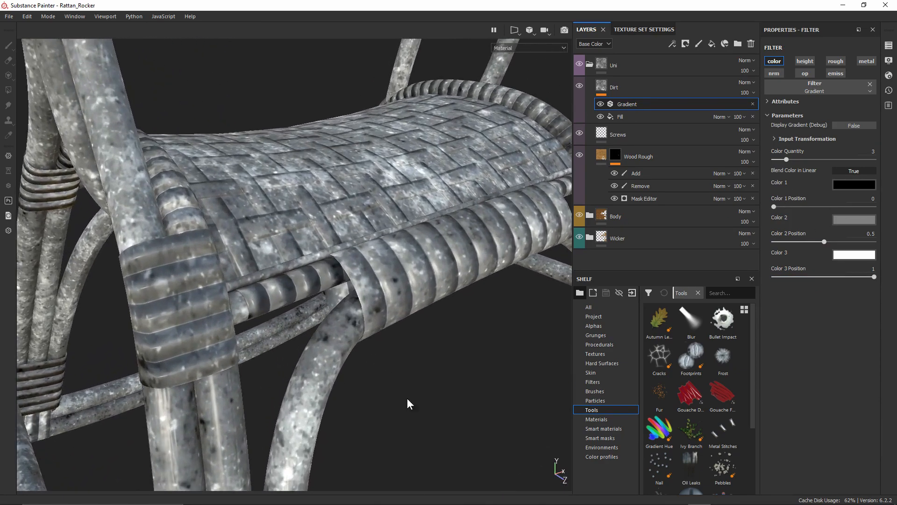
alt+drag(394, 264, 389, 300)
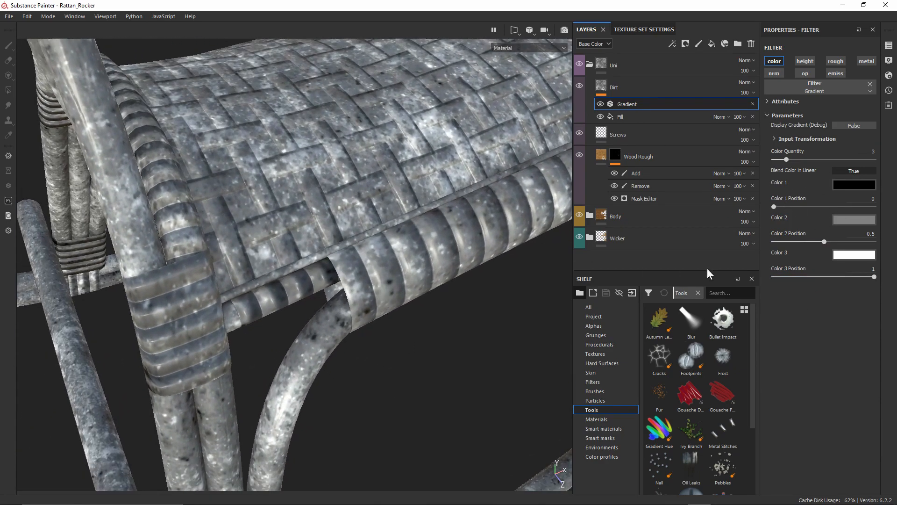
click(864, 186)
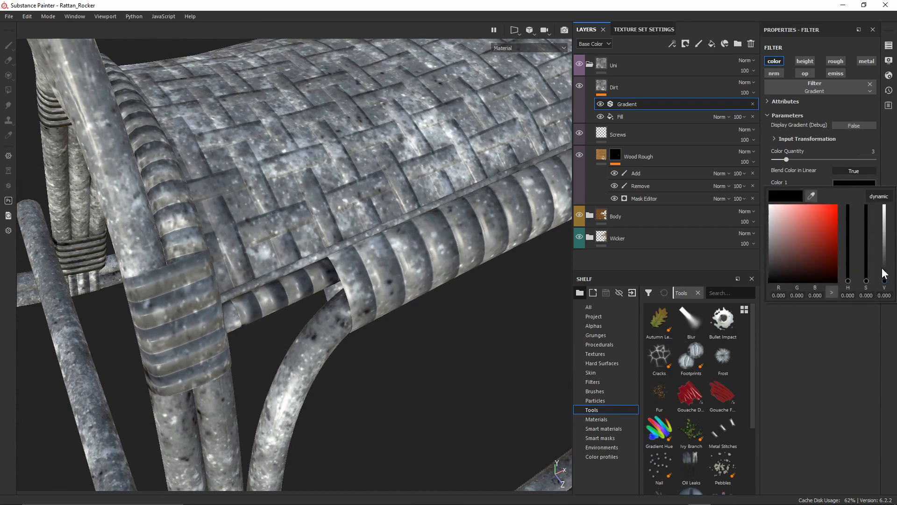
mouse_move(885, 280)
mouse_down()
mouse_move(884, 220)
mouse_move(883, 275)
mouse_up()
mouse_move(848, 281)
mouse_down()
mouse_move(878, 269)
mouse_move(865, 264)
mouse_up()
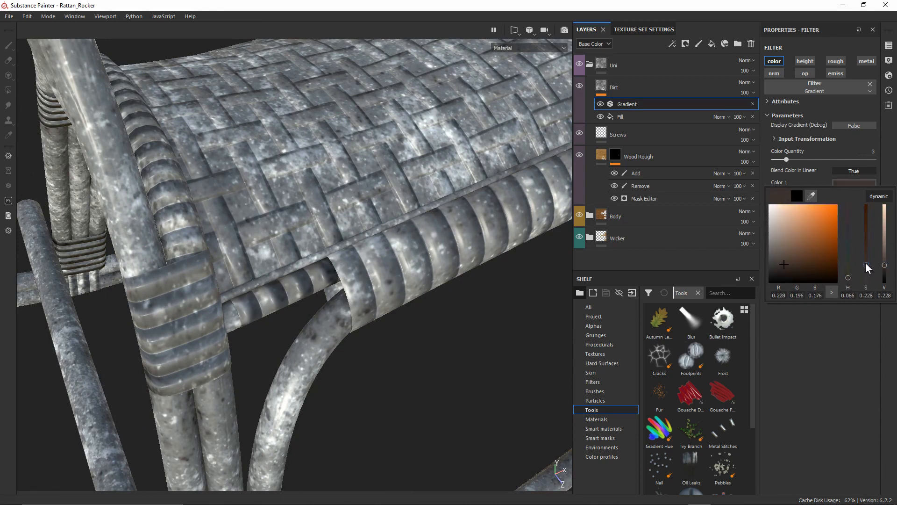
Darken the gradient's second colour, move its position to 0.47 and raise the first position
click(848, 315)
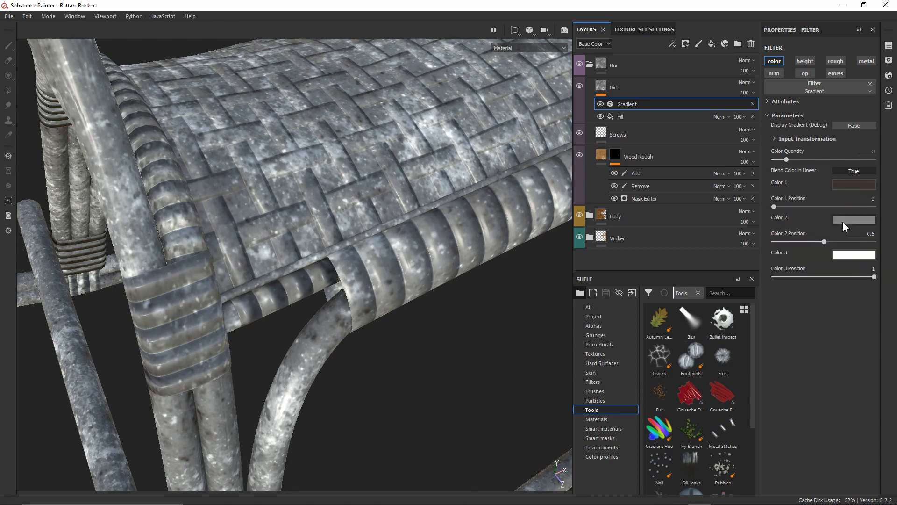
click(843, 221)
mouse_move(883, 285)
mouse_down()
mouse_move(886, 301)
mouse_move(849, 307)
mouse_move(884, 294)
mouse_up()
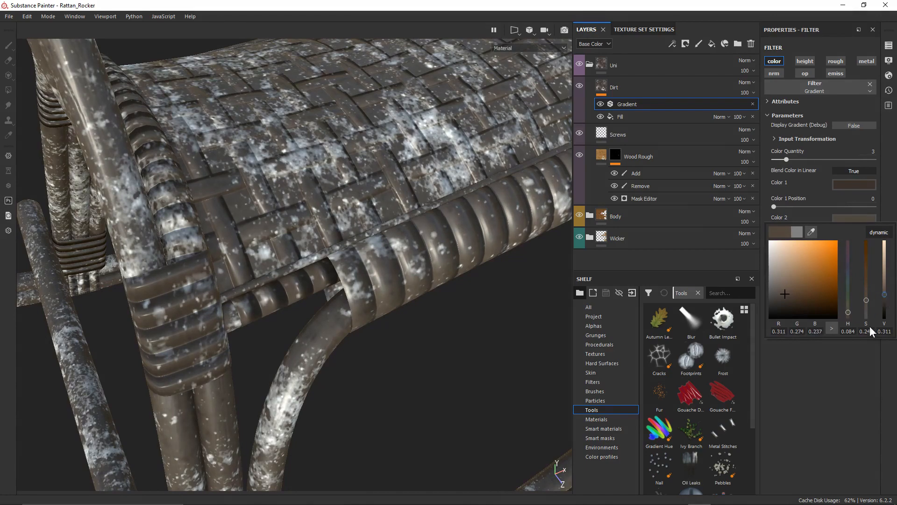
click(848, 345)
drag(809, 240, 820, 242)
drag(777, 209, 798, 209)
Make the third colour a dark dusty red, then set positions to 0.54 and 0.35
click(851, 255)
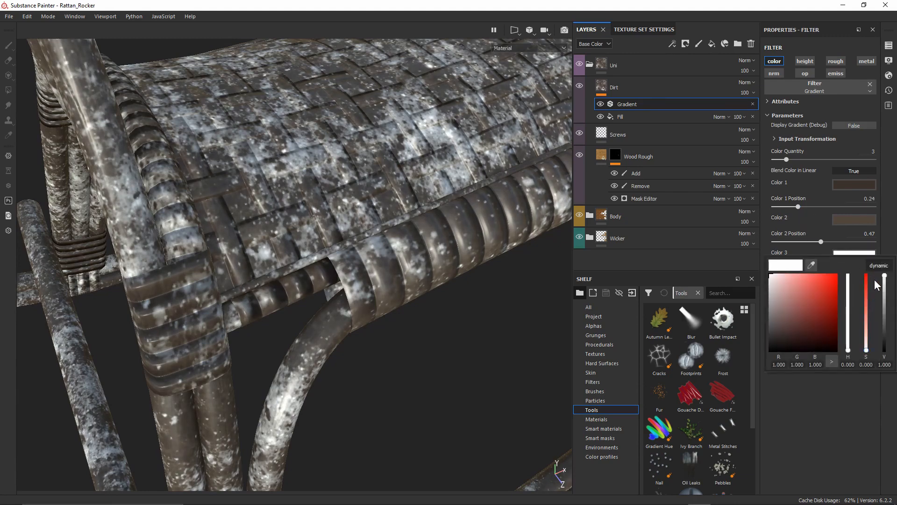
drag(884, 277, 884, 312)
drag(866, 350, 886, 326)
click(819, 401)
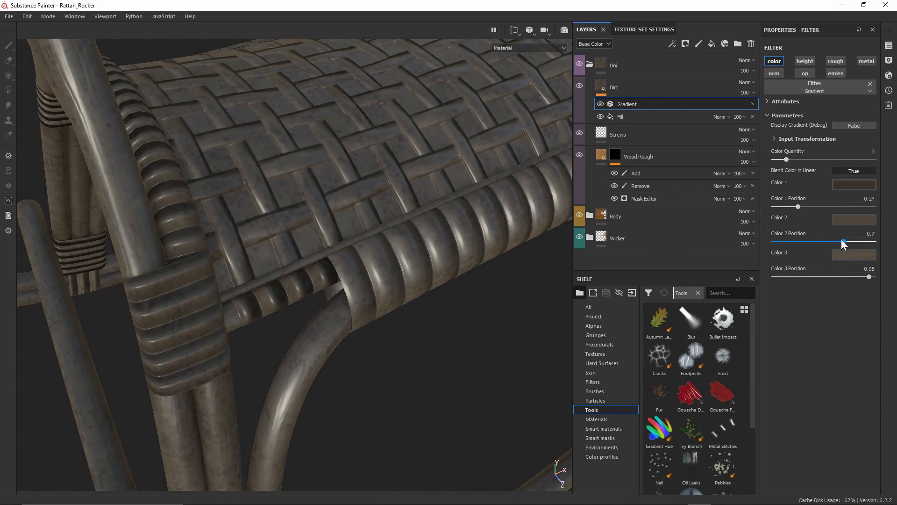
drag(843, 241, 826, 240)
drag(806, 204, 809, 204)
alt+drag(336, 297, 381, 170)
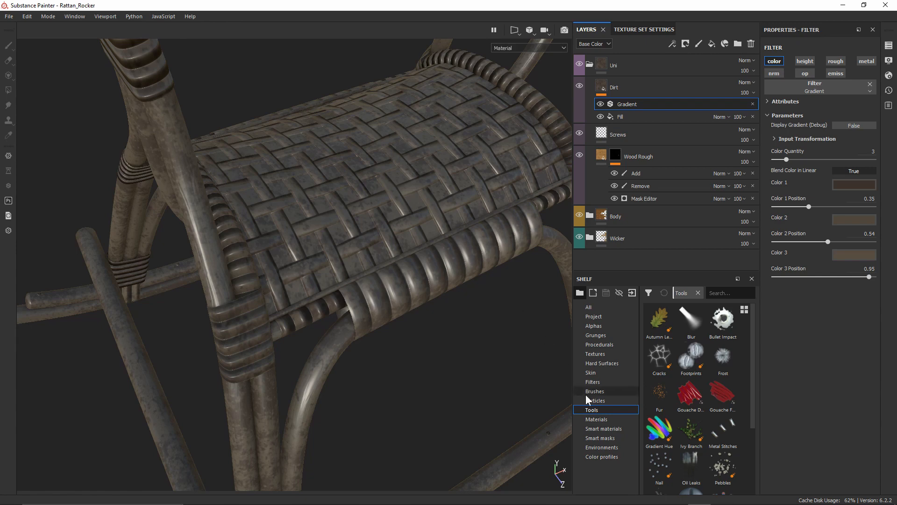
Drag the Dust Occlusion smart mask from the Smart masks shelf onto the Dirt layer
click(597, 437)
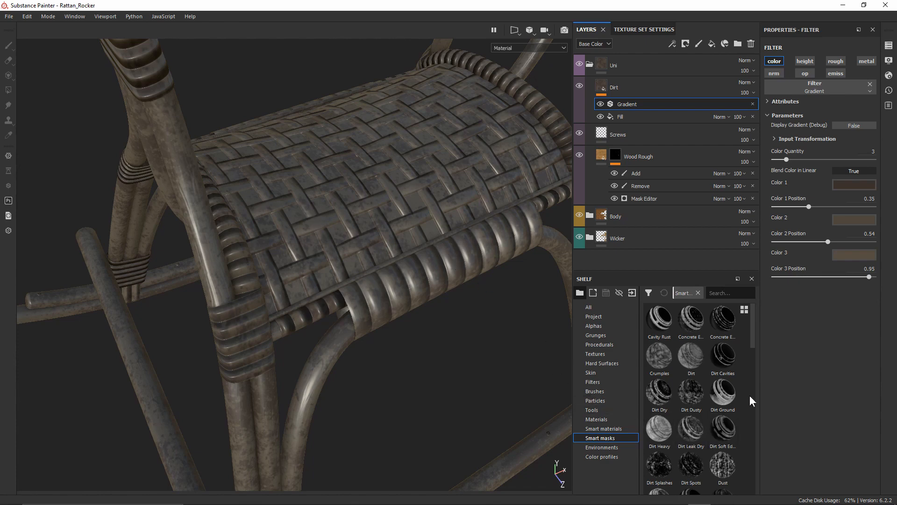
scroll(748, 367, down, 3)
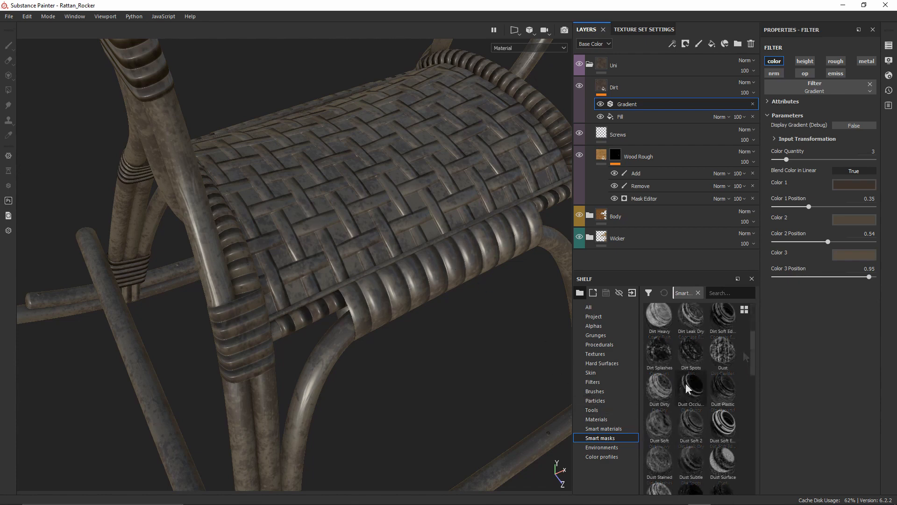
mouse_move(684, 385)
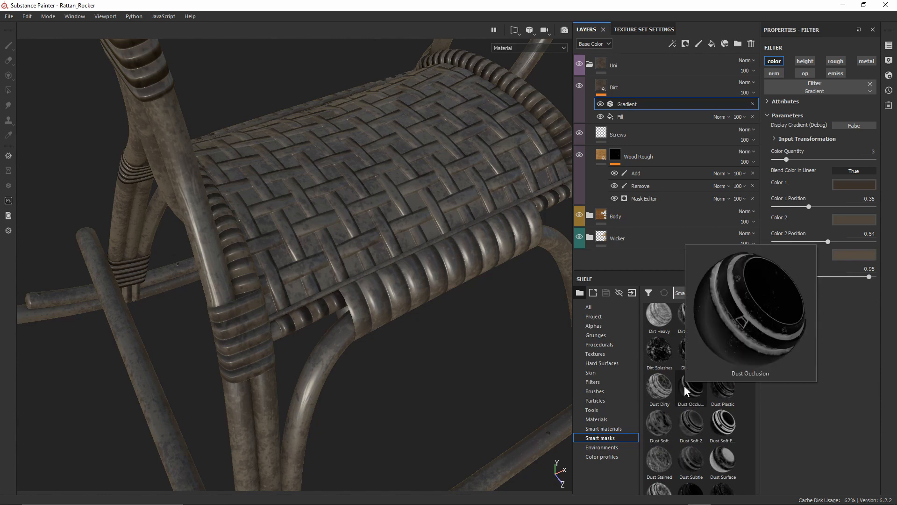
drag(684, 385, 615, 92)
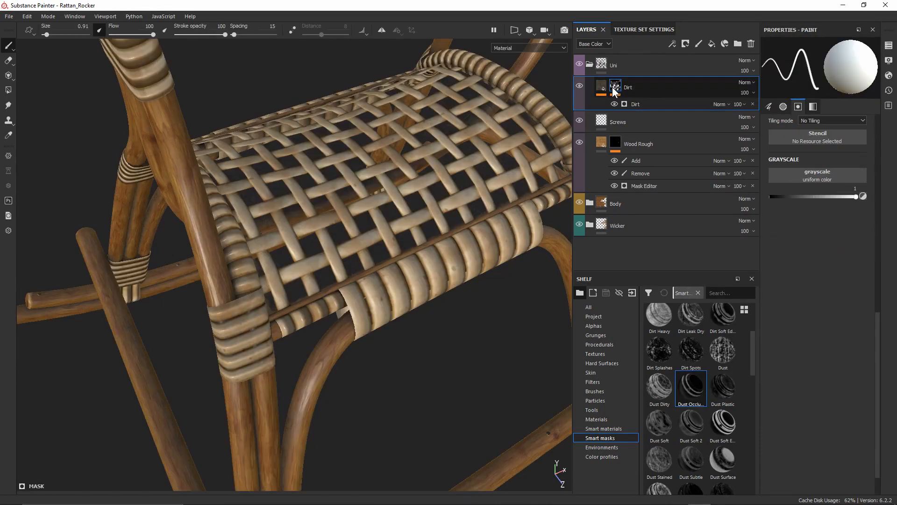
Toggle the Dirt layer's visibility repeatedly to compare the rocker with and without dirt
alt+drag(305, 351, 420, 253)
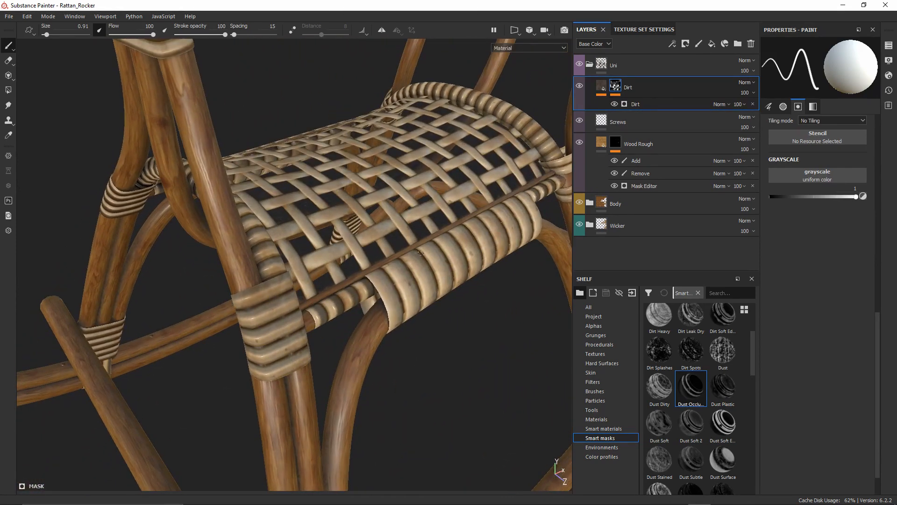
click(581, 83)
click(581, 84)
click(582, 84)
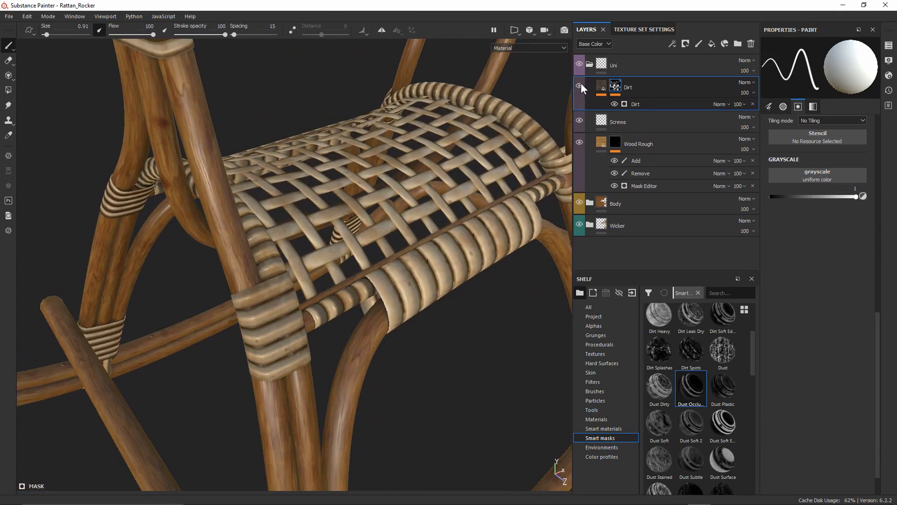
click(582, 83)
click(581, 83)
click(581, 83)
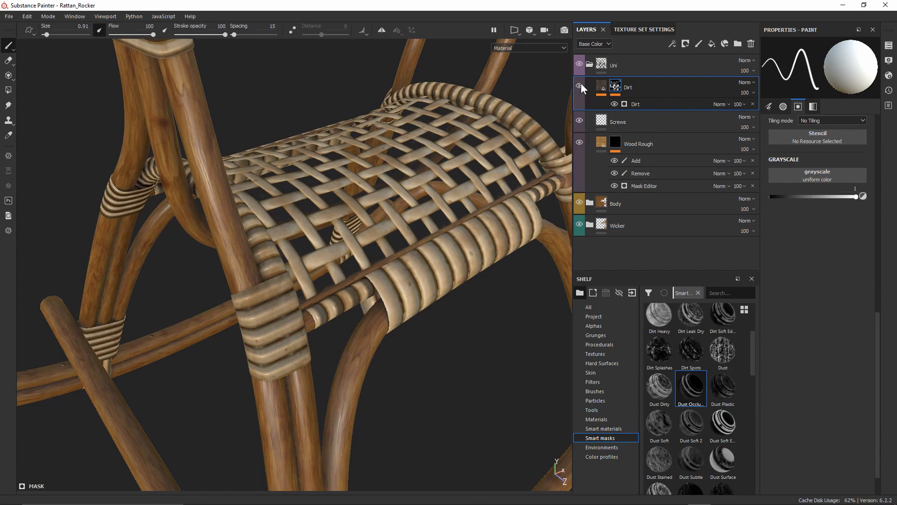
Inspect the legs, poles and runners under rotated lighting, then show the Dirt layer's content effects
alt+drag(280, 430, 326, 455)
alt+right_drag(327, 455, 334, 164)
alt+drag(334, 164, 283, 234)
alt+drag(355, 145, 322, 146)
alt+drag(254, 186, 727, 343)
alt+drag(416, 186, 343, 144)
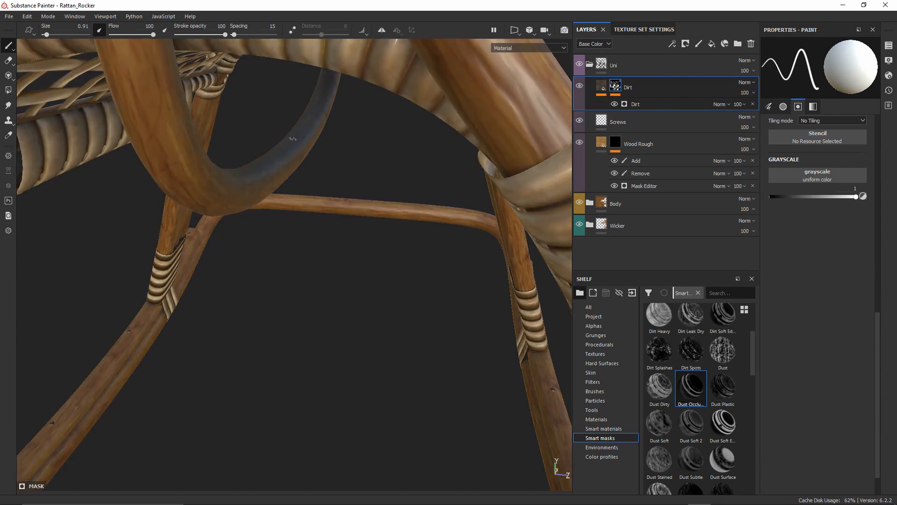
shift+right_drag(293, 138, 320, 199)
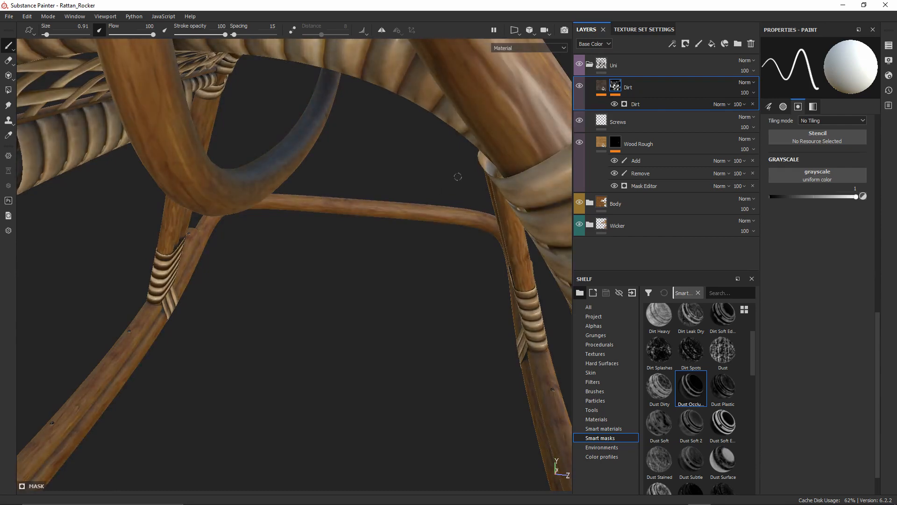
key(f)
alt+drag(410, 256, 129, 61)
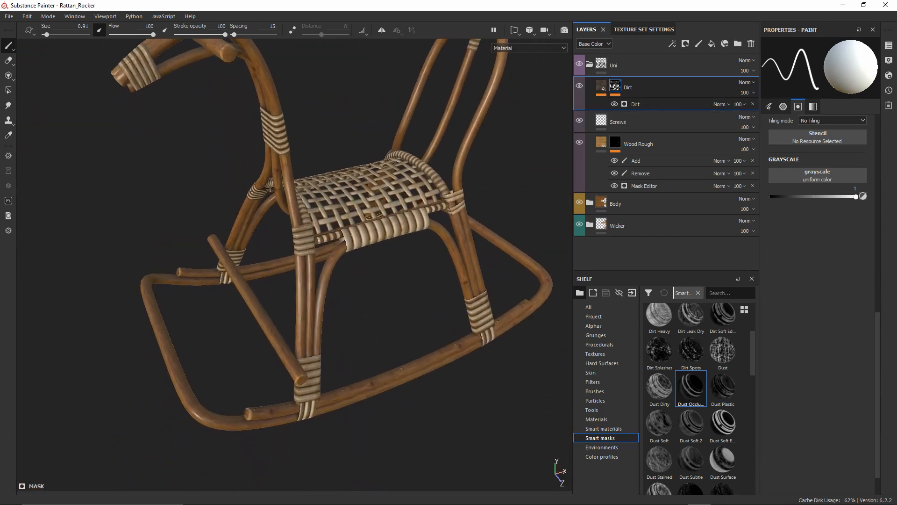
alt+right_drag(337, 264, 343, 336)
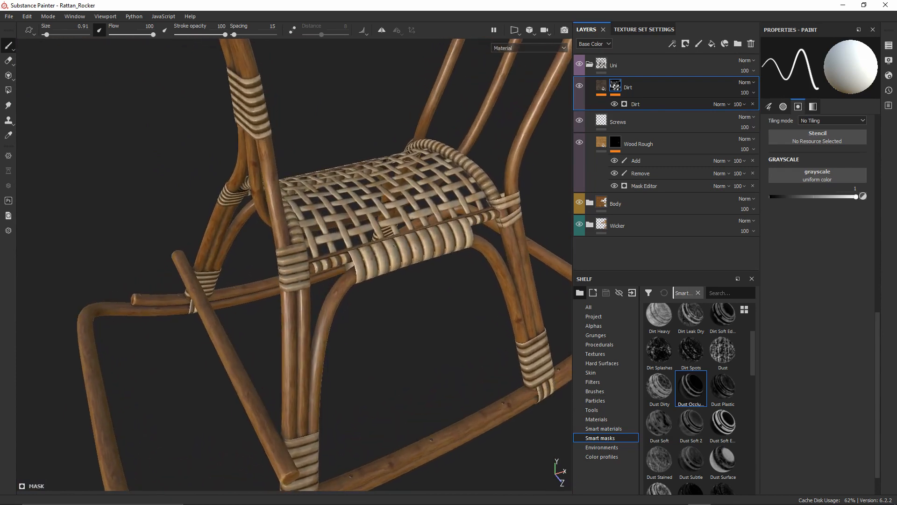
click(601, 87)
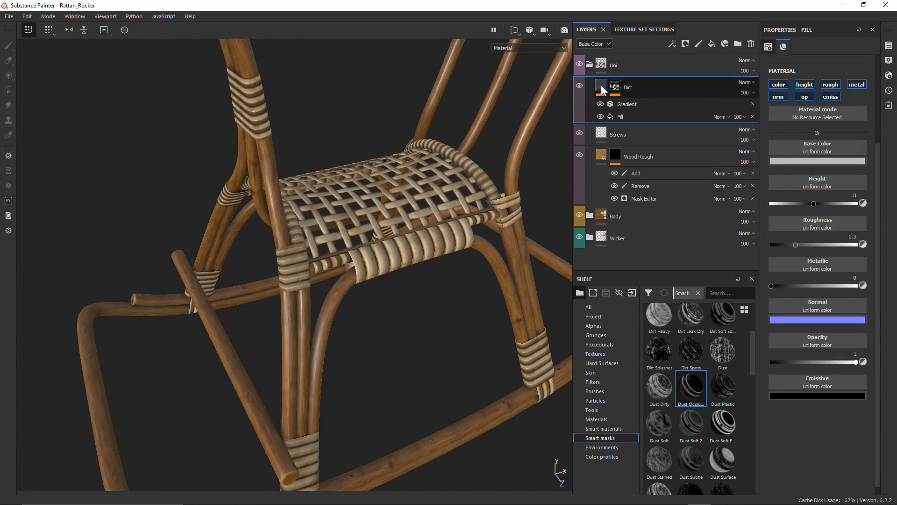
Set the Dirt fill's roughness to 0.75
click(627, 113)
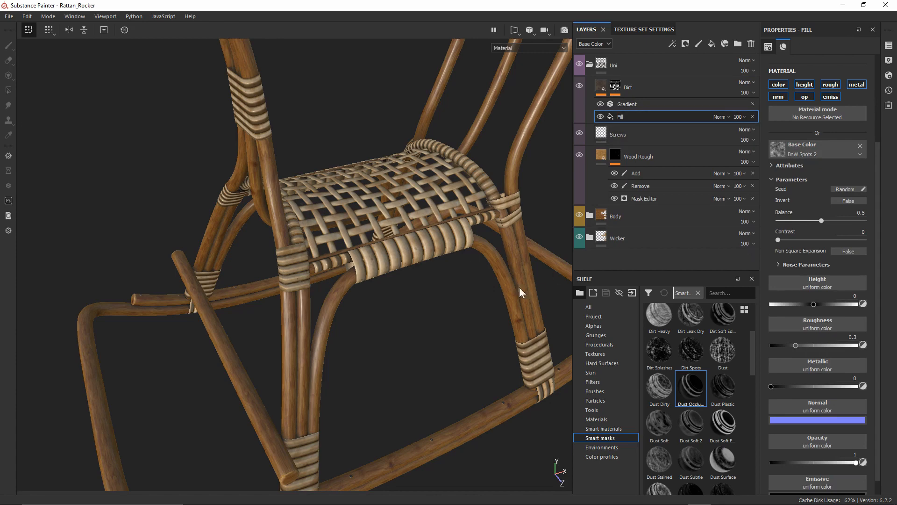
alt+right_drag(333, 306, 352, 418)
alt+middle_drag(359, 377, 356, 341)
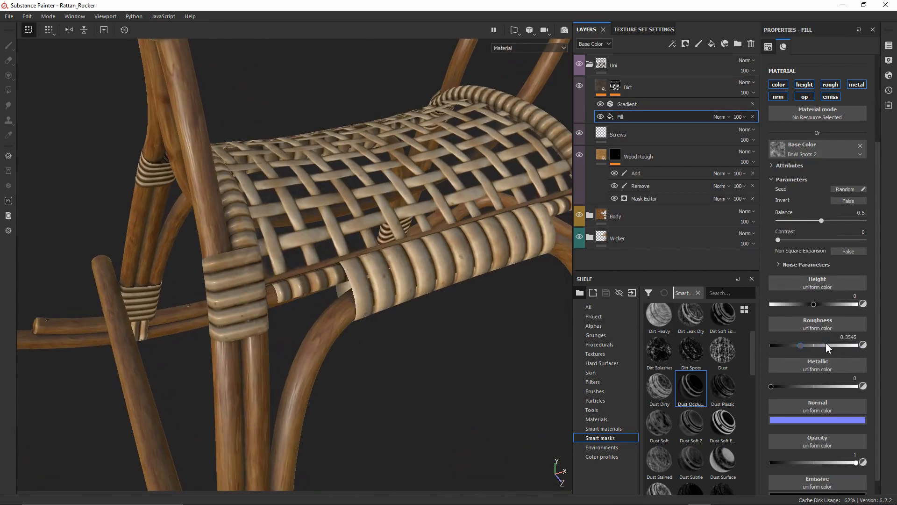
drag(837, 346, 835, 346)
click(849, 337)
text(0.)
alt+middle_drag(347, 323, 351, 189)
alt+right_drag(351, 189, 412, 202)
Preview only the Roughness channel in the viewport and inspect the seat and leg joints
click(509, 48)
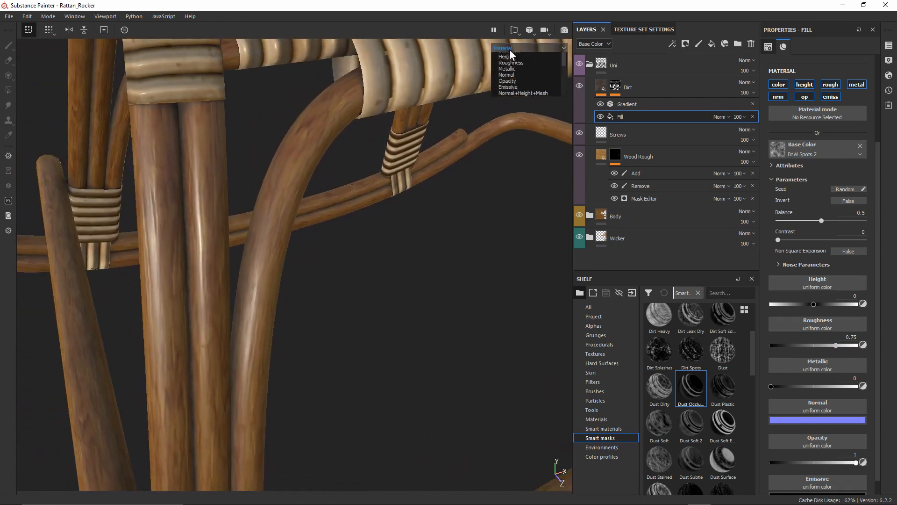
click(511, 80)
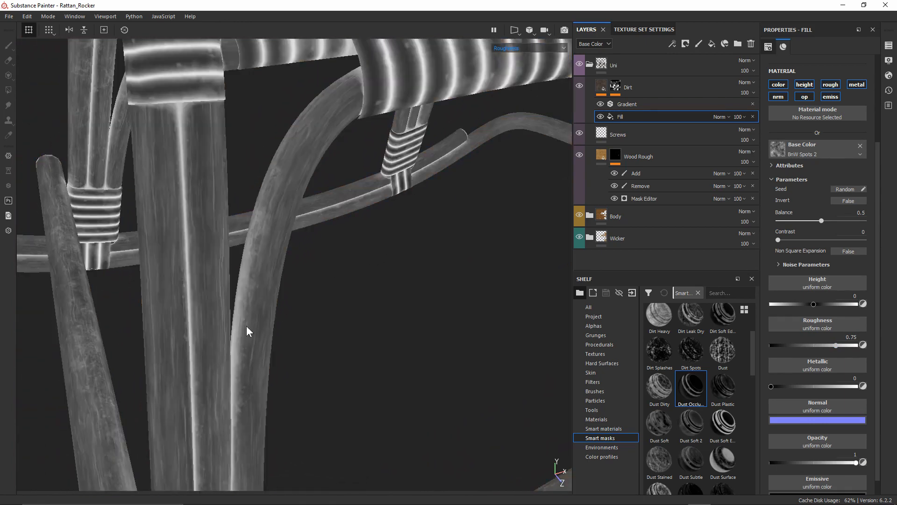
alt+drag(246, 331, 336, 281)
alt+drag(264, 232, 331, 226)
alt+drag(309, 99, 275, 273)
Return to Material view and review the back legs under rotated lighting
key(m)
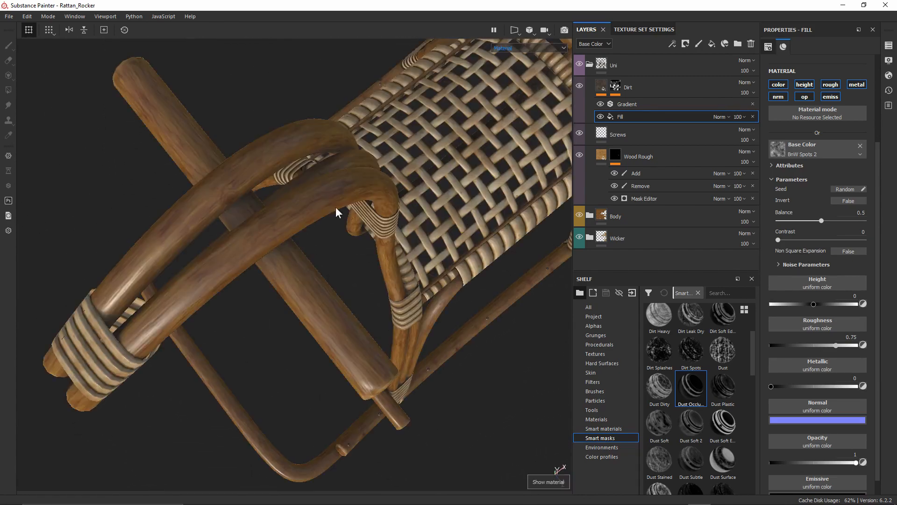
alt+drag(336, 206, 280, 274)
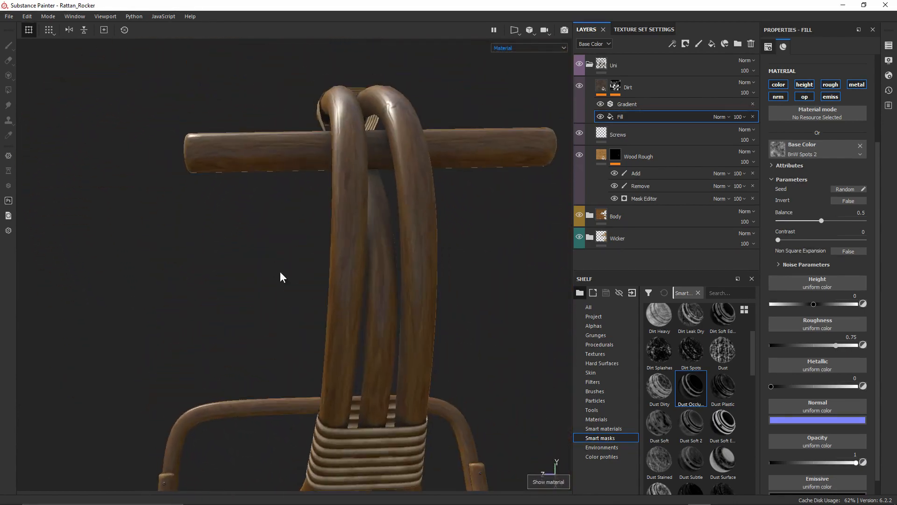
shift+right_drag(318, 289, 344, 280)
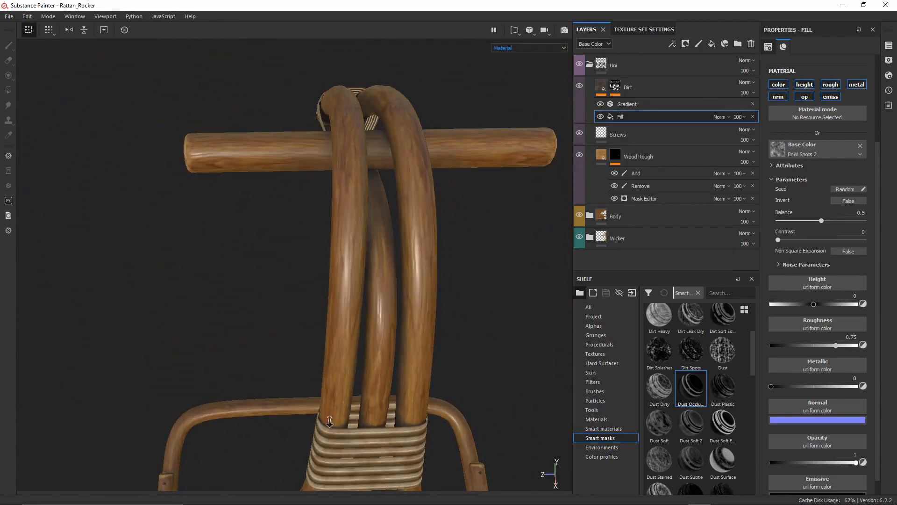
alt+drag(340, 332, 432, 194)
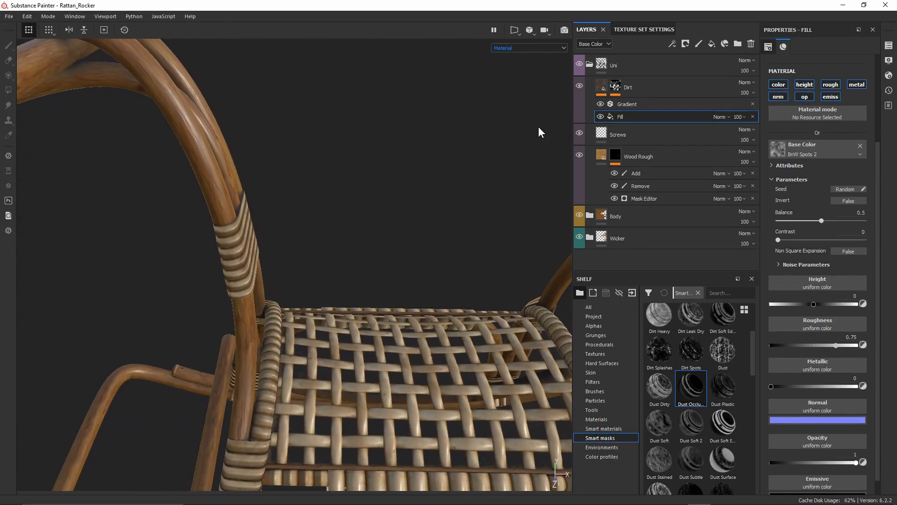
Select the Dirt mask's generator and display the mask channel in the viewport
click(618, 86)
click(634, 104)
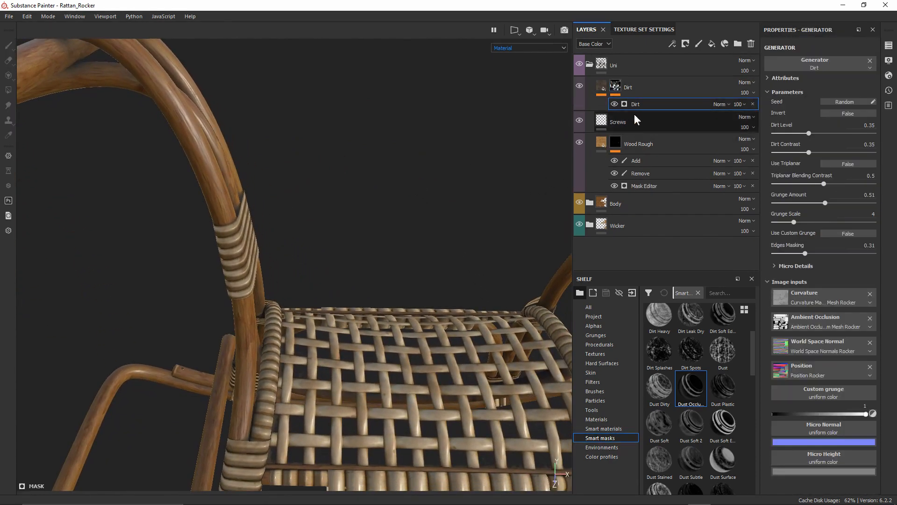
alt+drag(329, 382, 362, 270)
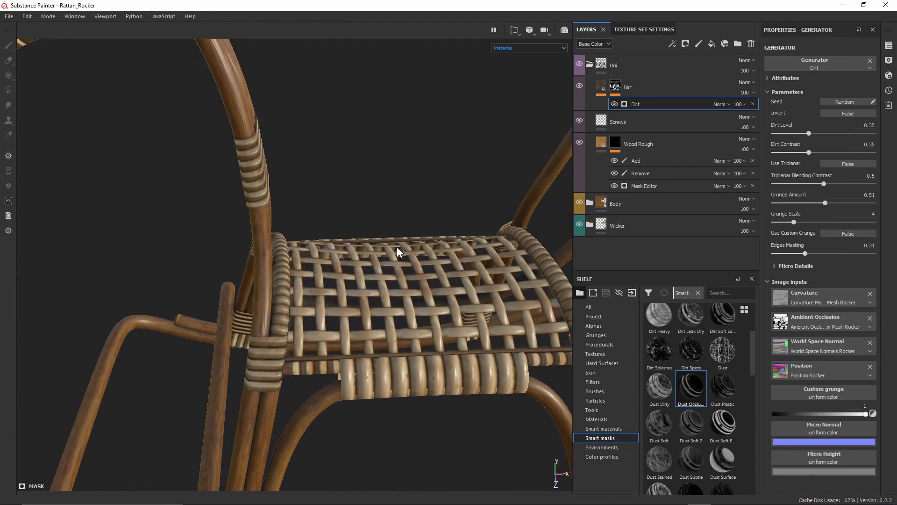
key(c)
click(526, 47)
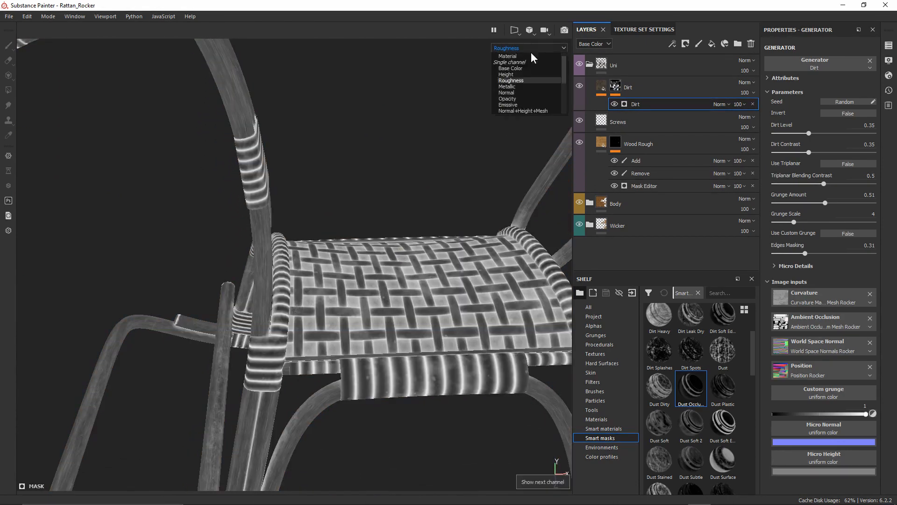
alt+click(616, 86)
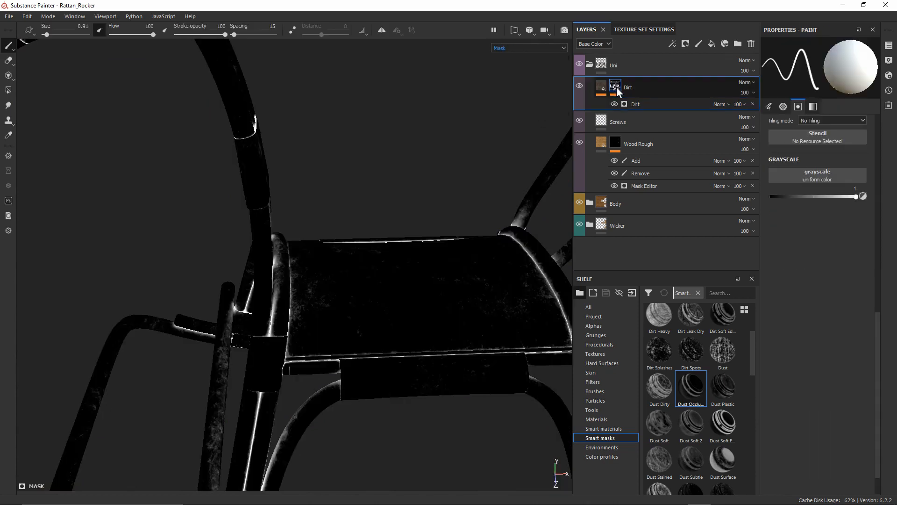
click(643, 104)
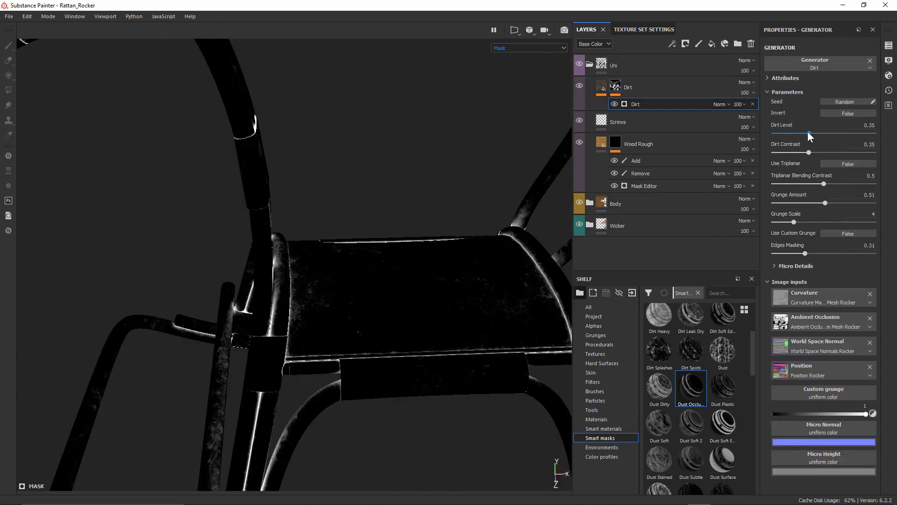
Set Dirt Level 0.31 and Grunge Amount 0.61, keeping contrast at 0.35, then check it in Material view
drag(808, 132, 827, 133)
alt+right_drag(459, 361, 359, 227)
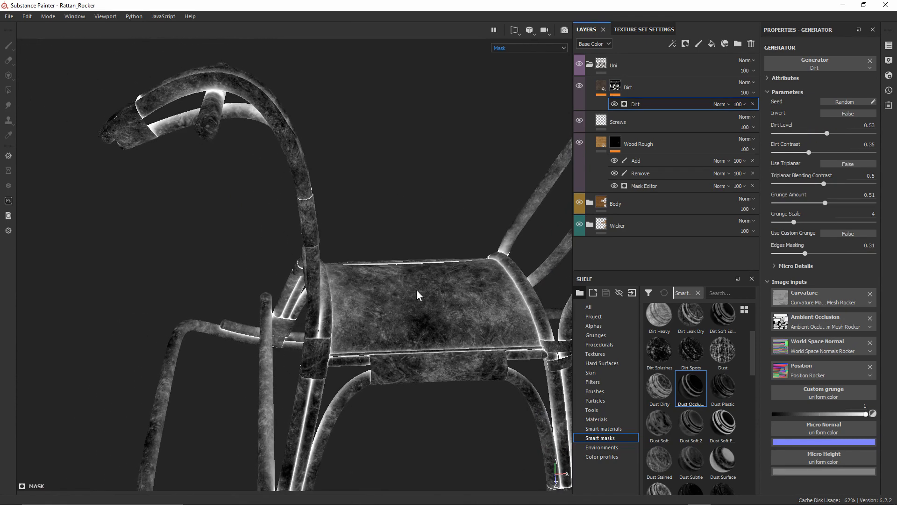
alt+middle_drag(434, 304, 416, 280)
mouse_move(809, 152)
mouse_down()
mouse_move(860, 153)
mouse_move(809, 153)
mouse_up()
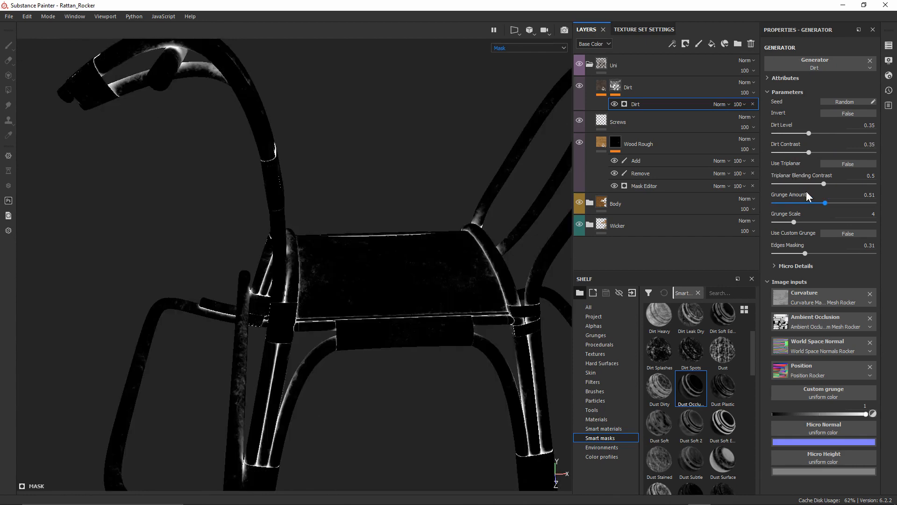
mouse_move(825, 202)
mouse_down()
mouse_move(851, 201)
mouse_move(835, 203)
mouse_up()
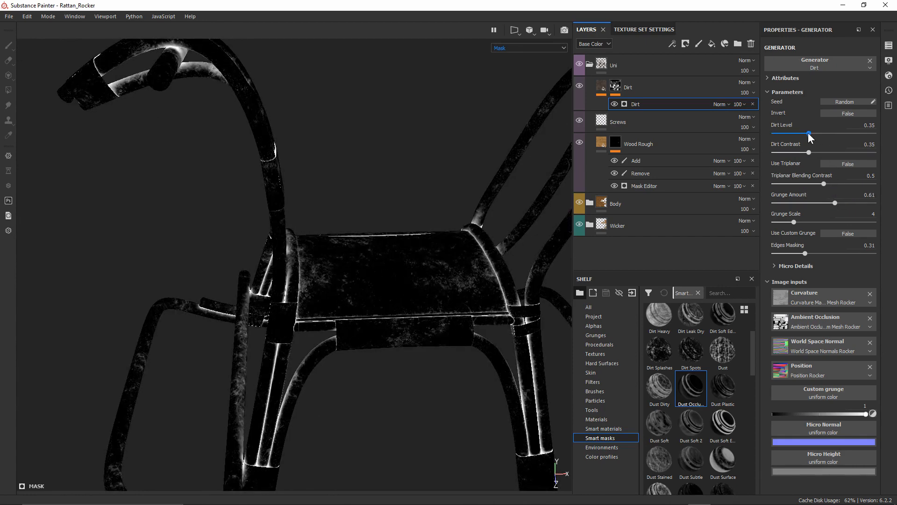
drag(809, 133, 804, 133)
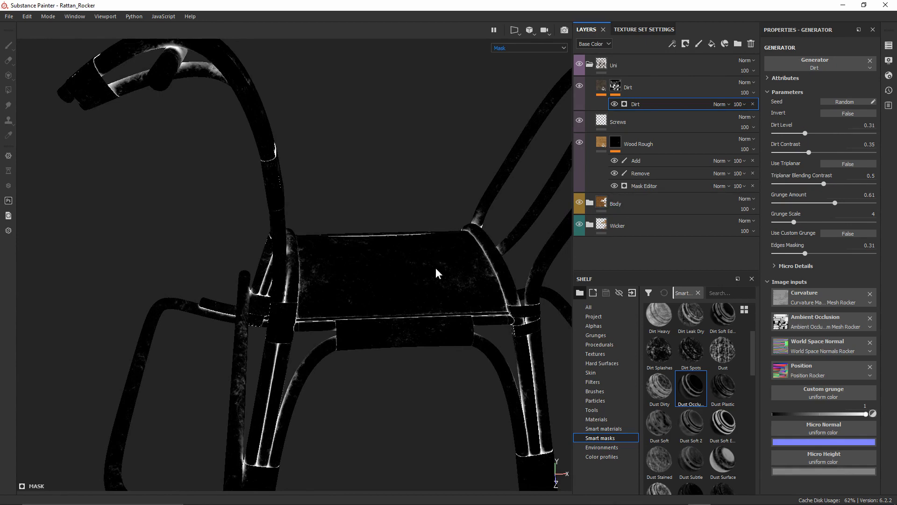
key(m)
alt+right_drag(389, 260, 397, 437)
alt+middle_drag(400, 384, 435, 303)
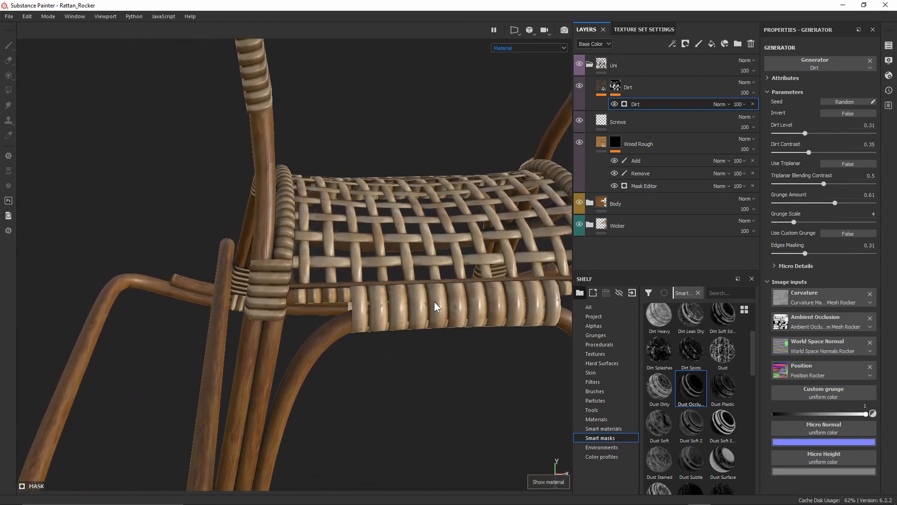
Inspect dirt in the weave gaps and switch off the Dirt fill's opacity channel
alt+right_drag(412, 234, 380, 435)
mouse_move(377, 248)
alt+mouse_down()
mouse_move(350, 328)
mouse_move(364, 296)
mouse_move(375, 304)
mouse_move(367, 304)
mouse_move(387, 239)
alt+mouse_up()
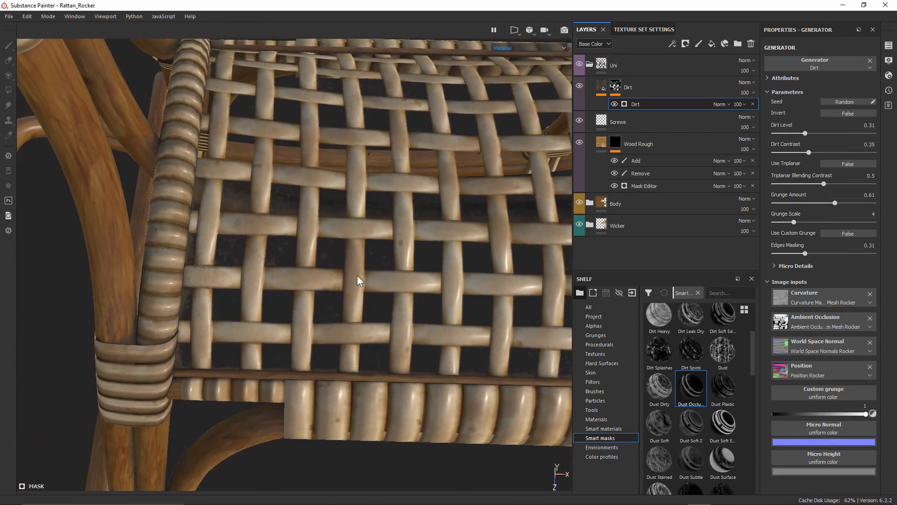
alt+drag(358, 281, 325, 96)
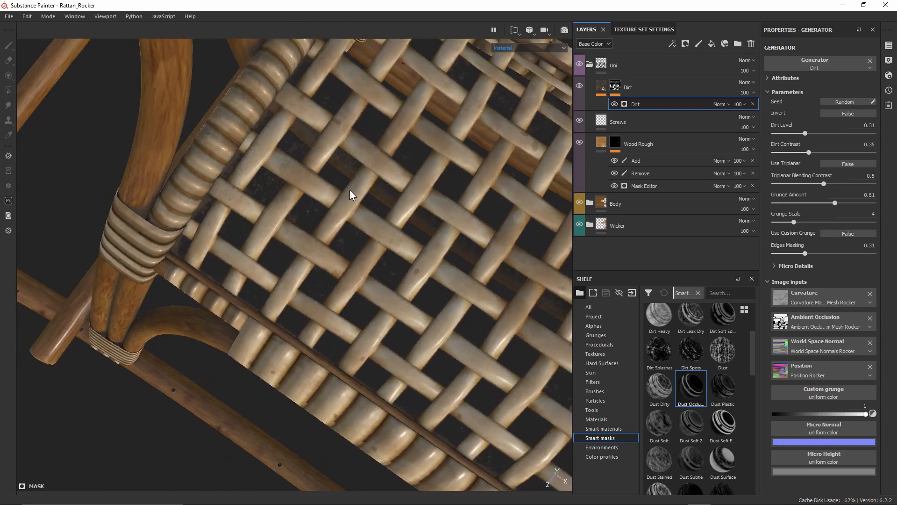
alt+drag(351, 195, 474, 185)
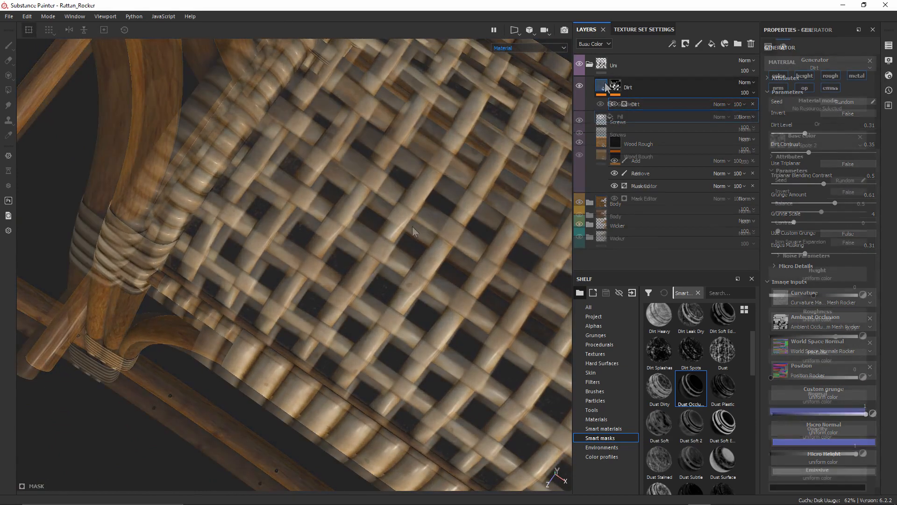
alt+drag(412, 226, 248, 185)
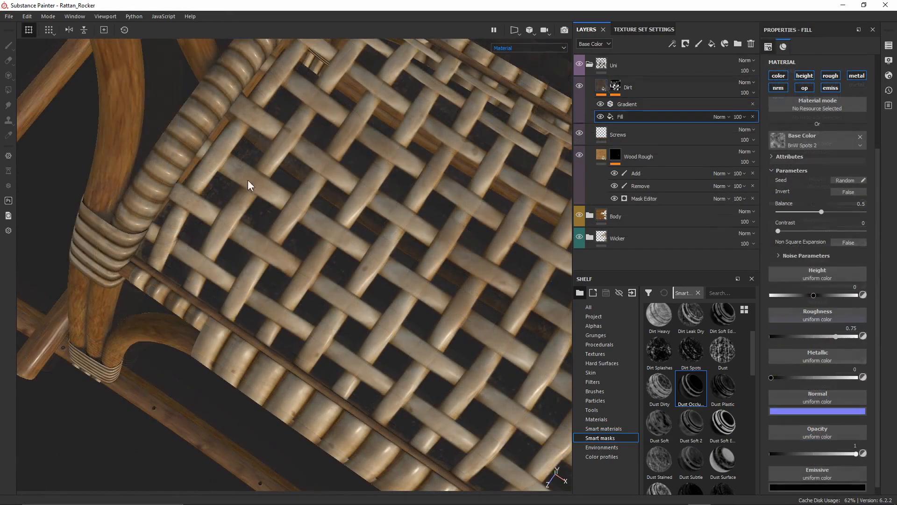
click(804, 88)
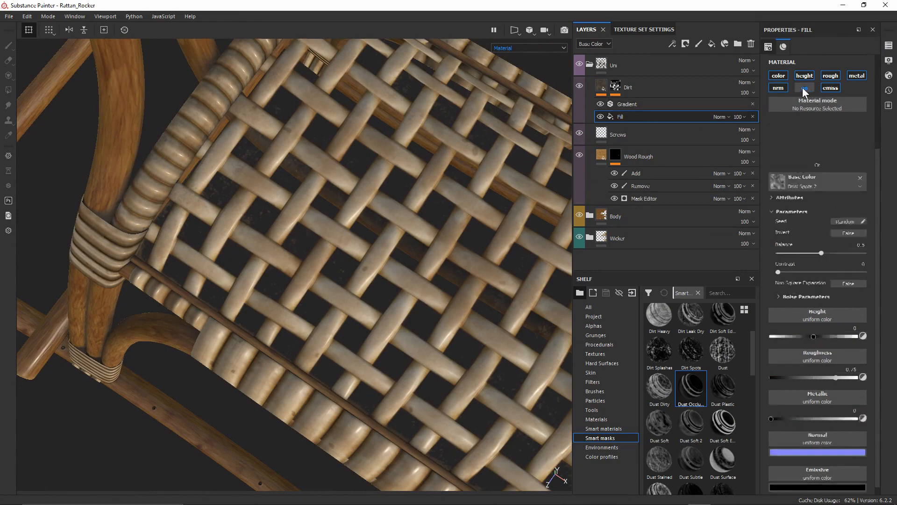
alt+drag(361, 237, 320, 151)
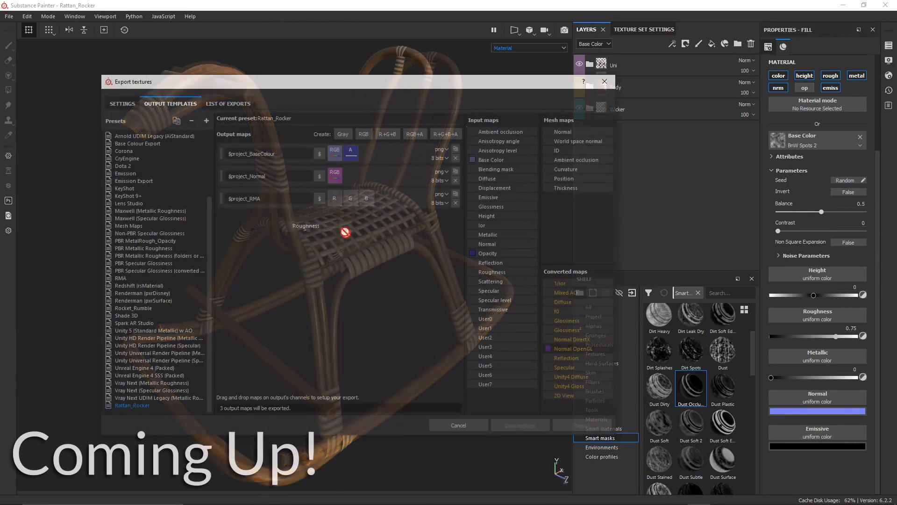
drag(341, 232, 335, 199)
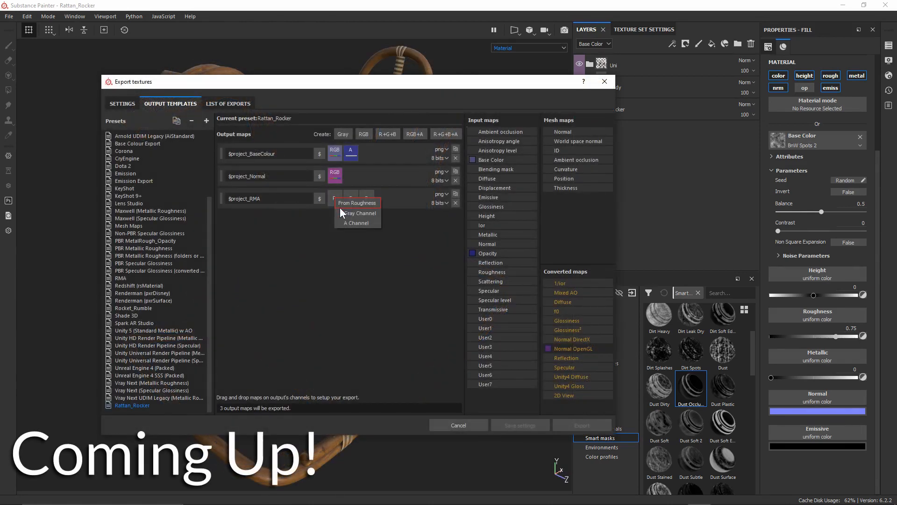
click(347, 213)
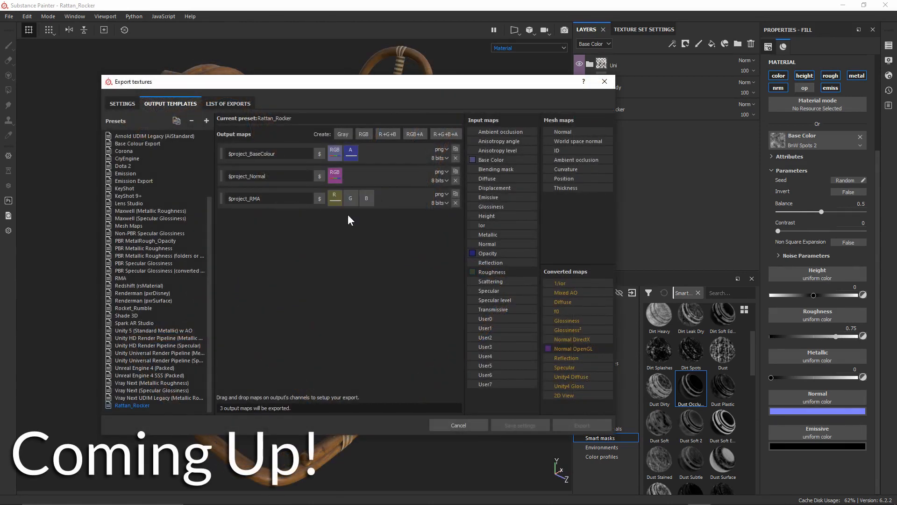
drag(512, 237, 349, 199)
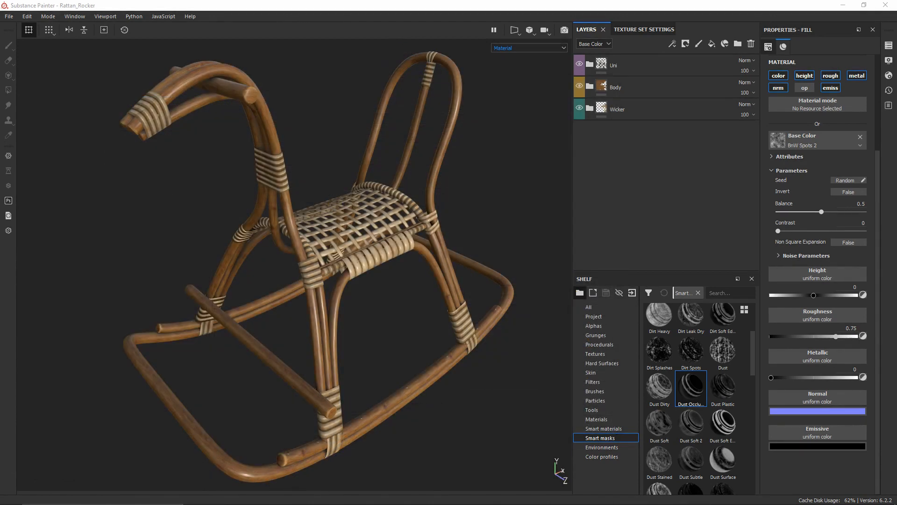